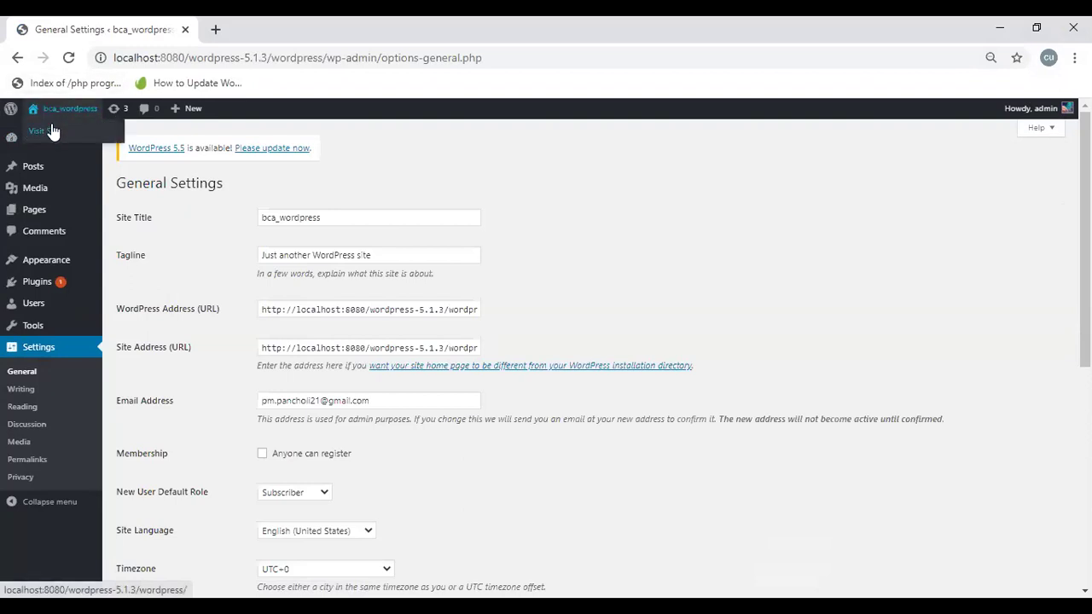
# Step: Open the live site in a new browser tab, view it, then return to General Settings
pyautogui.rightClick(53, 129)
pyautogui.click(85, 138)
pyautogui.click(203, 43)
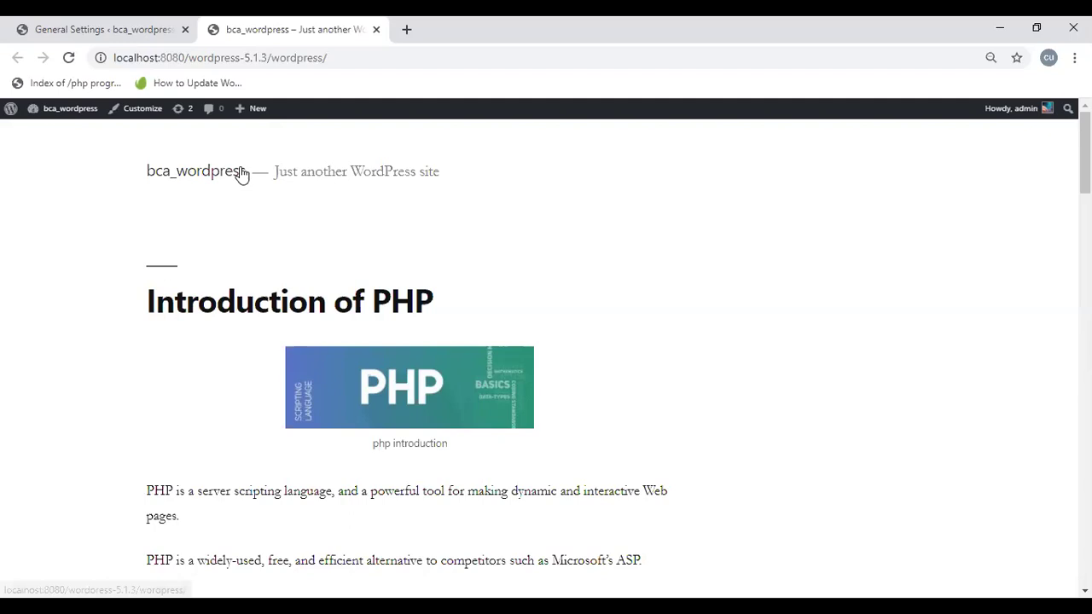
pyautogui.click(113, 27)
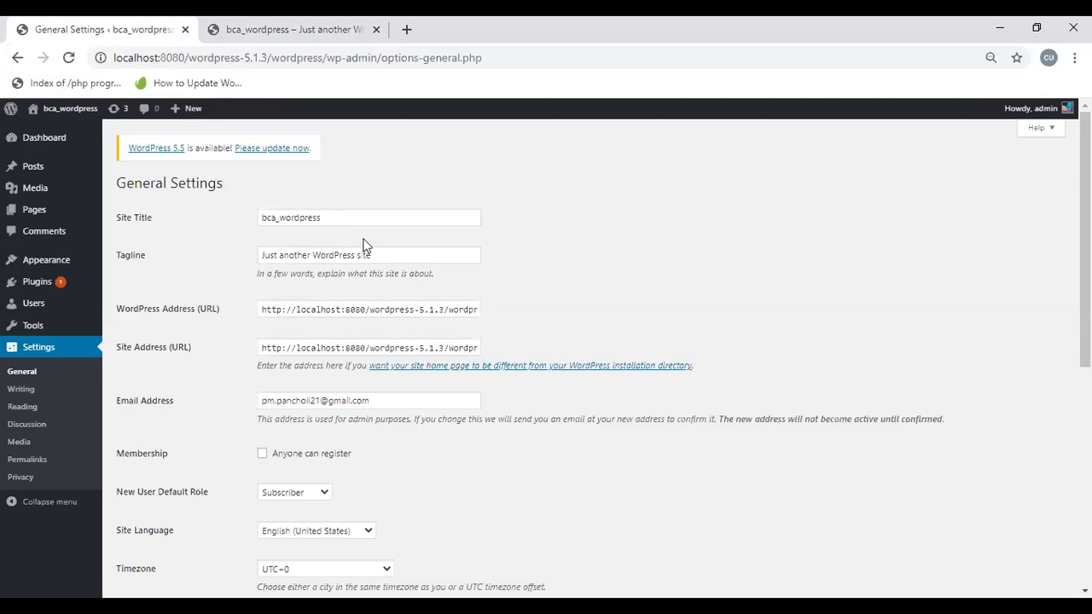
# Step: Replace the Site Title with 'BCA-Turorials' and the tagline with 'Computer Education'
pyautogui.click(333, 216)
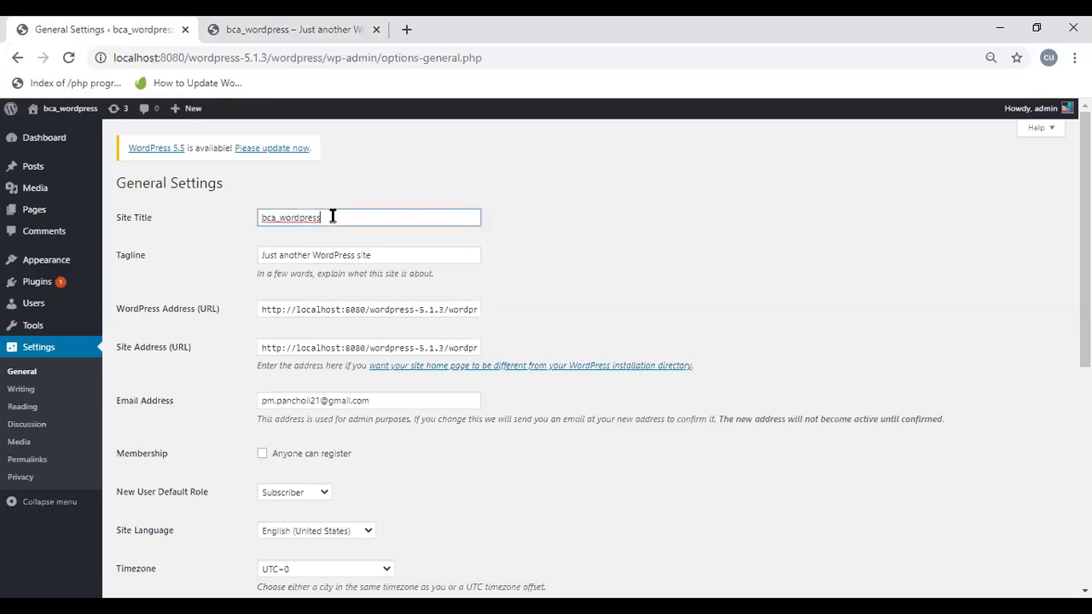
pyautogui.press('BackSpace')
pyautogui.press('BackSpace')
pyautogui.press('BackSpace')
pyautogui.press('BackSpace')
pyautogui.press('BackSpace')
pyautogui.press('BackSpace')
pyautogui.press('BackSpace')
pyautogui.press('BackSpace')
pyautogui.press('BackSpace')
pyautogui.press('BackSpace')
pyautogui.press('BackSpace')
pyautogui.press('BackSpace')
pyautogui.press('BackSpace')
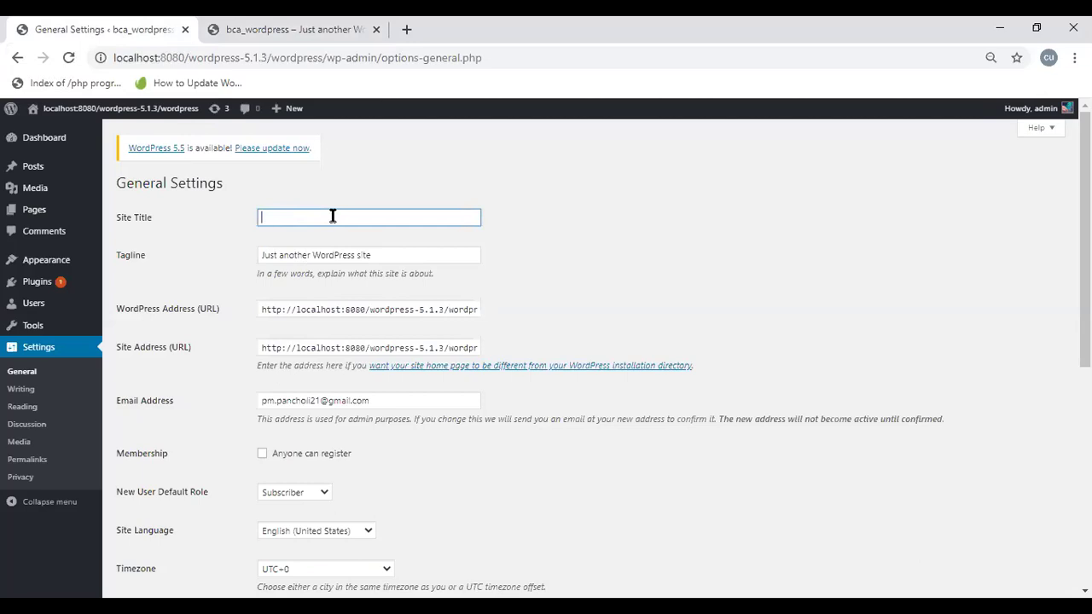
pyautogui.write('BCA')
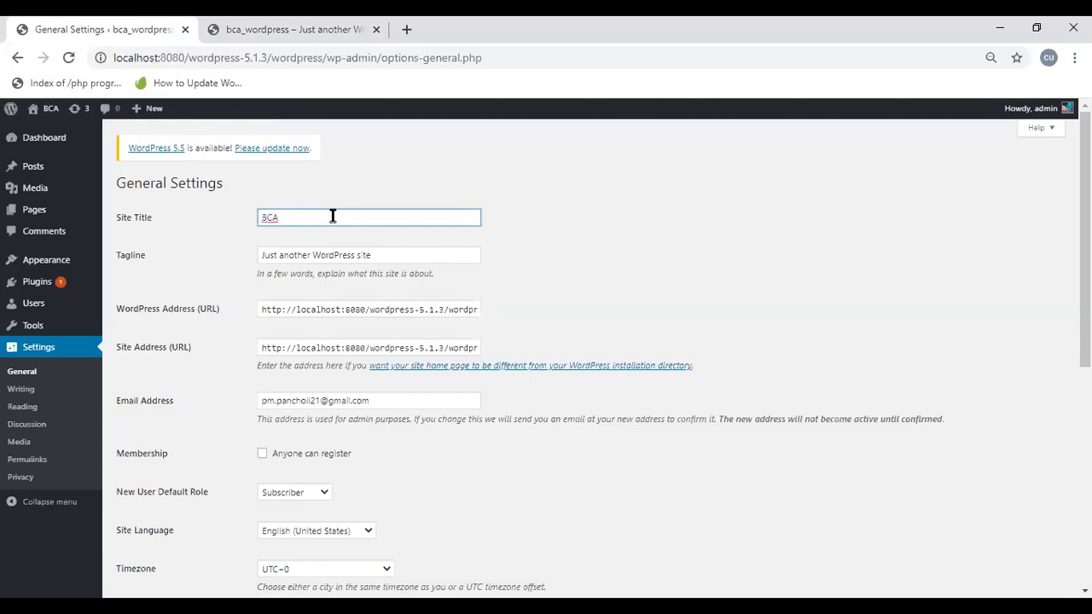
pyautogui.write('-T')
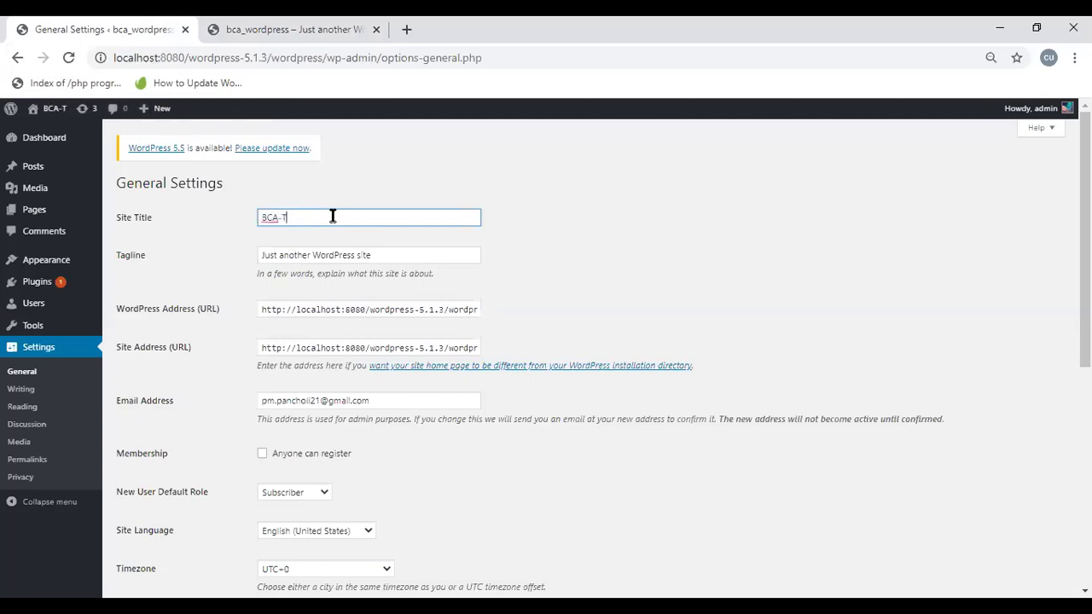
pyautogui.write('urori')
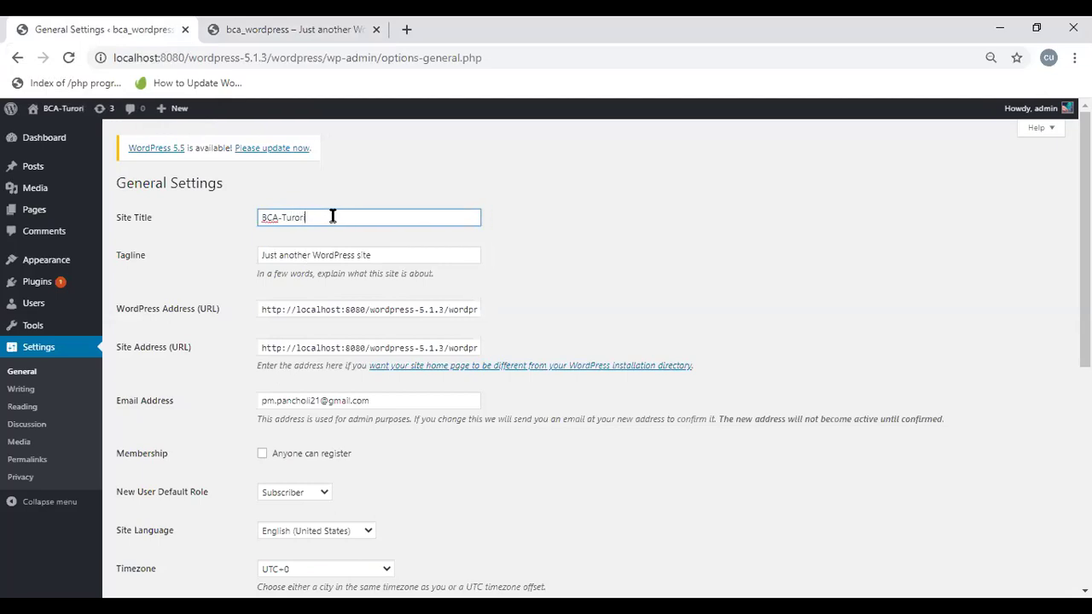
pyautogui.write('als')
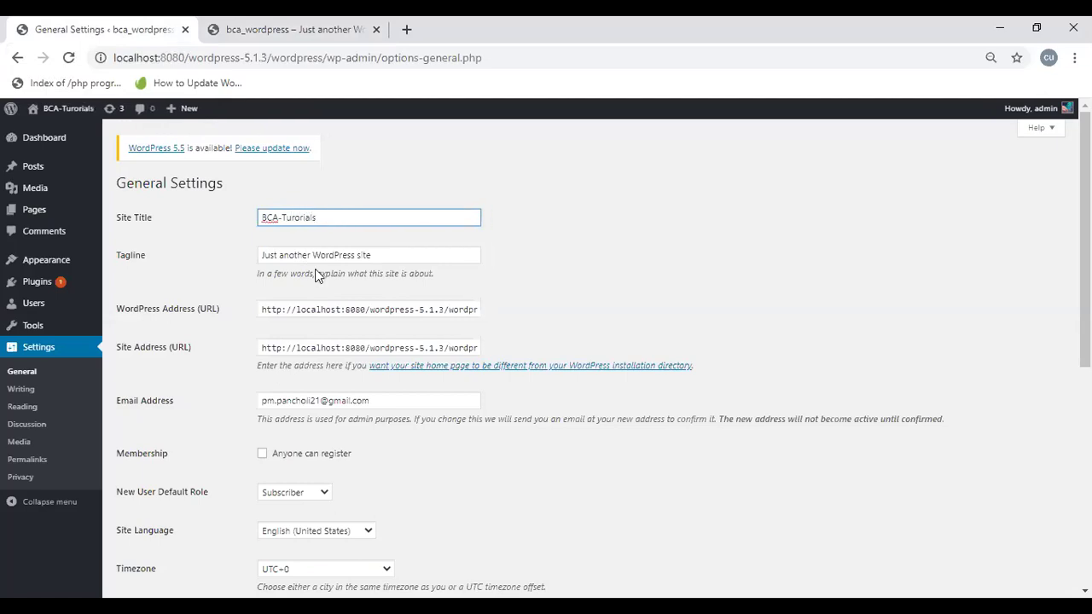
pyautogui.click(369, 254)
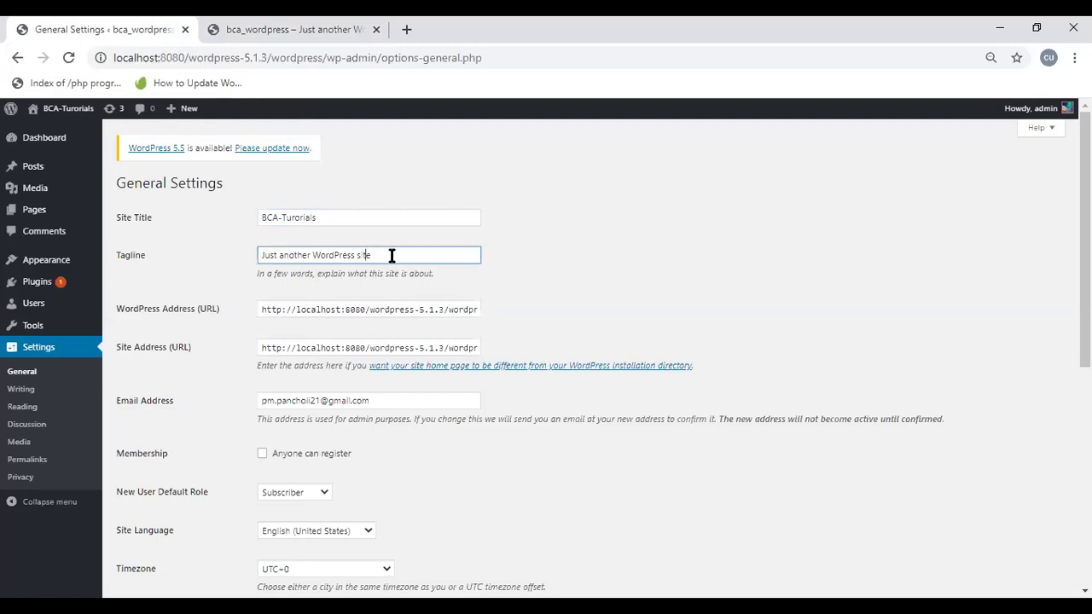
pyautogui.press('BackSpace')
pyautogui.press('BackSpace')
pyautogui.press('BackSpace')
pyautogui.press('BackSpace')
pyautogui.press('BackSpace')
pyautogui.press('BackSpace')
pyautogui.press('BackSpace')
pyautogui.press('BackSpace')
pyautogui.press('BackSpace')
pyautogui.press('BackSpace')
pyautogui.press('BackSpace')
pyautogui.press('BackSpace')
pyautogui.press('BackSpace')
pyautogui.press('BackSpace')
pyautogui.press('BackSpace')
pyautogui.press('BackSpace')
pyautogui.press('BackSpace')
pyautogui.press('BackSpace')
pyautogui.press('BackSpace')
pyautogui.press('BackSpace')
pyautogui.write('Computer Eduucation')
# Step: Save the General Settings with the new title and tagline
pyautogui.scroll(-5, 597, 358)
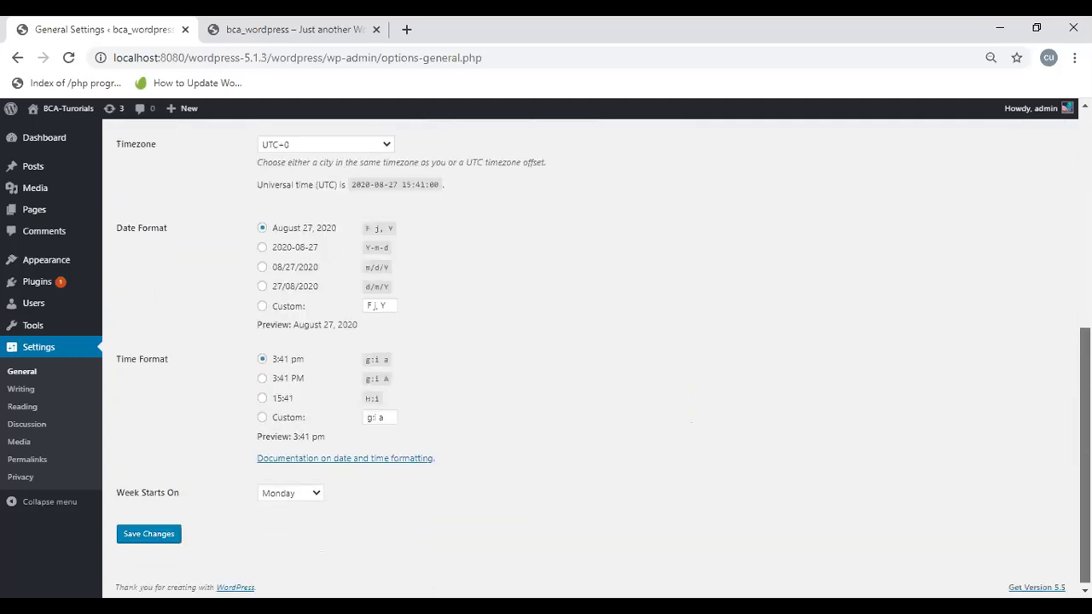
pyautogui.click(140, 536)
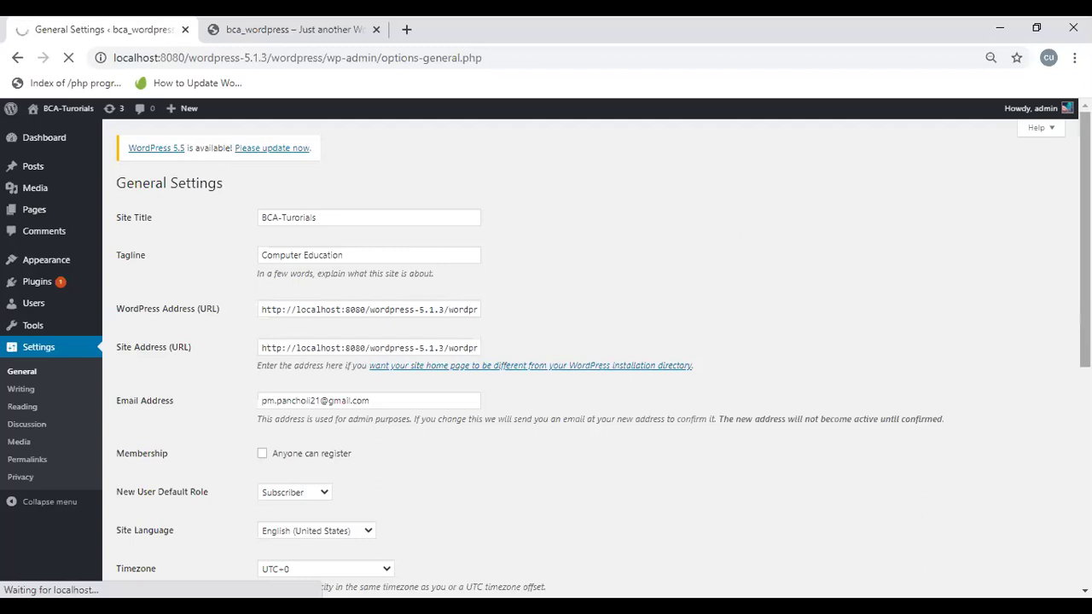
pyautogui.scroll(-2, 1084, 256)
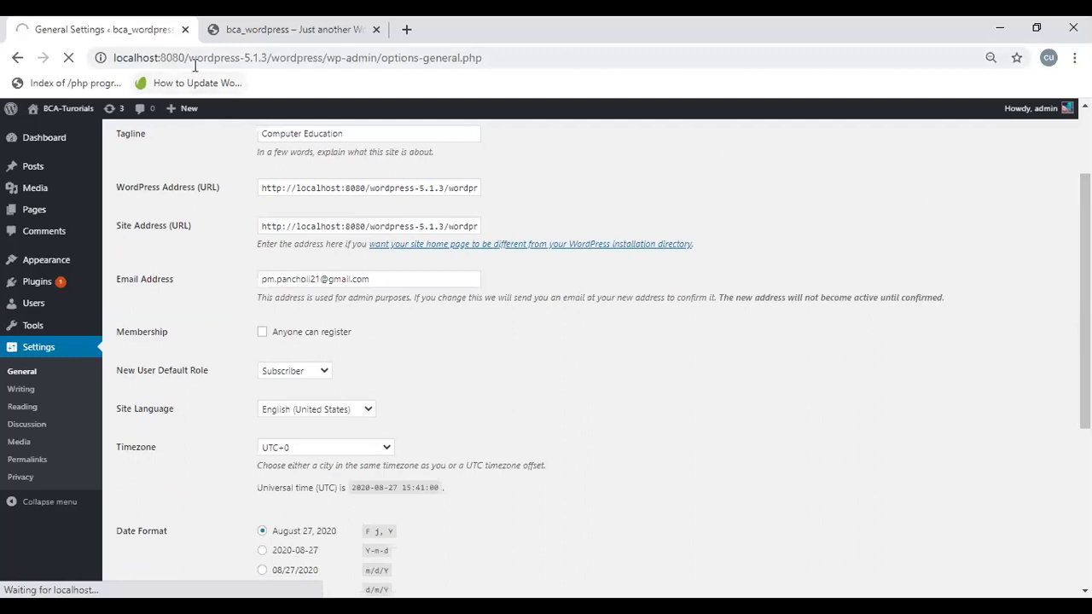
# Step: Reload the front page to confirm it reads 'BCA-Turorials — Computer Education', then return to settings
pyautogui.click(211, 39)
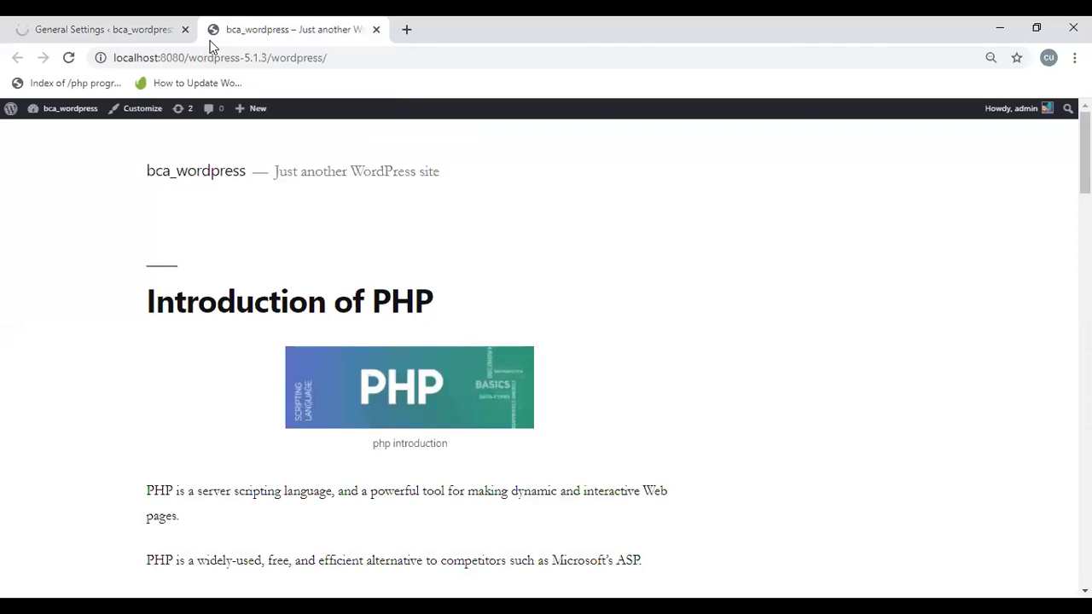
pyautogui.click(64, 28)
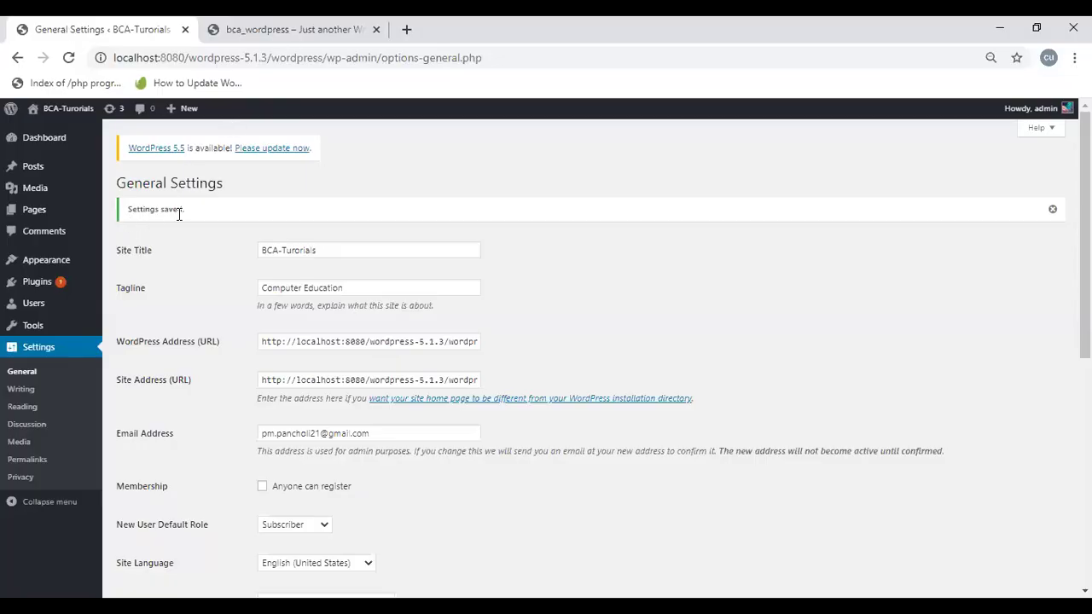
pyautogui.hotkey('ctrl', 'Tab')
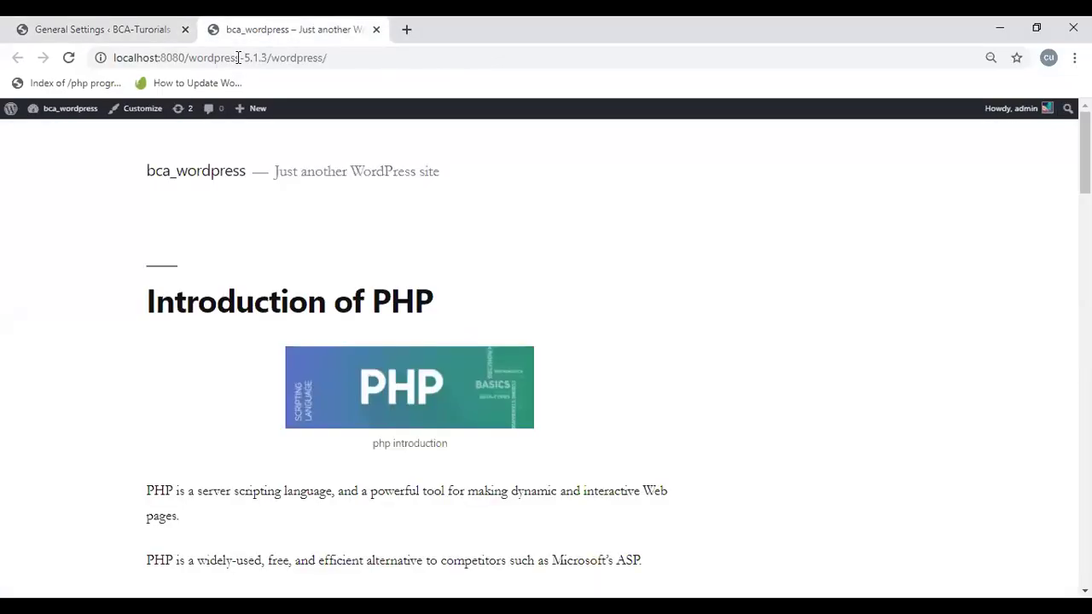
pyautogui.press('F5')
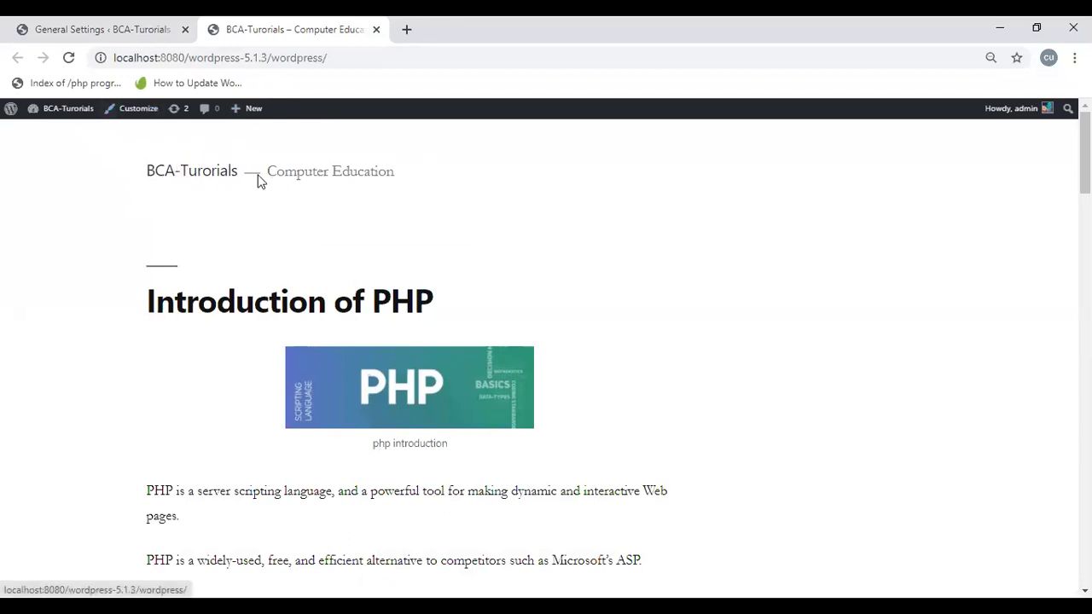
pyautogui.click(225, 173)
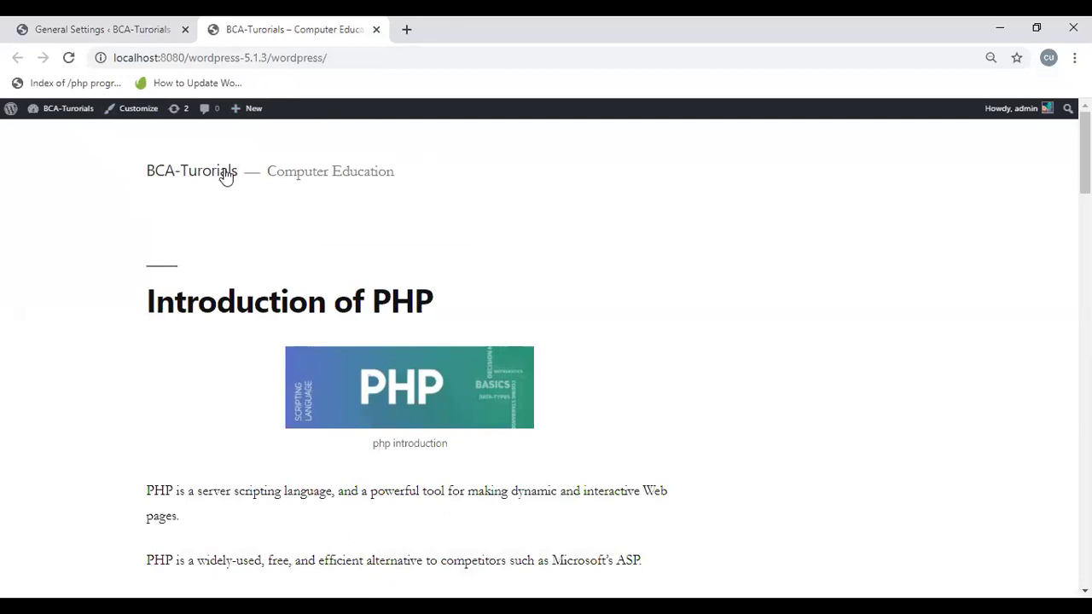
pyautogui.moveTo(232, 117)
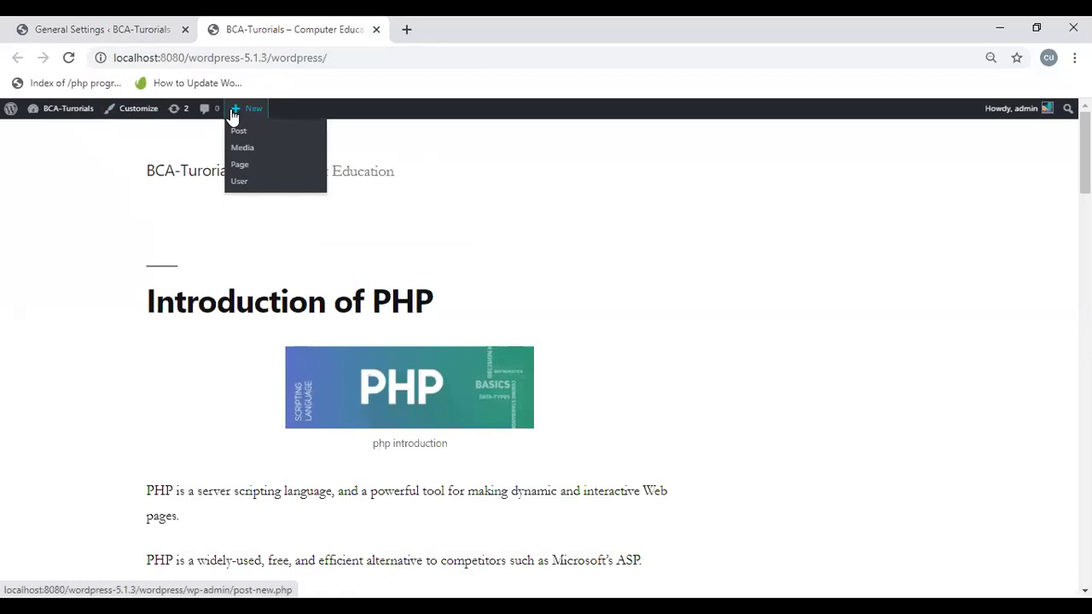
pyautogui.moveTo(232, 117); pyautogui.dragTo(282, 83)
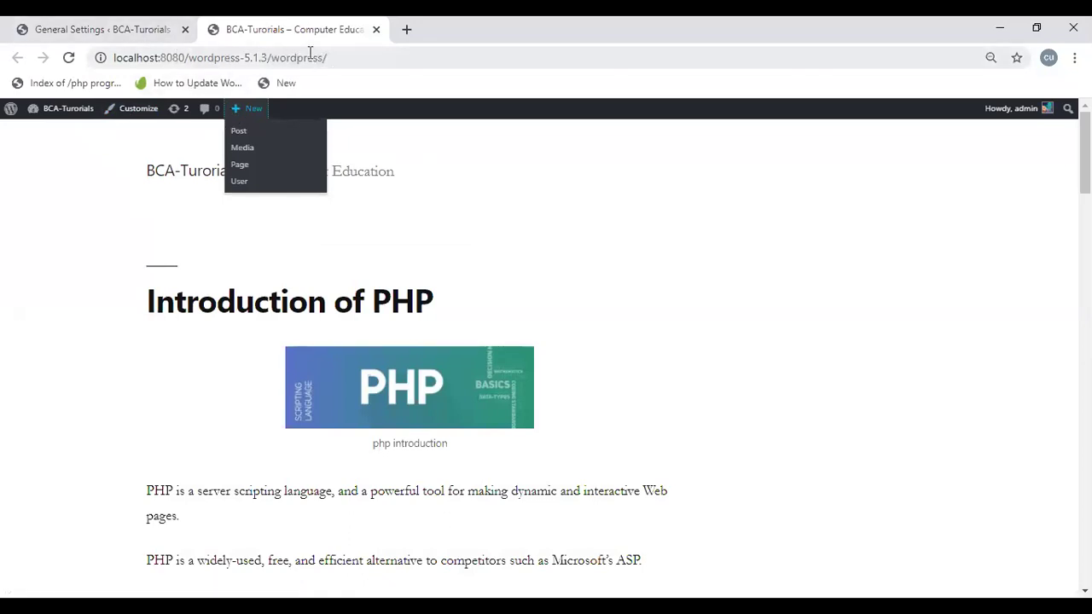
pyautogui.click(91, 34)
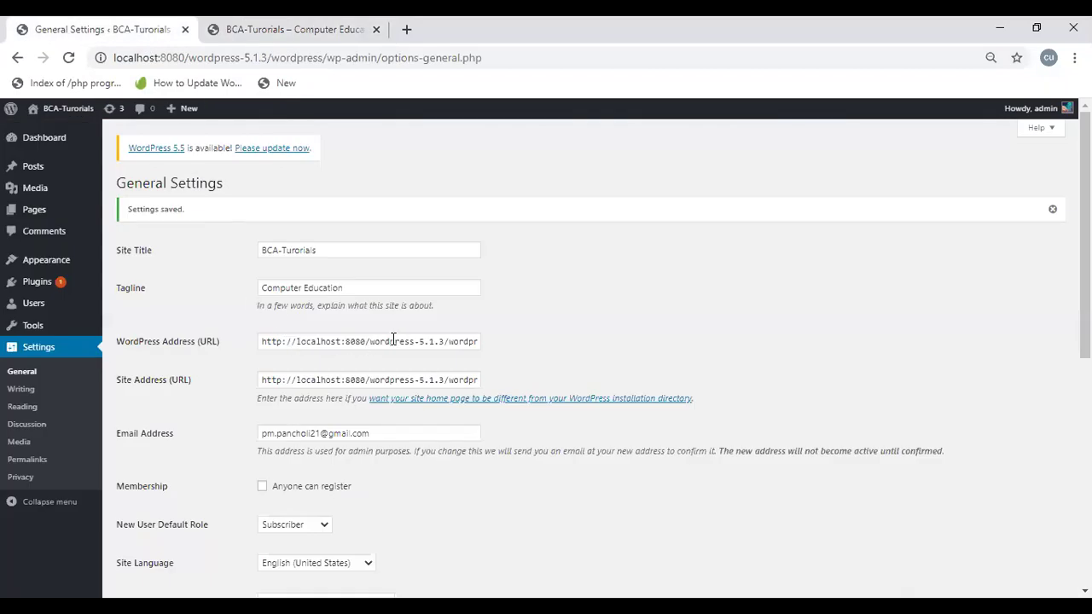
# Step: Inspect the WordPress Address and Site Address URLs, then switch back to the front page tab
pyautogui.click(468, 343)
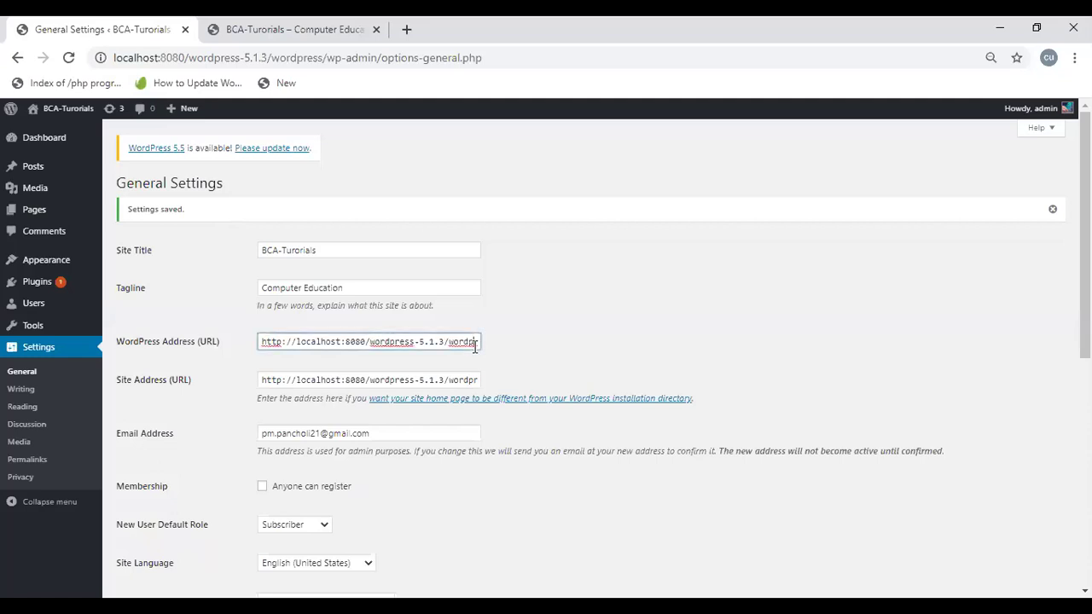
pyautogui.moveTo(262, 341); pyautogui.dragTo(512, 354)
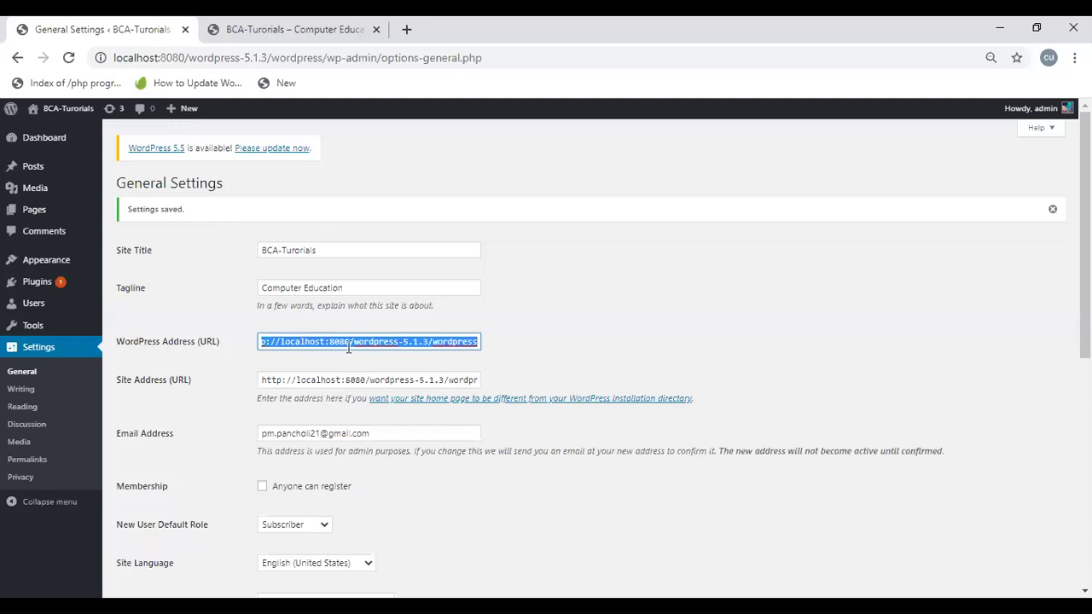
pyautogui.click(126, 384)
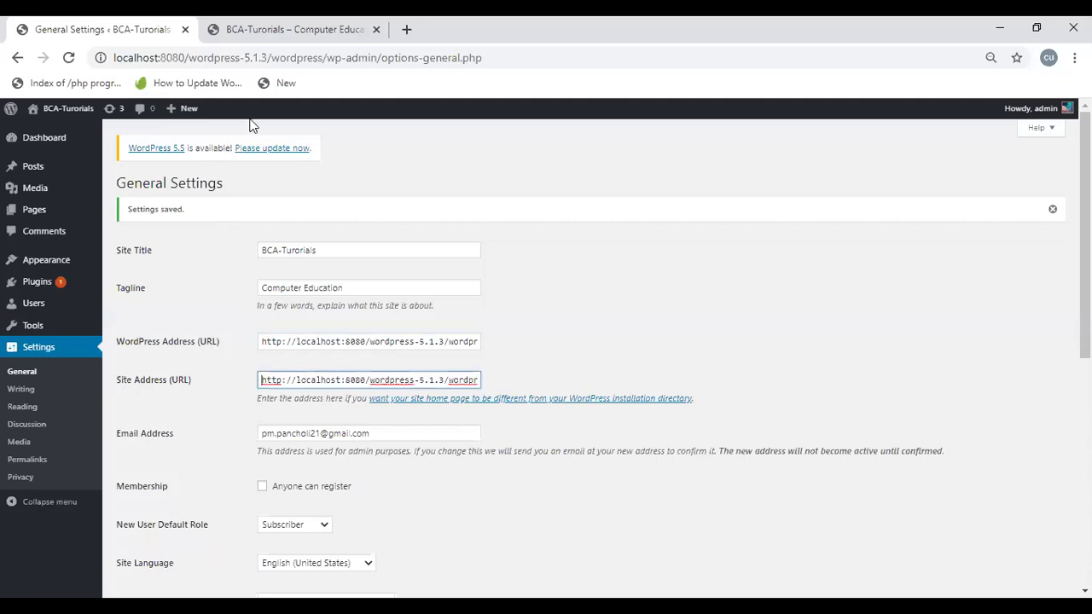
pyautogui.click(253, 49)
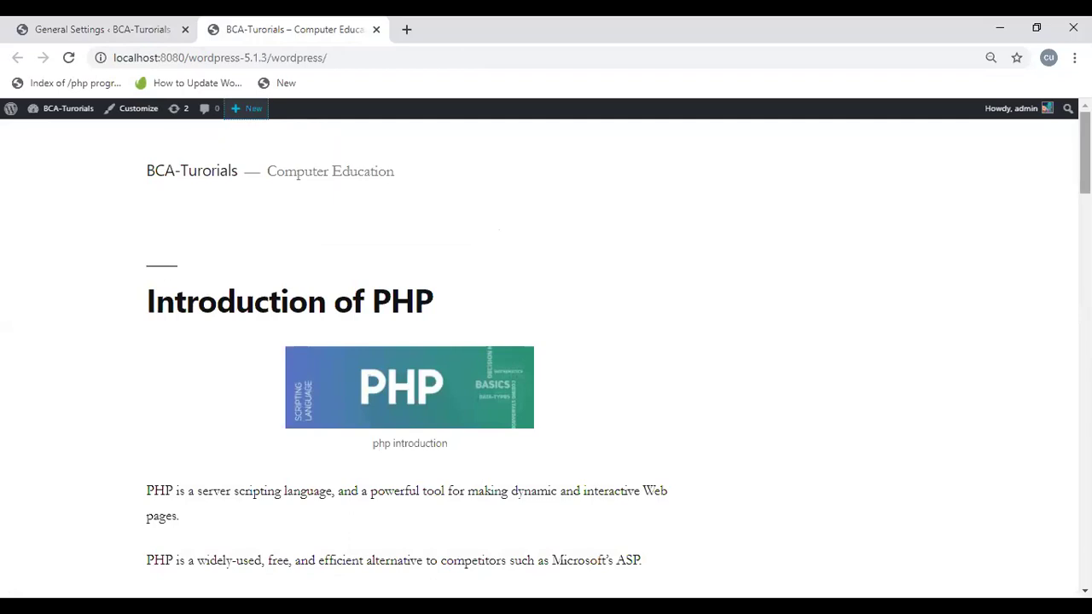
# Step: Open the Introduction of PHP post and copy its permalink from the address bar
pyautogui.moveTo(1086, 153); pyautogui.dragTo(1085, 529)
pyautogui.scroll(4, 943, 438)
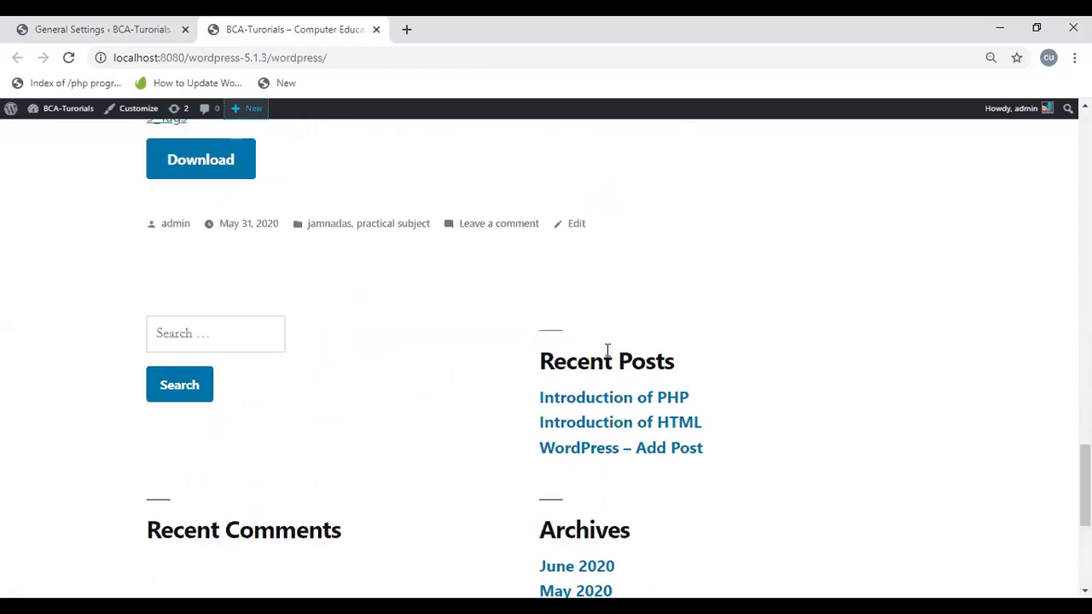
pyautogui.click(600, 400)
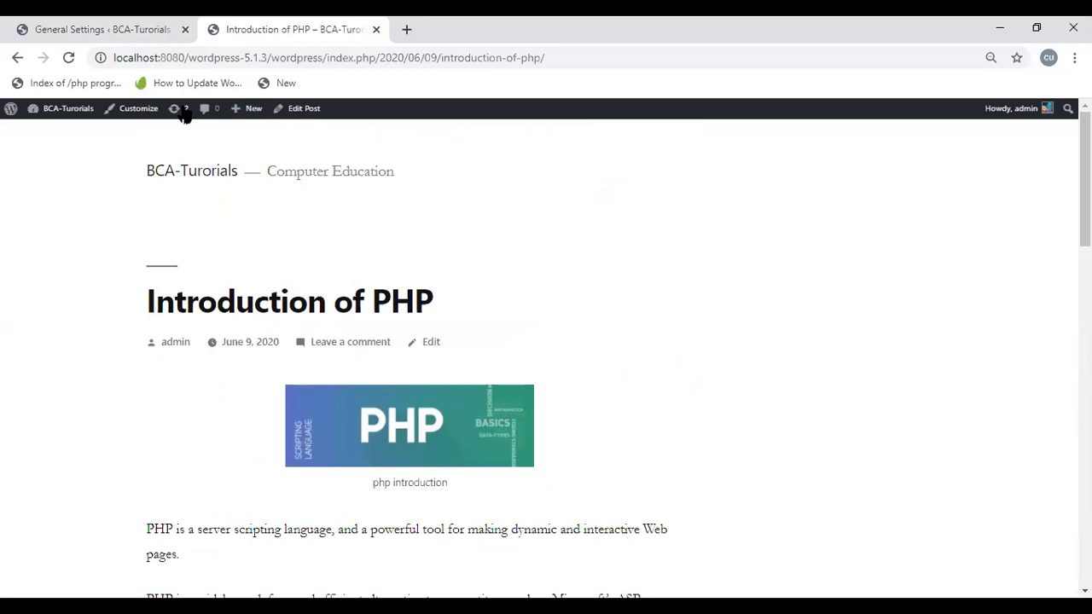
pyautogui.click(154, 62)
pyautogui.hotkey('ctrl', 'c')
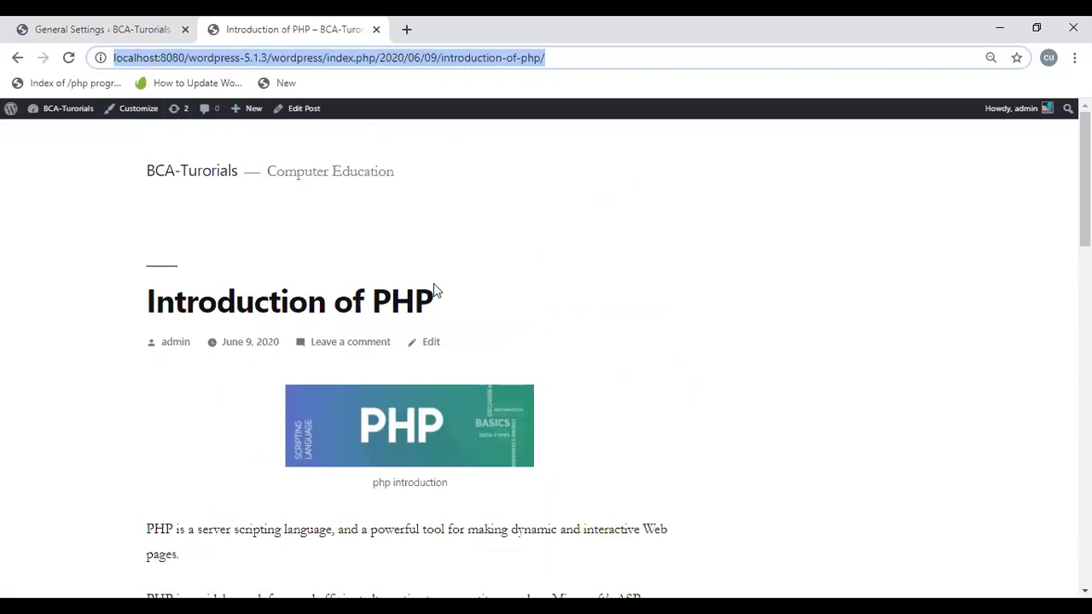
pyautogui.click(109, 19)
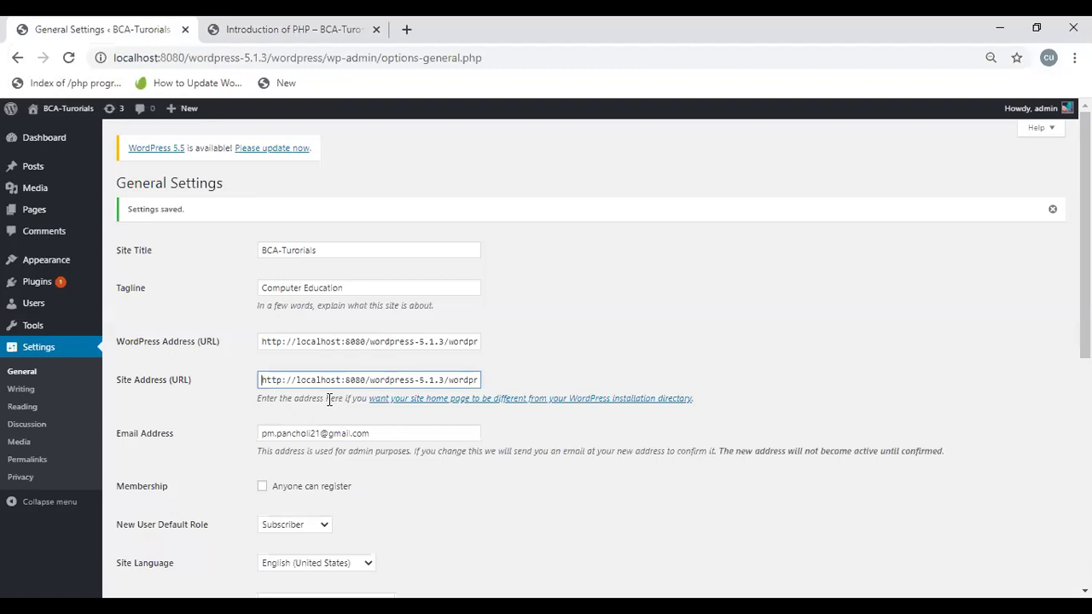
# Step: Paste the post's URL into the Site Address field and save the General Settings
pyautogui.hotkey('ctrl', 'a')
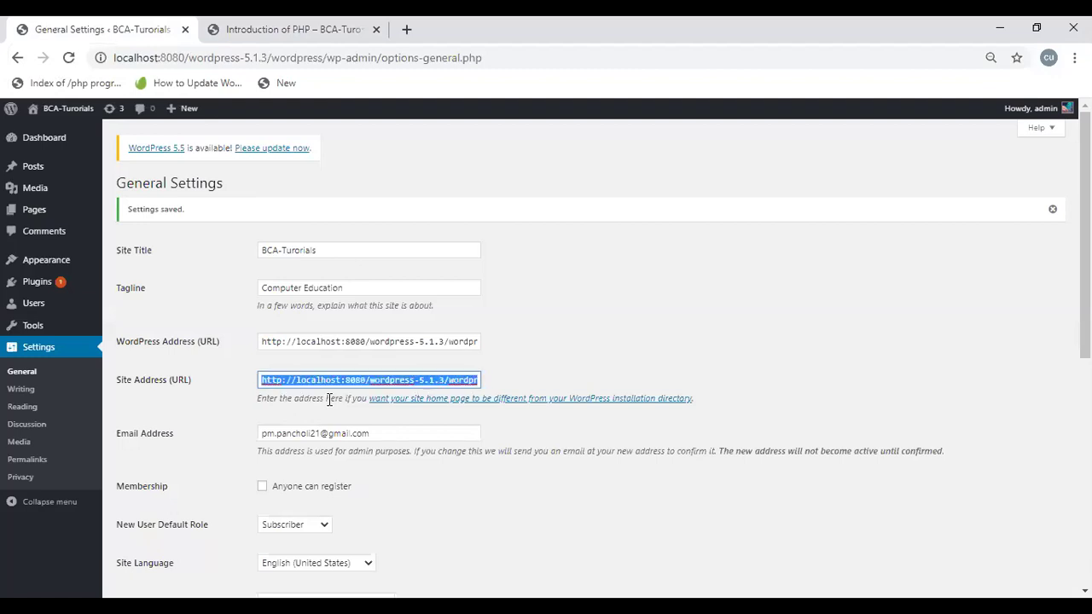
pyautogui.hotkey('ctrl', 'v')
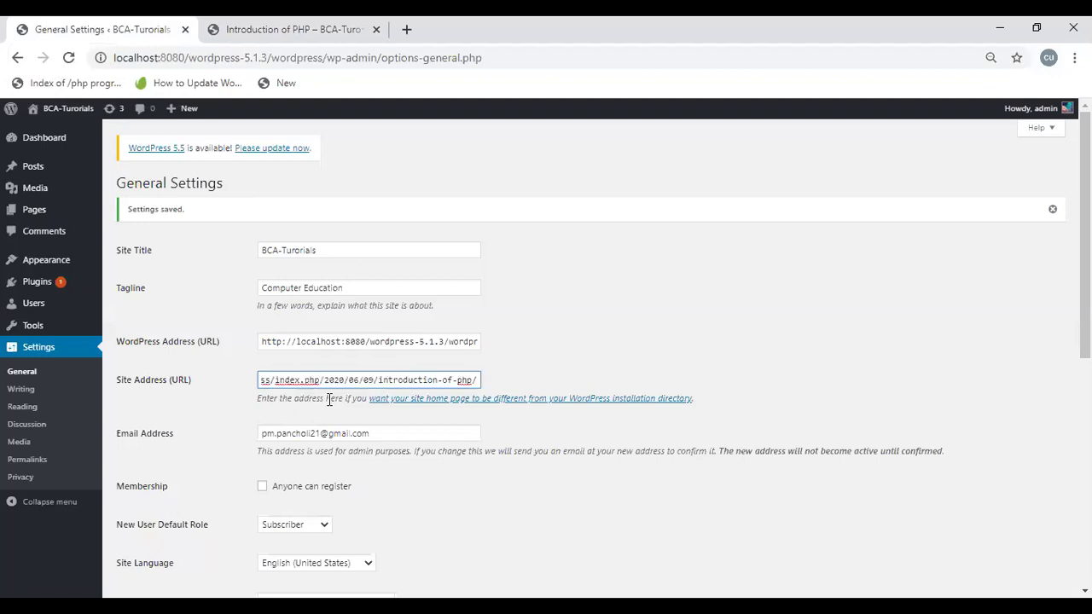
pyautogui.scroll(-5, 953, 525)
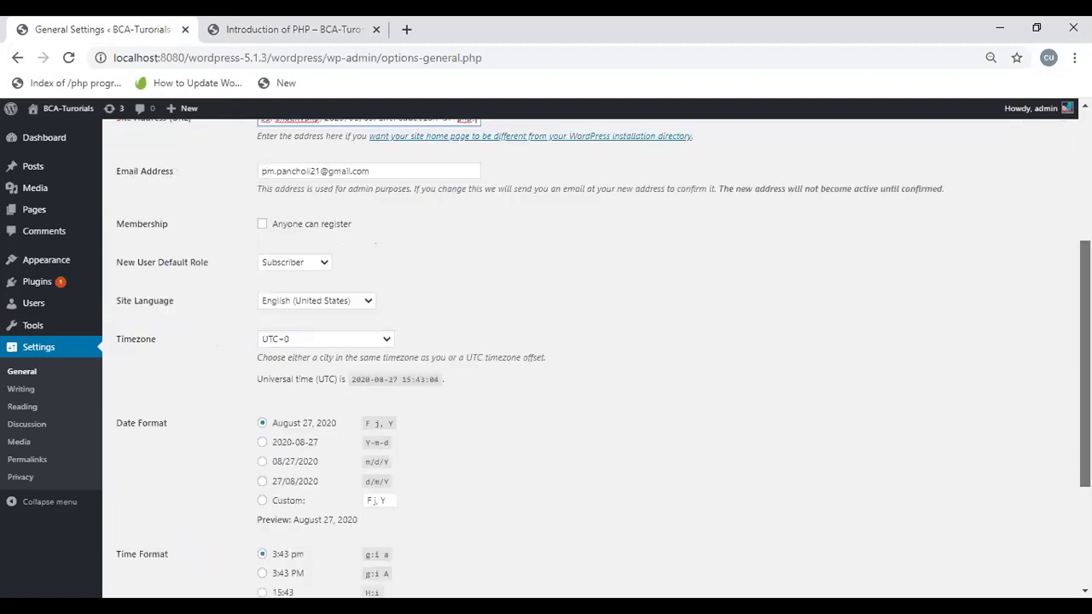
pyautogui.scroll(5, 953, 525)
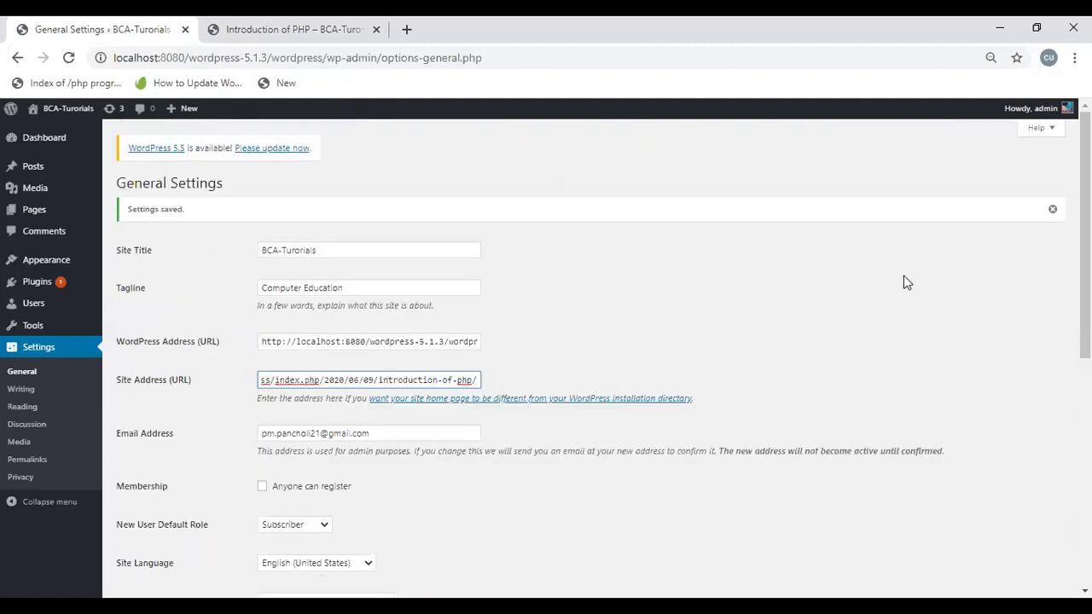
pyautogui.scroll(-6, 434, 484)
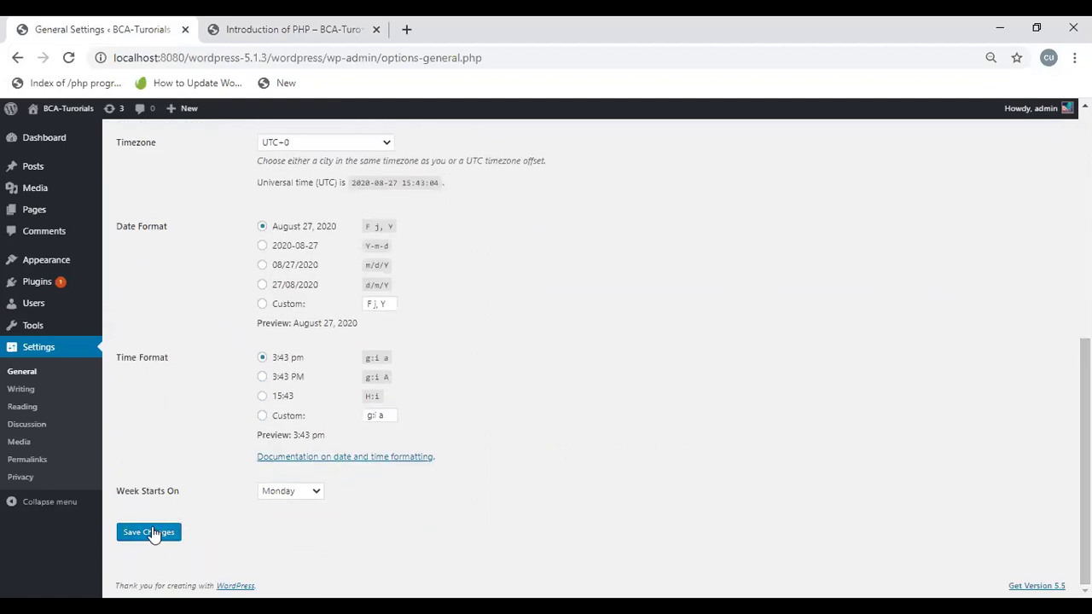
pyautogui.click(150, 530)
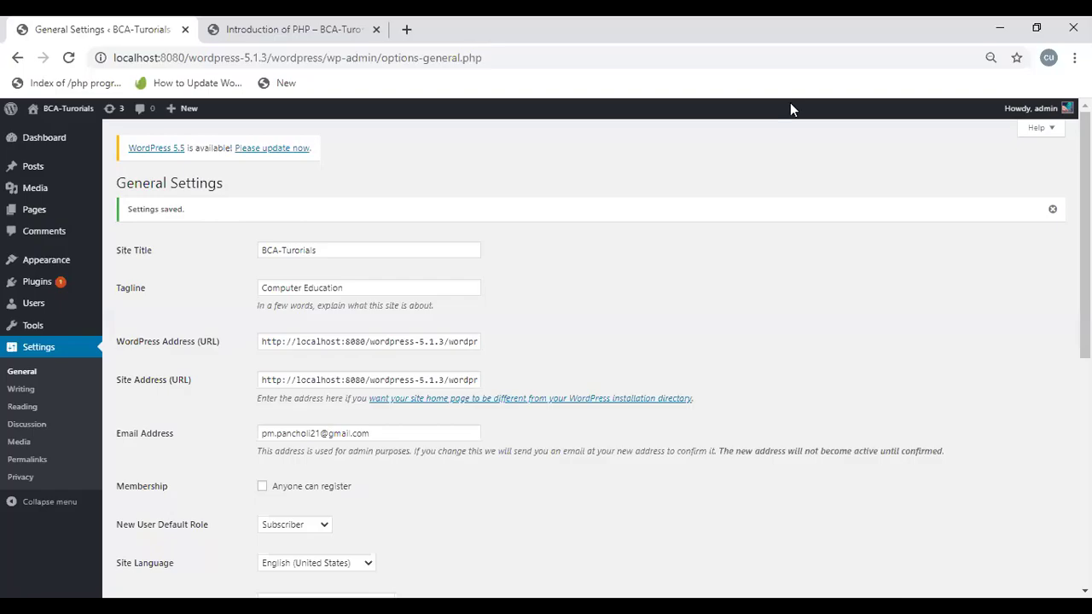
# Step: Open the site's front page from the post tab and inspect its not-found address
pyautogui.click(290, 29)
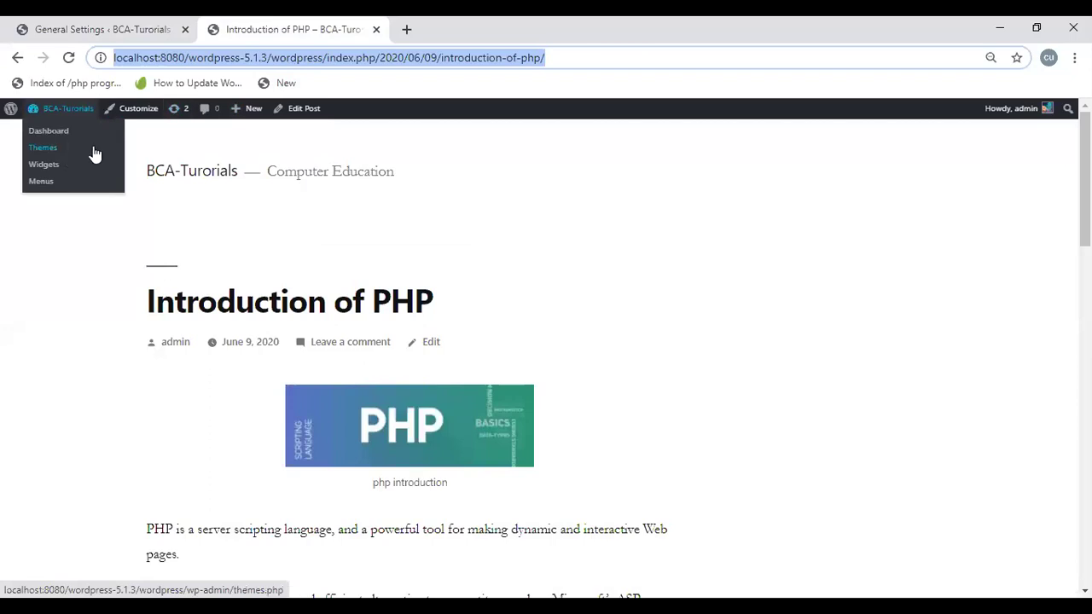
pyautogui.click(179, 175)
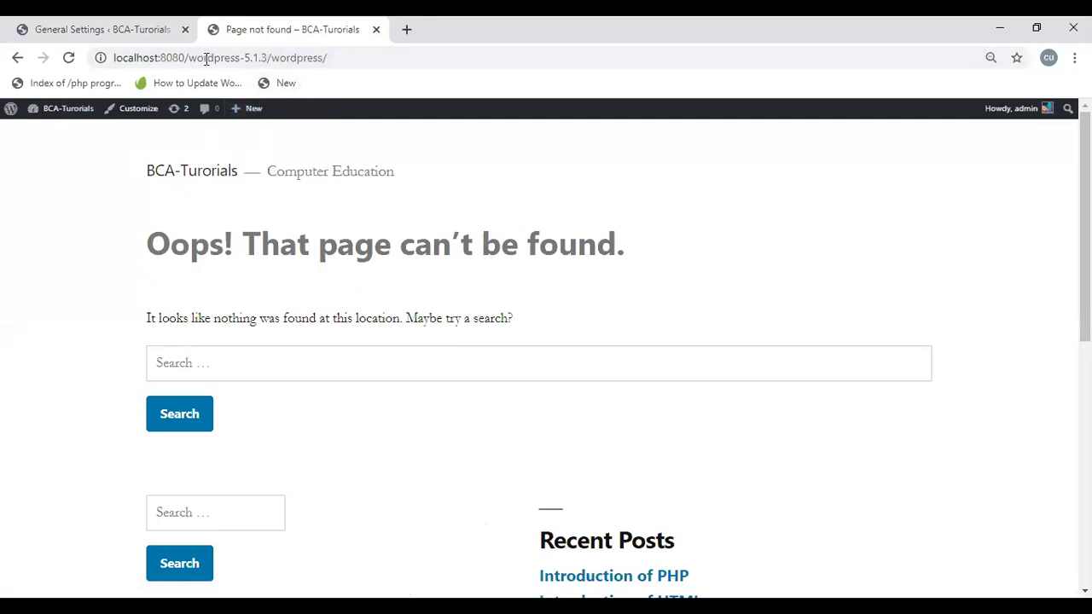
pyautogui.click(354, 49)
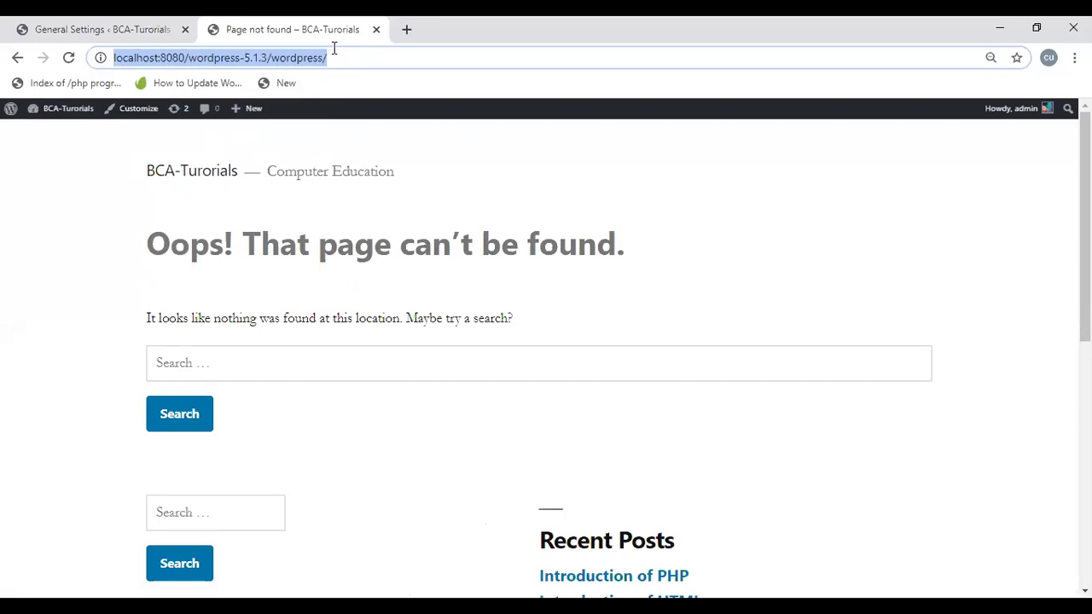
pyautogui.click(18, 57)
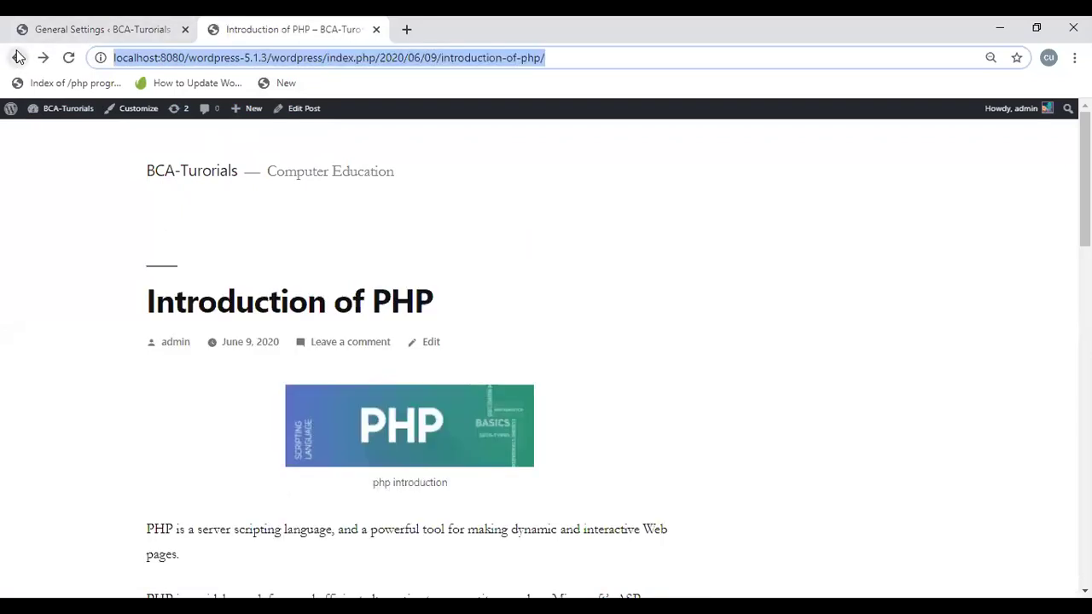
pyautogui.click(19, 57)
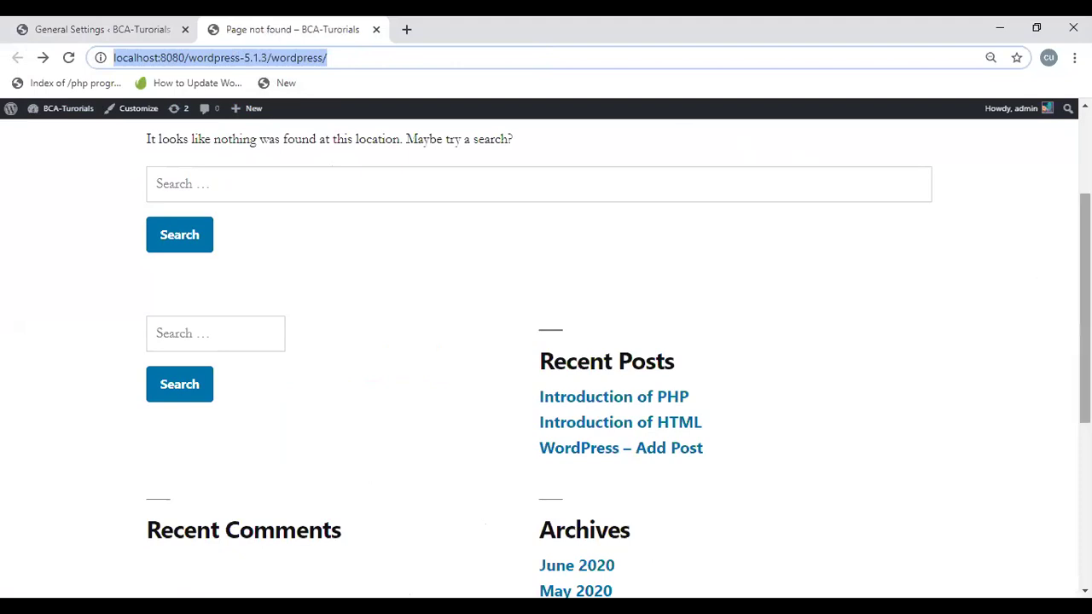
pyautogui.moveTo(1085, 273); pyautogui.dragTo(1086, 190)
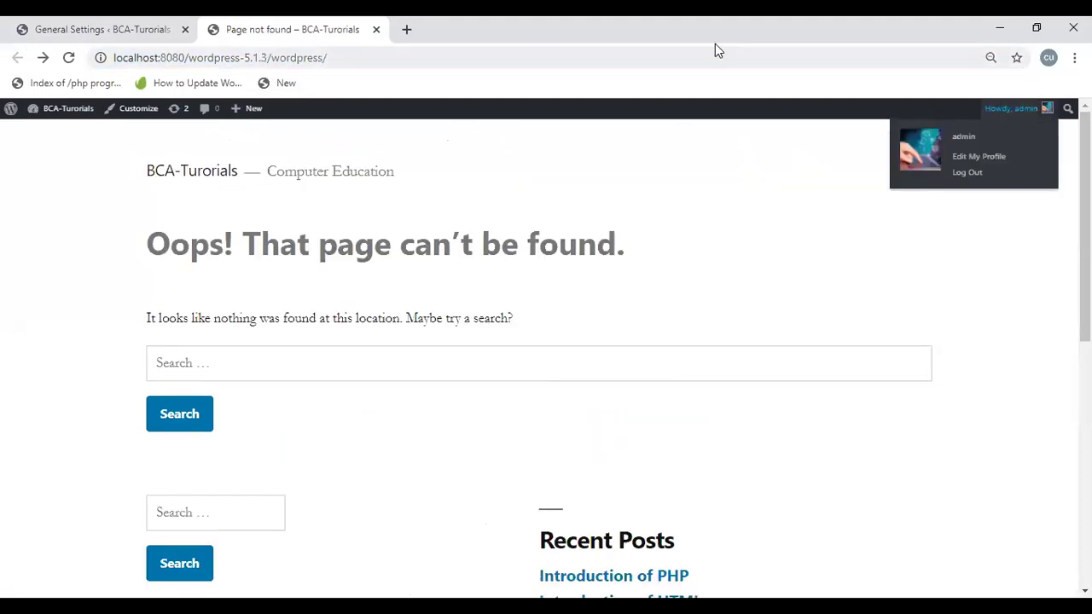
pyautogui.click(346, 58)
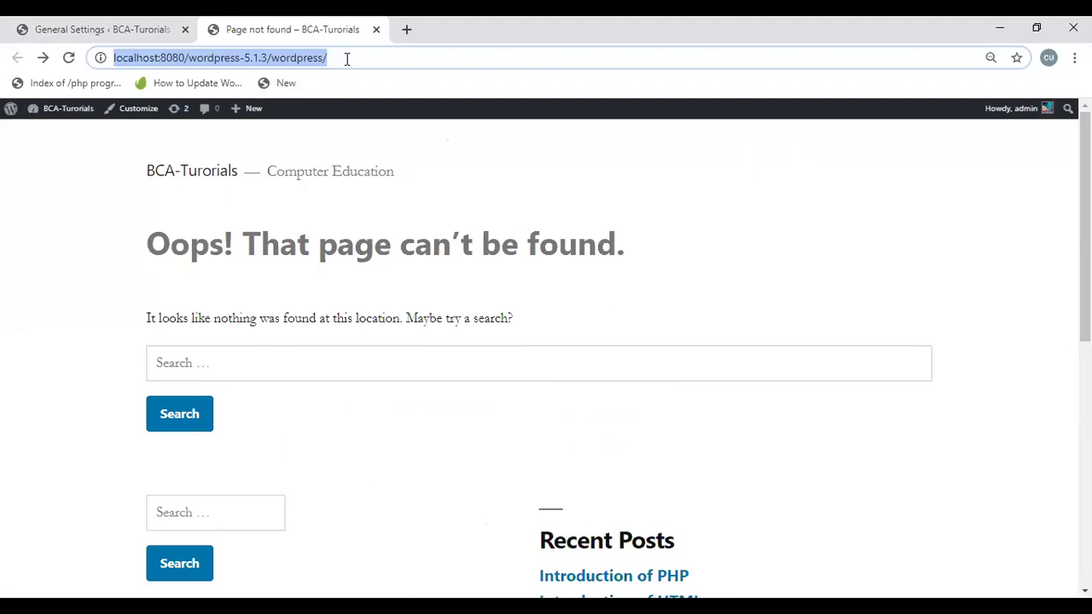
# Step: Log out from the Howdy menu and log back in with the admin username and password
pyautogui.moveTo(1003, 108)
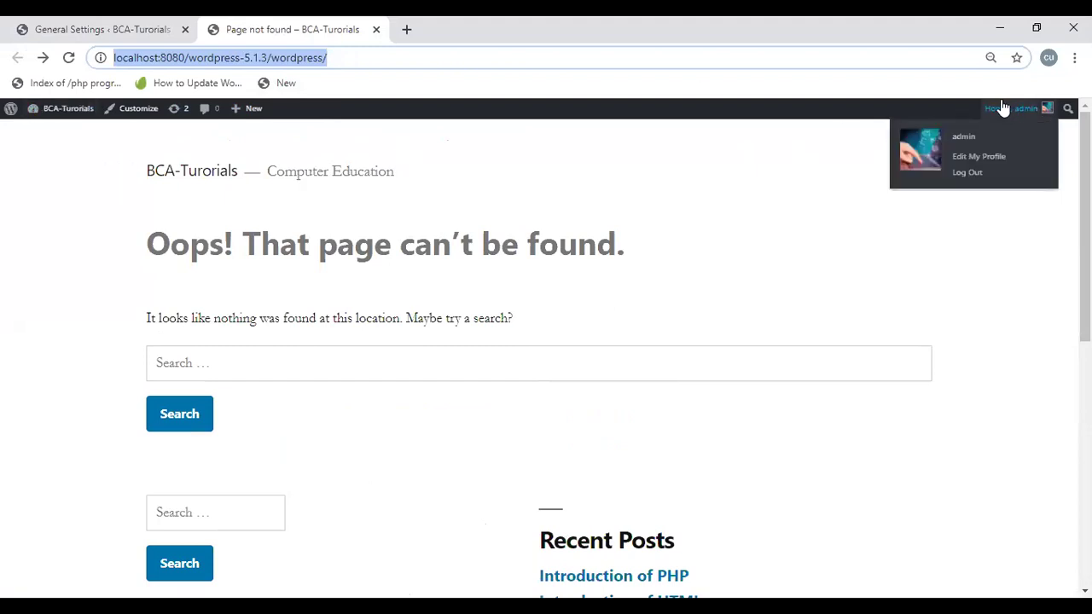
pyautogui.click(969, 174)
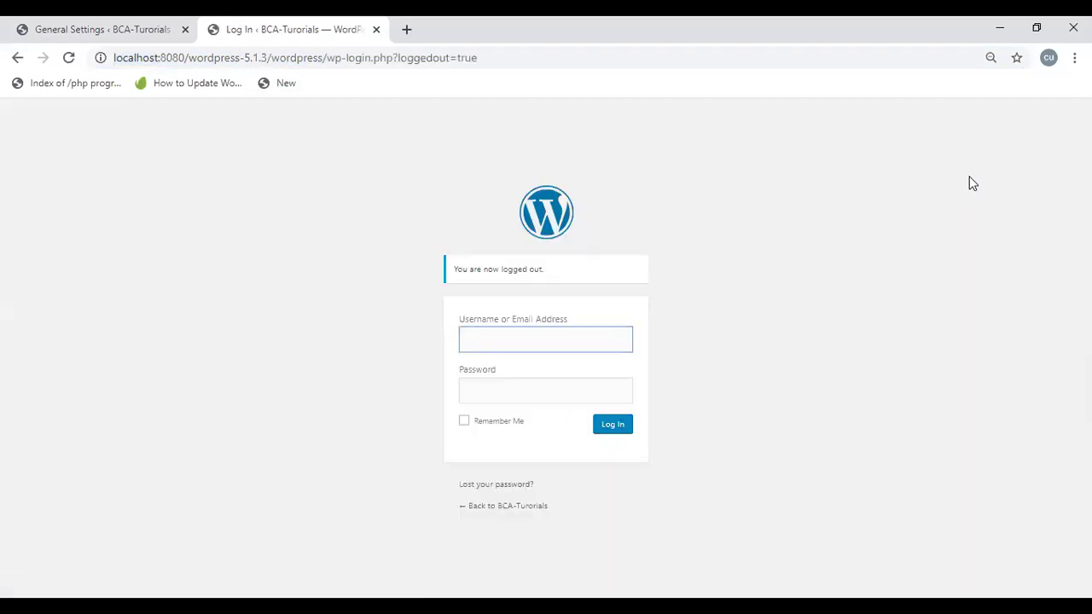
pyautogui.click(969, 175)
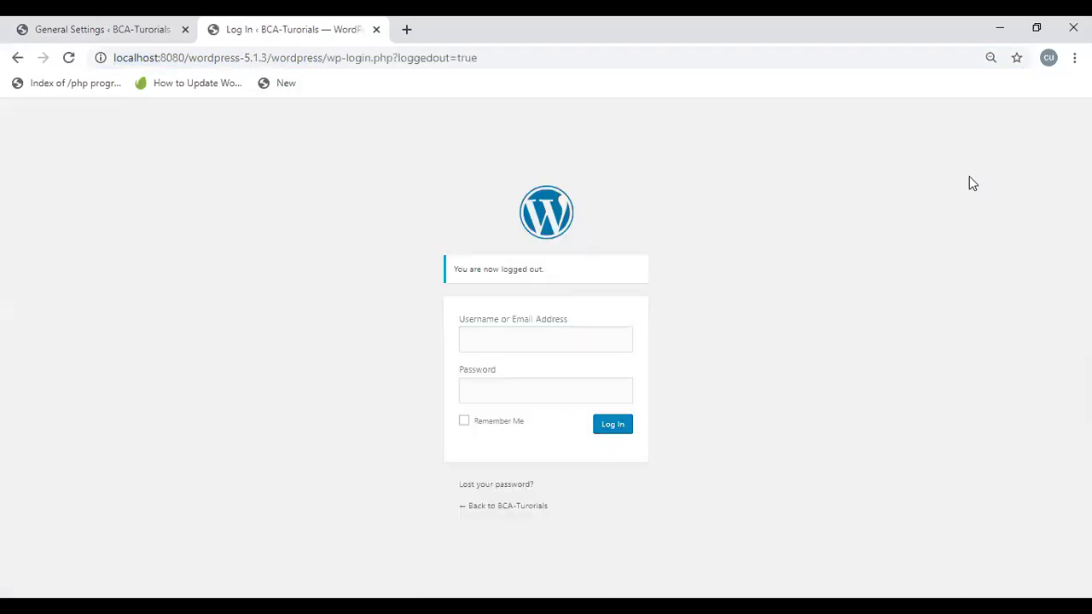
pyautogui.click(512, 334)
pyautogui.write('admin')
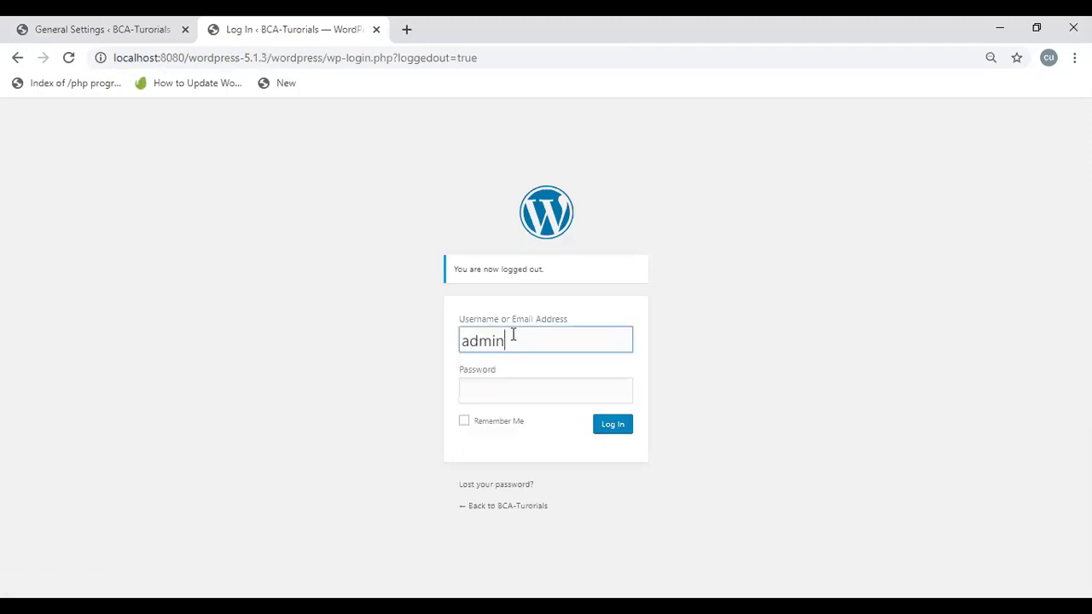
pyautogui.press('Tab')
pyautogui.write('admin')
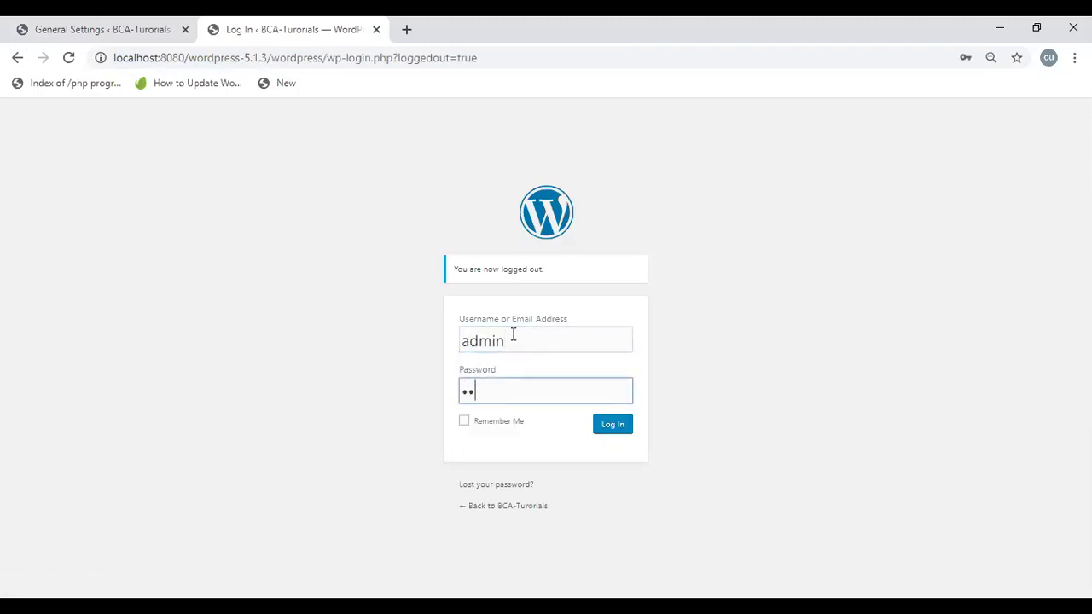
pyautogui.write('12345678')
pyautogui.click(611, 429)
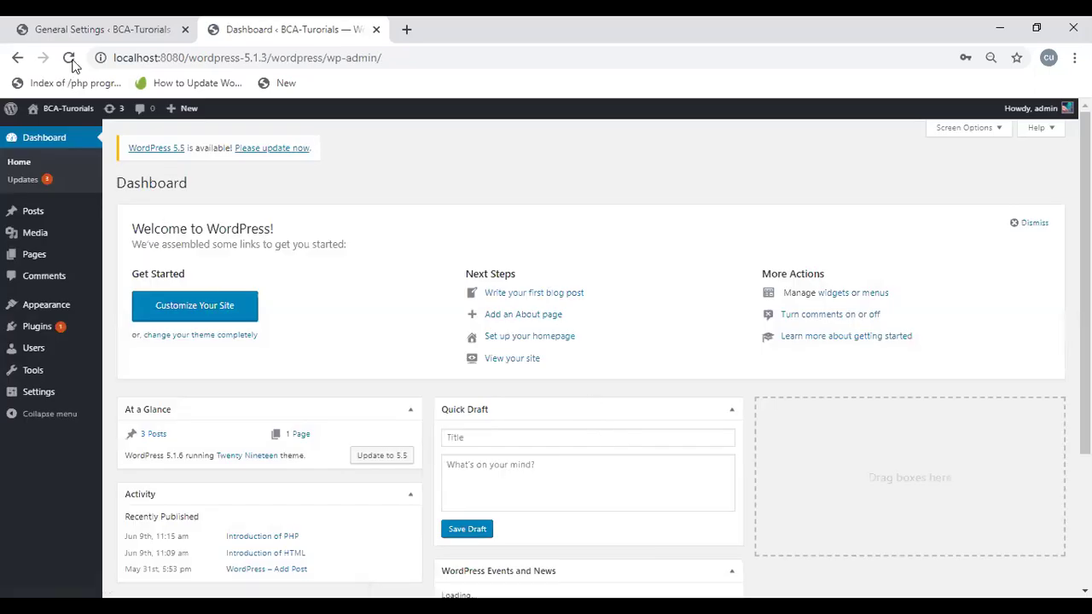
# Step: Visit the site, open the Introduction of HTML post (not found), then return to General Settings
pyautogui.moveTo(64, 111)
pyautogui.click(58, 137)
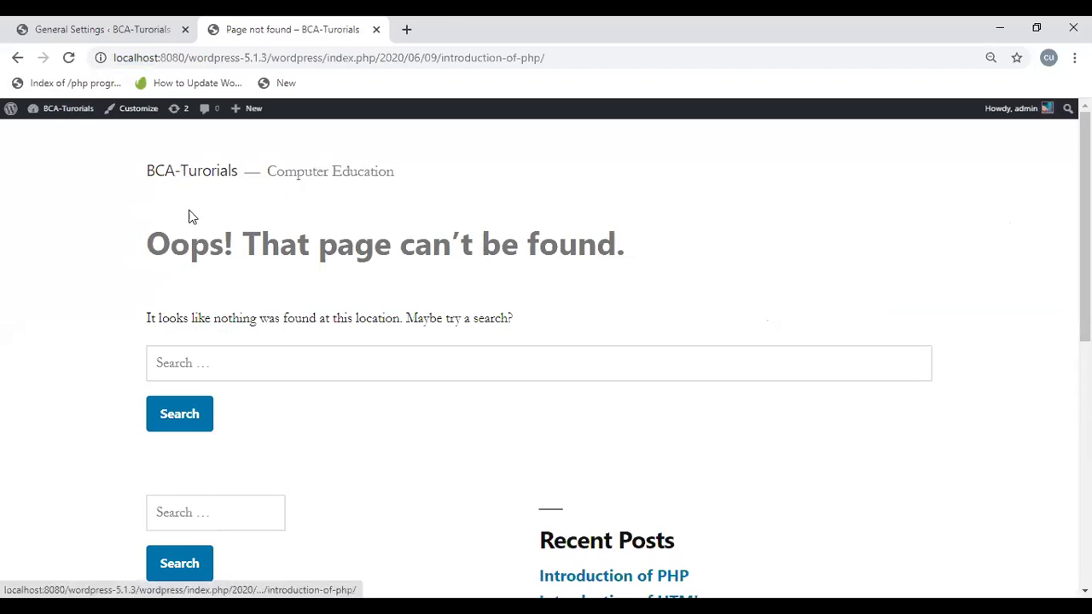
pyautogui.scroll(-3, 266, 376)
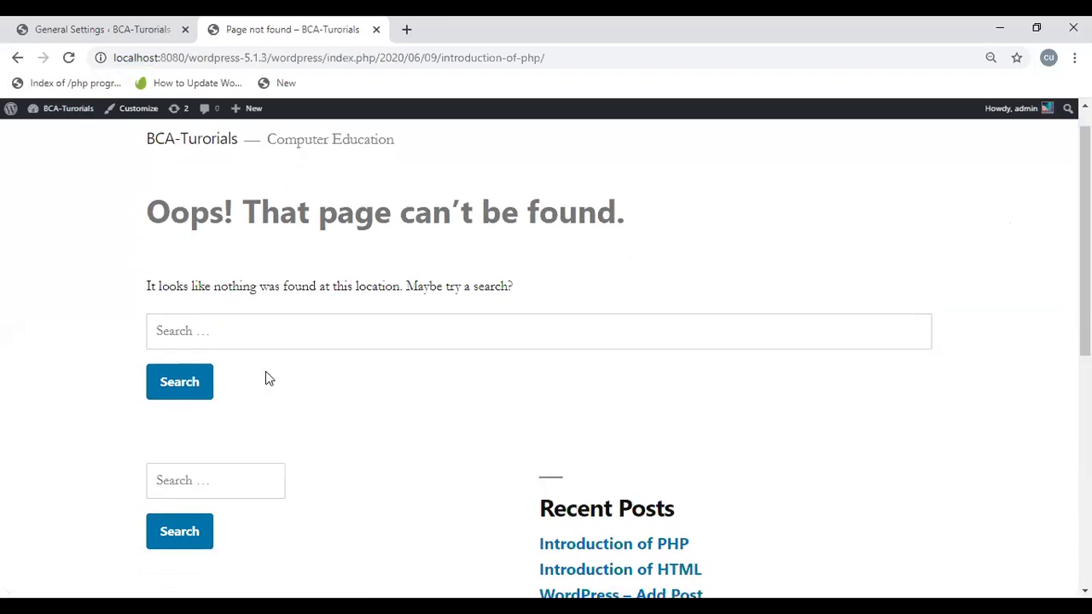
pyautogui.click(650, 382)
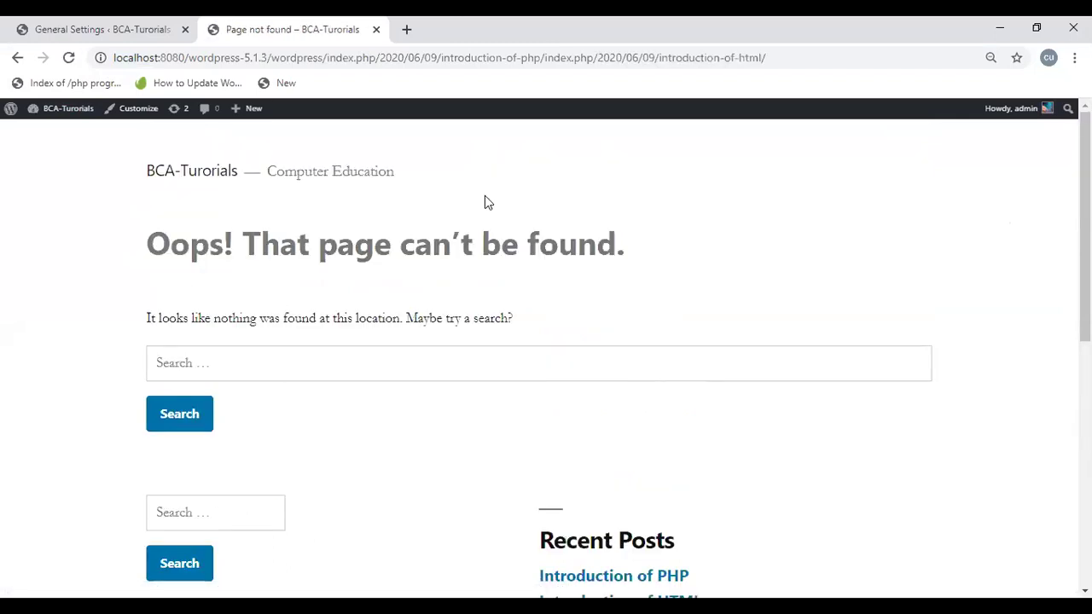
pyautogui.click(18, 58)
pyautogui.click(73, 26)
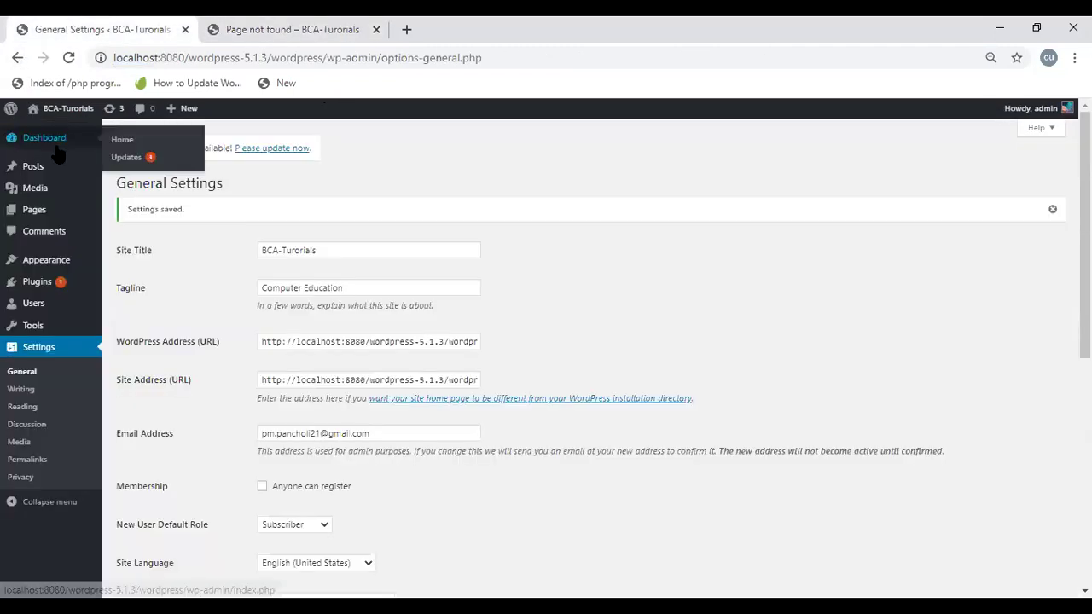
# Step: View the Introduction of PHP post from All Posts, then return to the posts list
pyautogui.moveTo(43, 168)
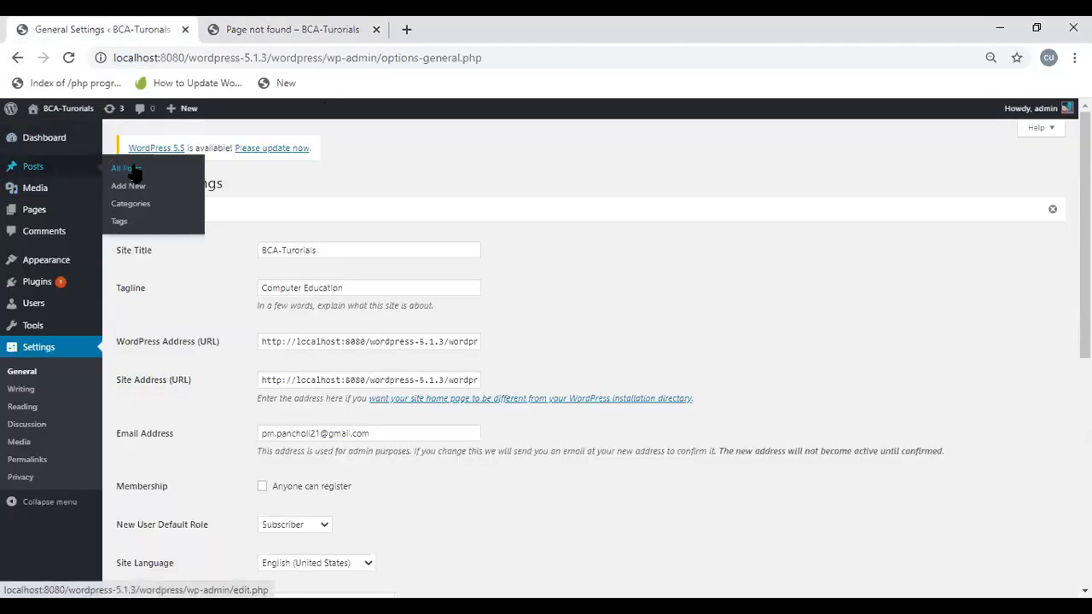
pyautogui.click(134, 173)
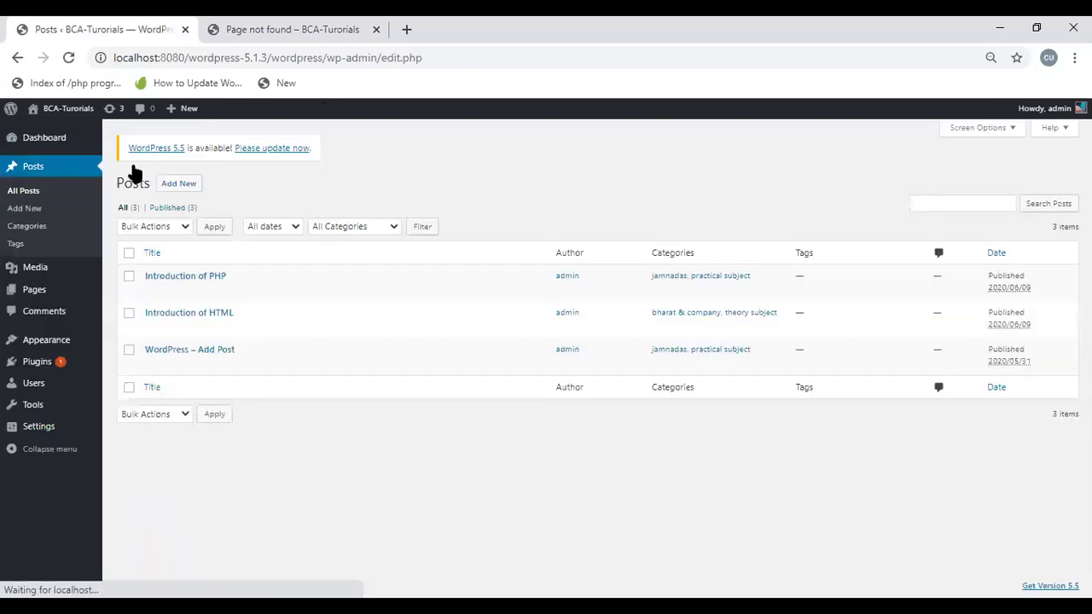
pyautogui.moveTo(163, 282)
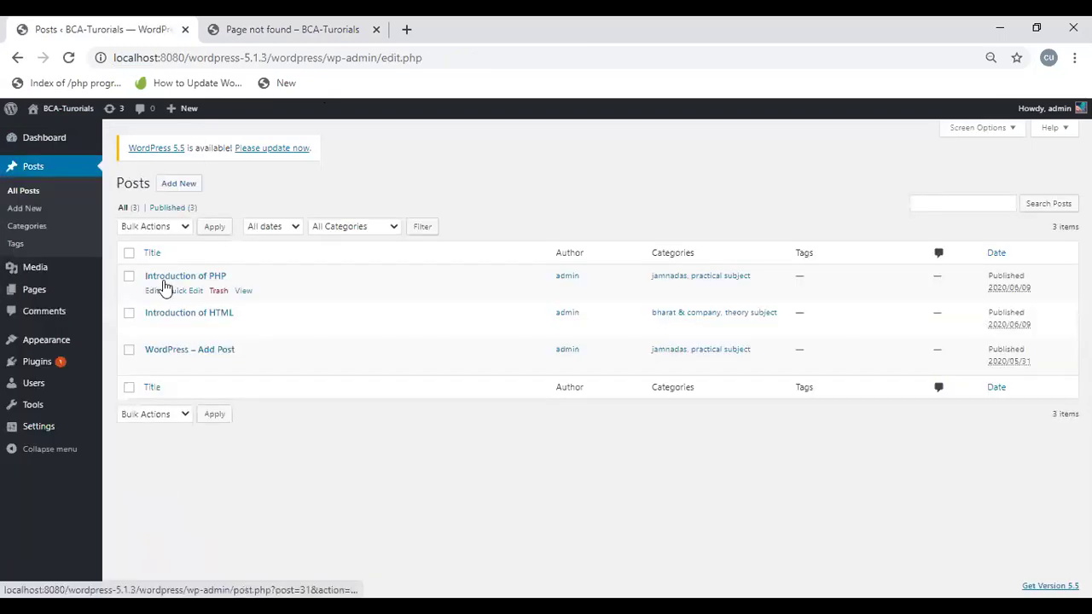
pyautogui.click(243, 292)
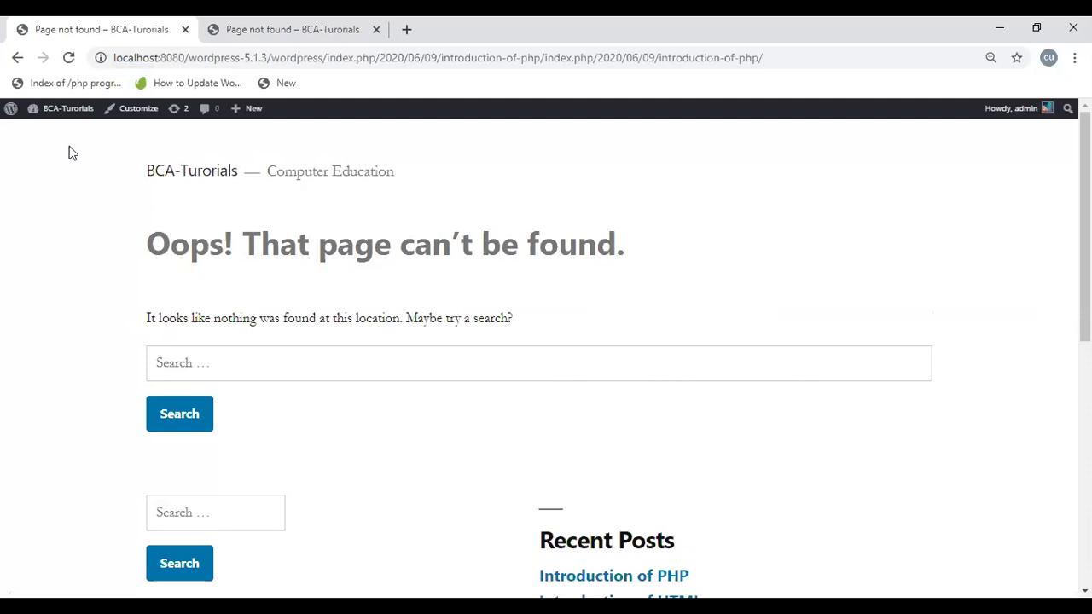
pyautogui.click(20, 60)
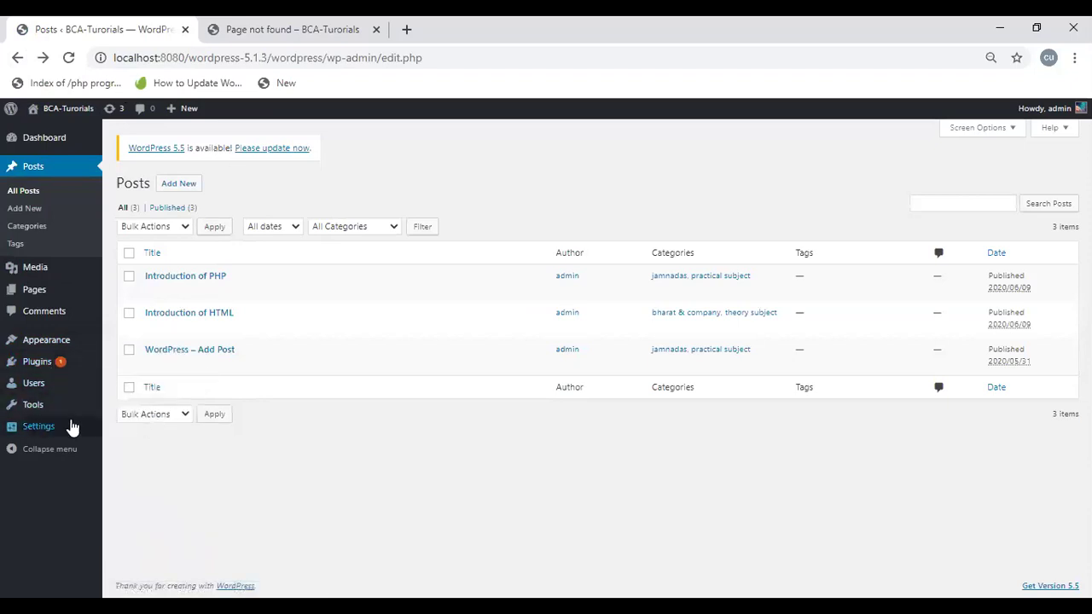
# Step: Open General Settings and try editing the Site Address, undoing the typed characters
pyautogui.moveTo(73, 426)
pyautogui.click(123, 431)
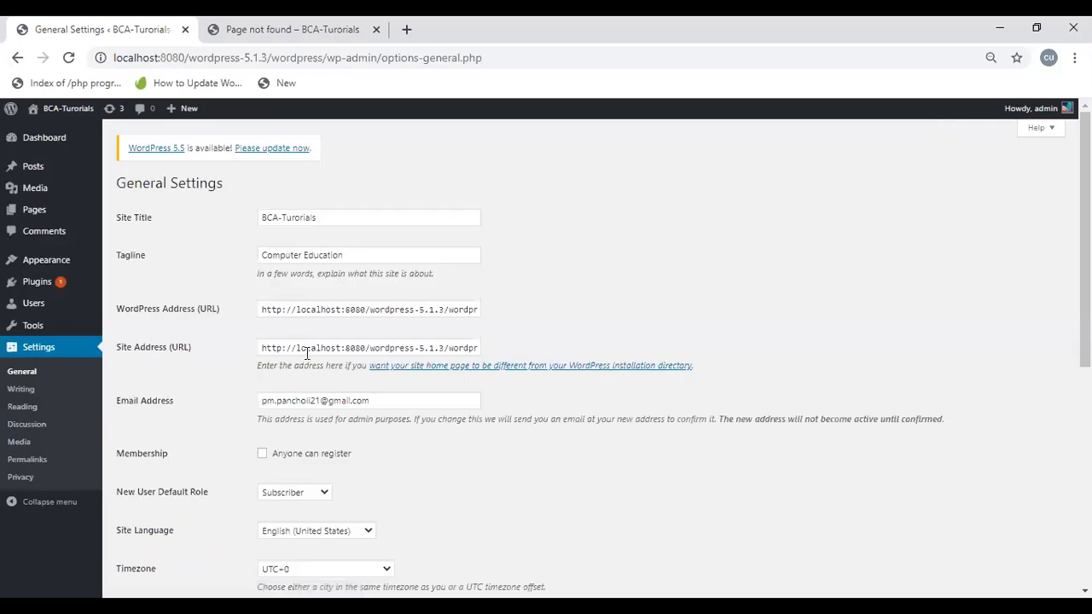
pyautogui.click(320, 350)
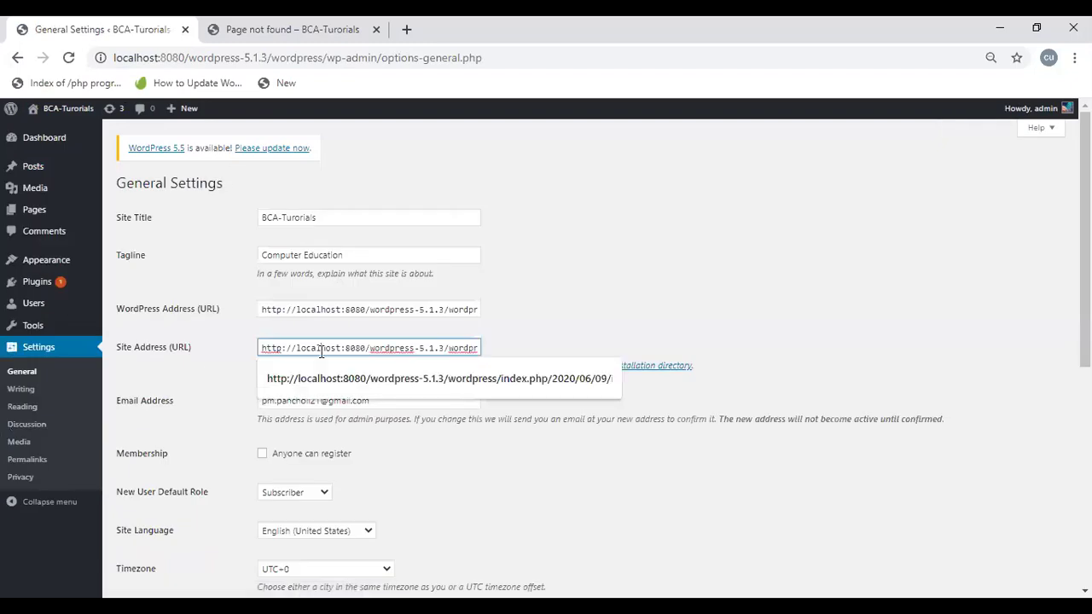
pyautogui.click(580, 373)
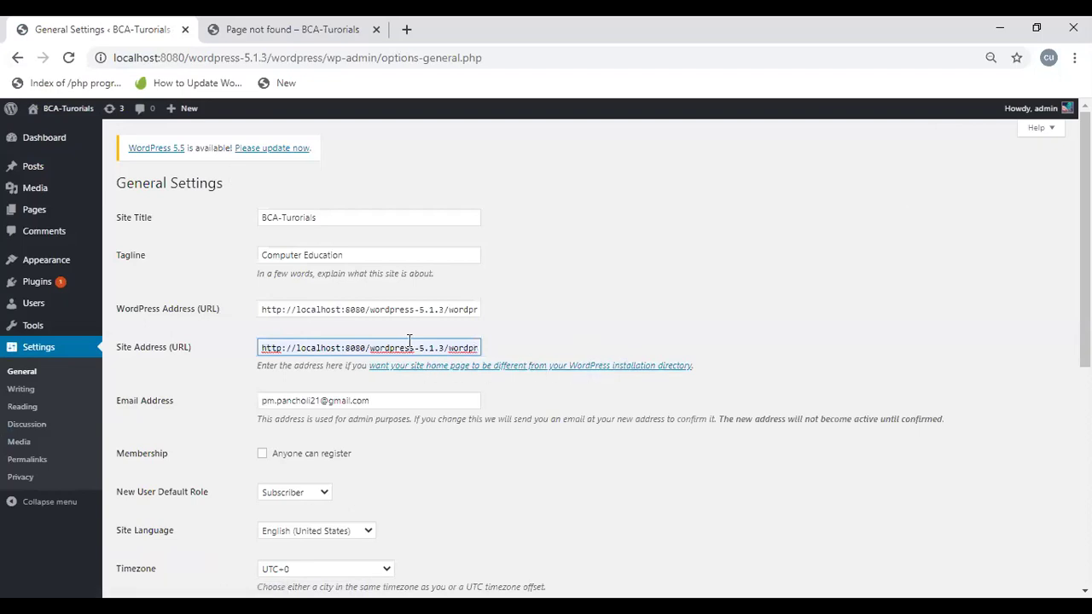
pyautogui.write('/i')
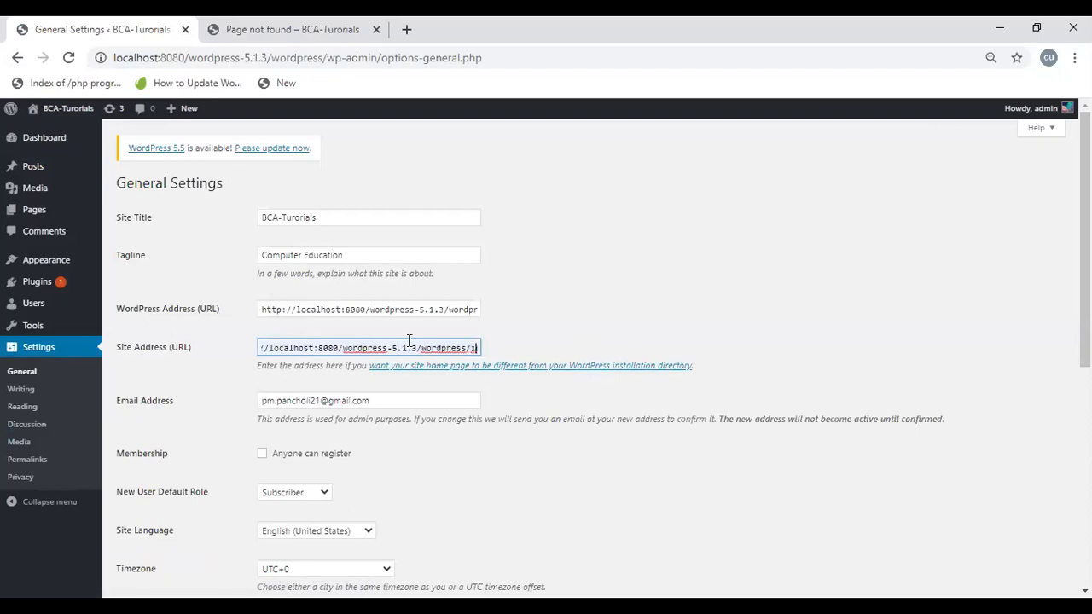
pyautogui.press('BackSpace')
pyautogui.write('h')
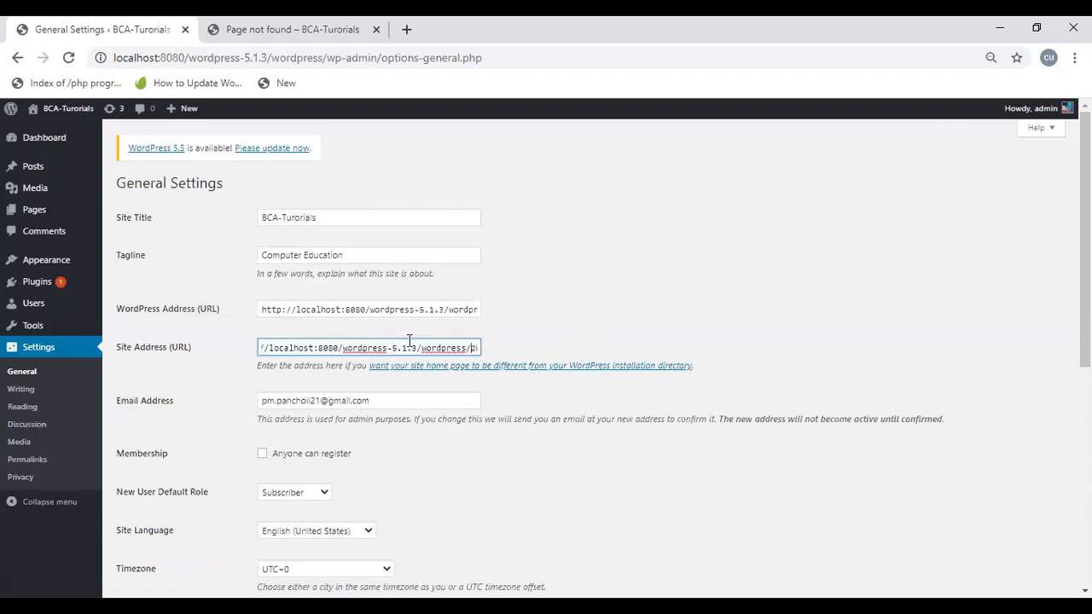
pyautogui.press('BackSpace')
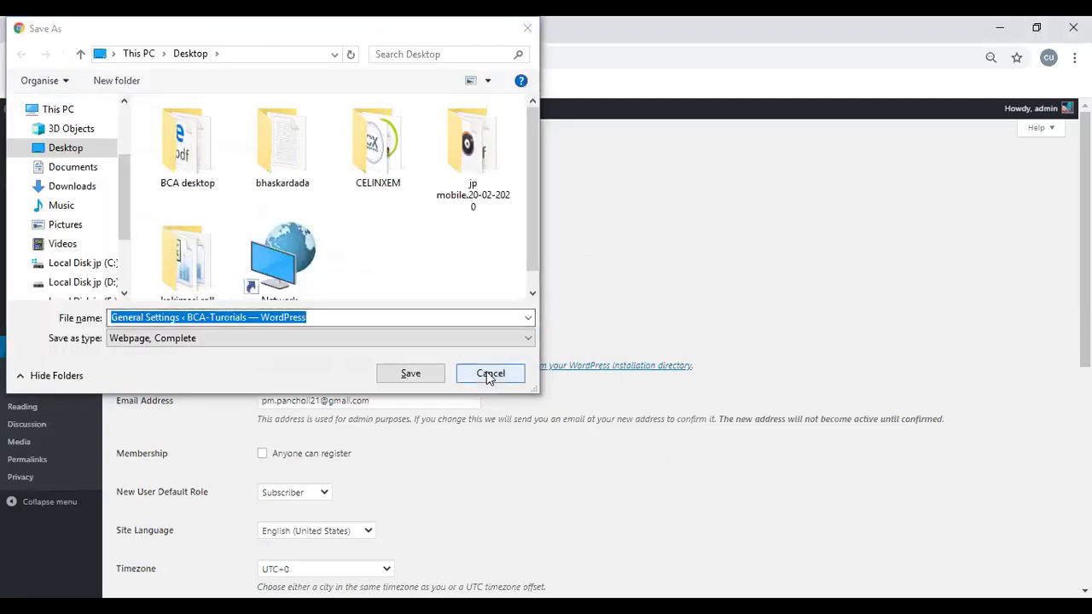
# Step: Cancel the save-page dialog and leave the WordPress Address and Site Address unchanged
pyautogui.click(488, 375)
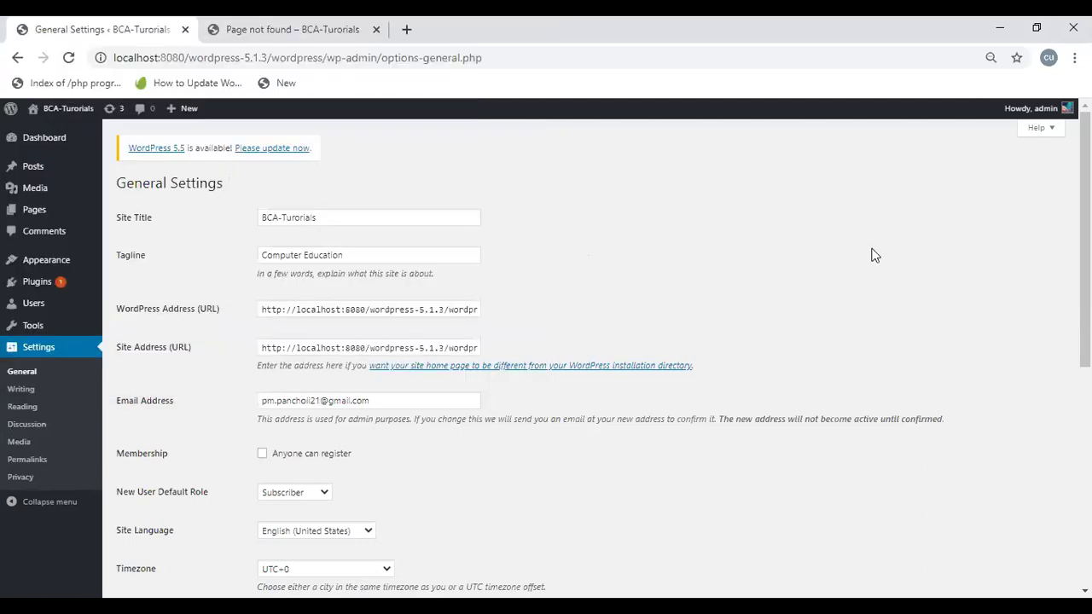
pyautogui.scroll(-5, 1061, 444)
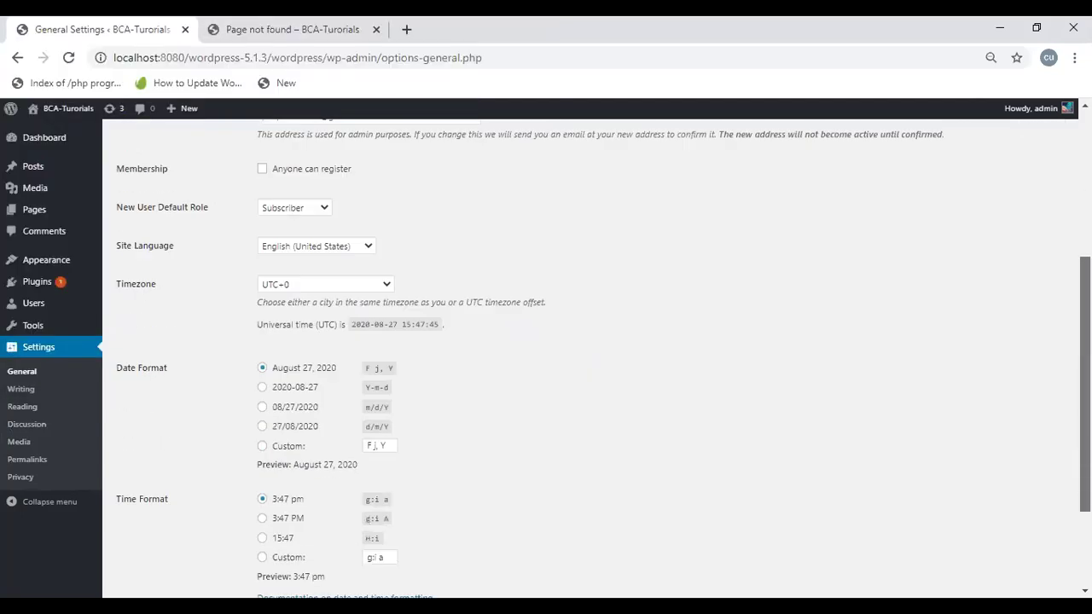
pyautogui.scroll(4, 1061, 443)
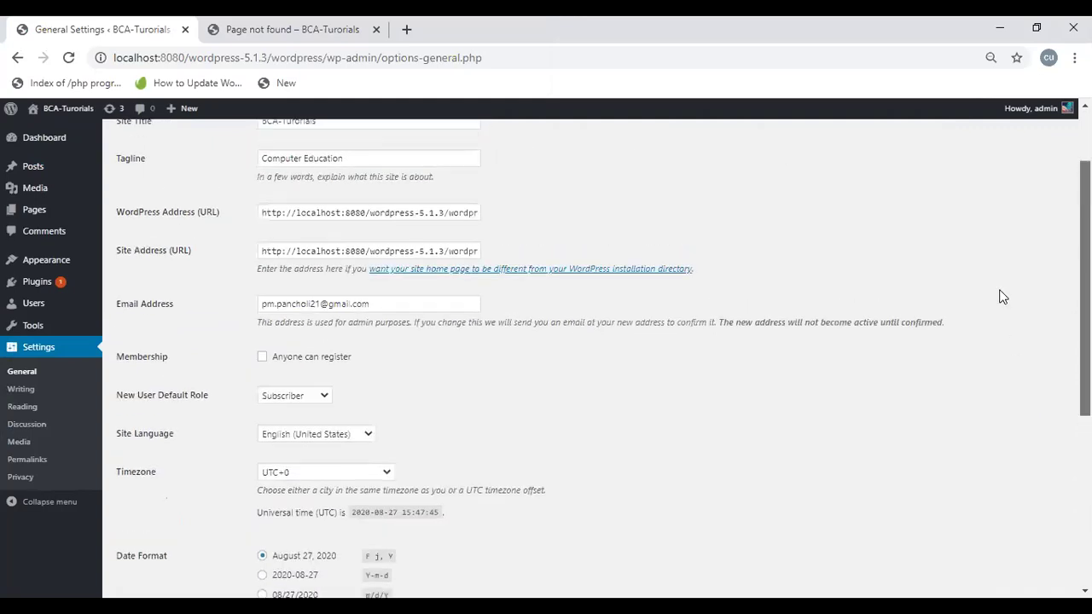
pyautogui.click(389, 212)
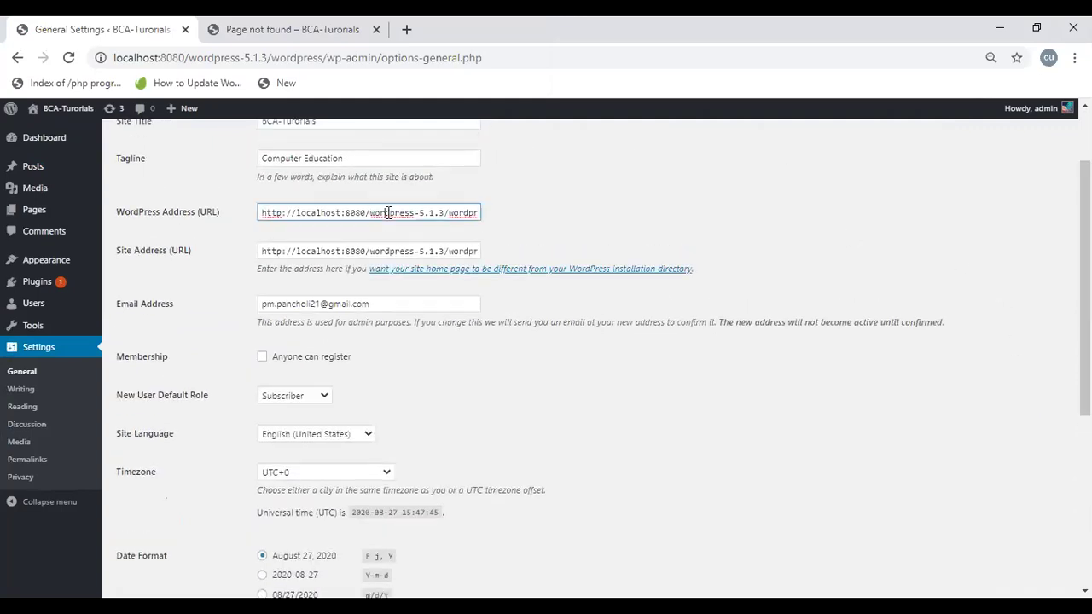
pyautogui.hotkey('ctrl', 'a')
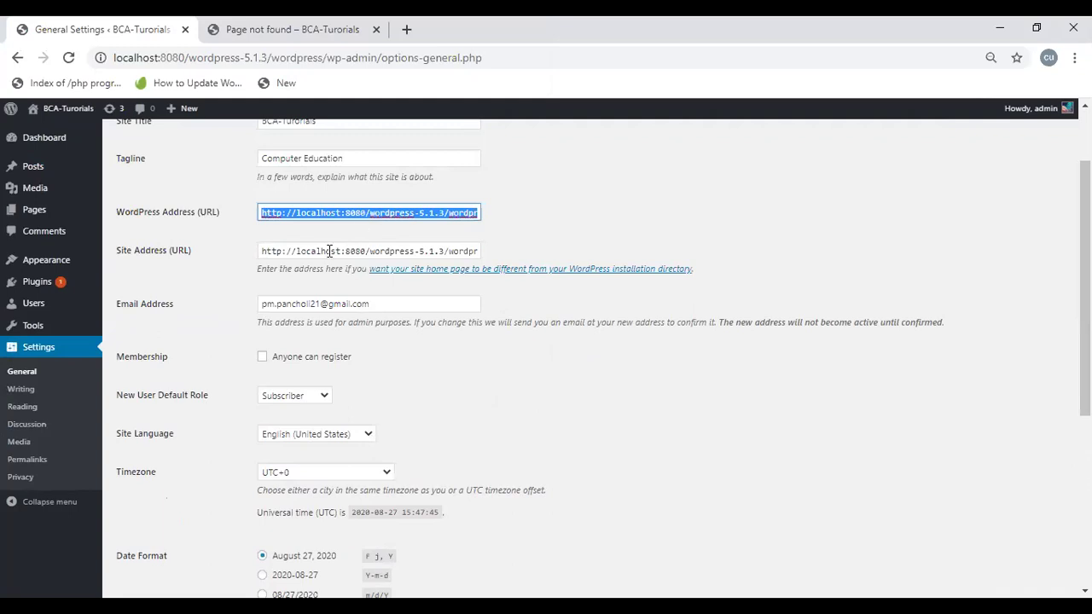
pyautogui.doubleClick(329, 251)
pyautogui.hotkey('ctrl', 'a')
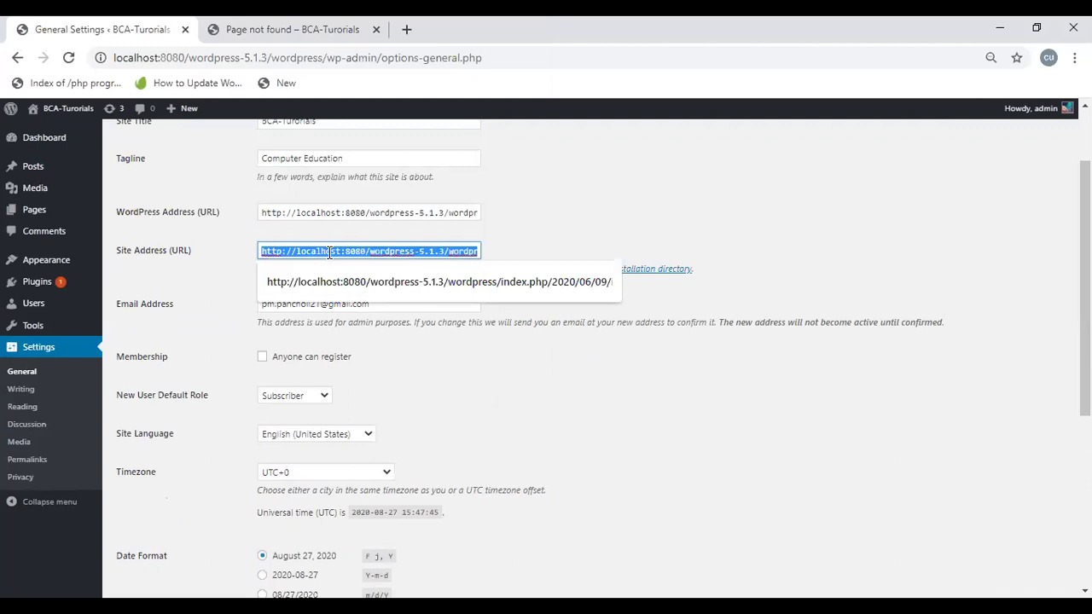
pyautogui.click(536, 251)
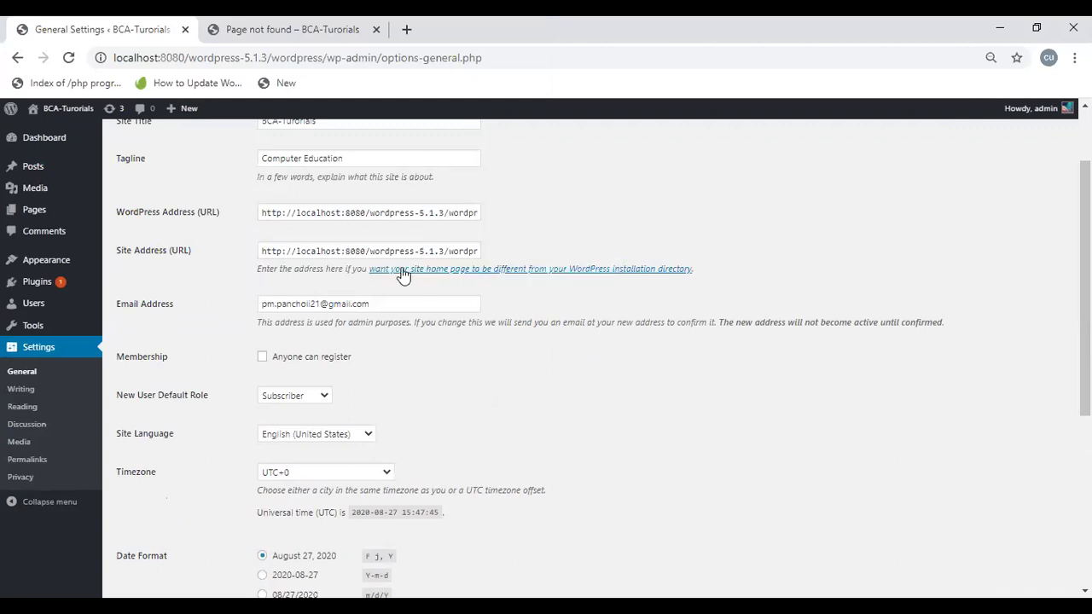
pyautogui.scroll(-4, 1058, 282)
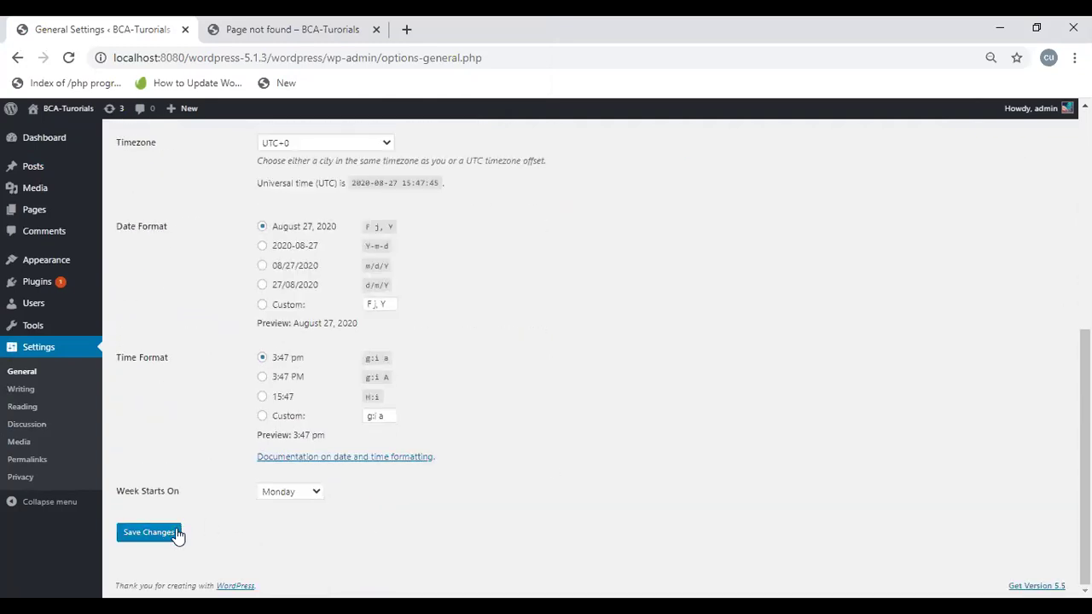
# Step: Save the General Settings and open the live site via Visit Site
pyautogui.click(151, 534)
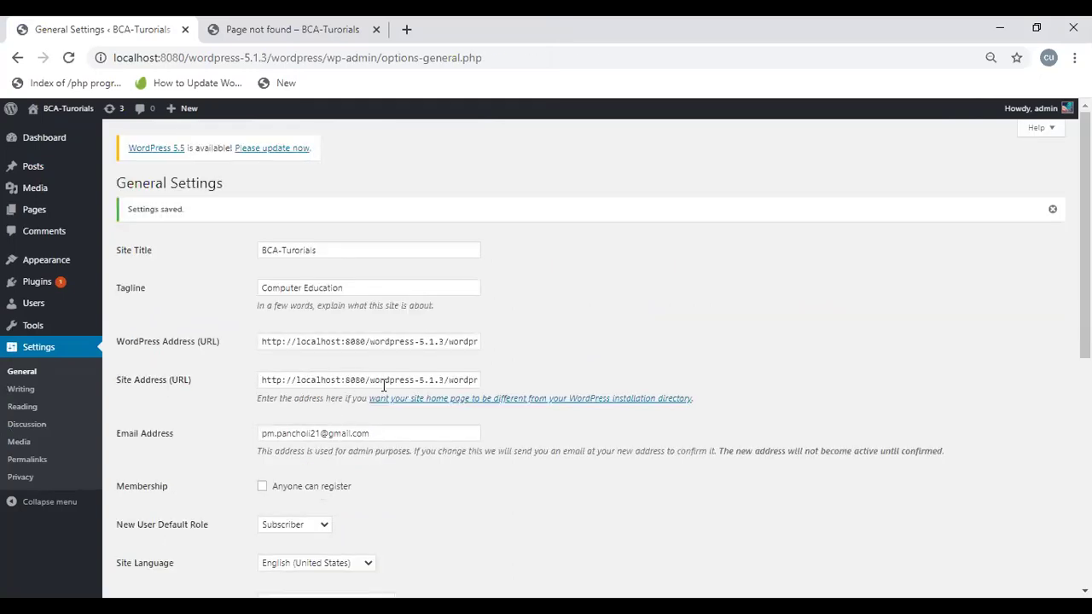
pyautogui.click(338, 34)
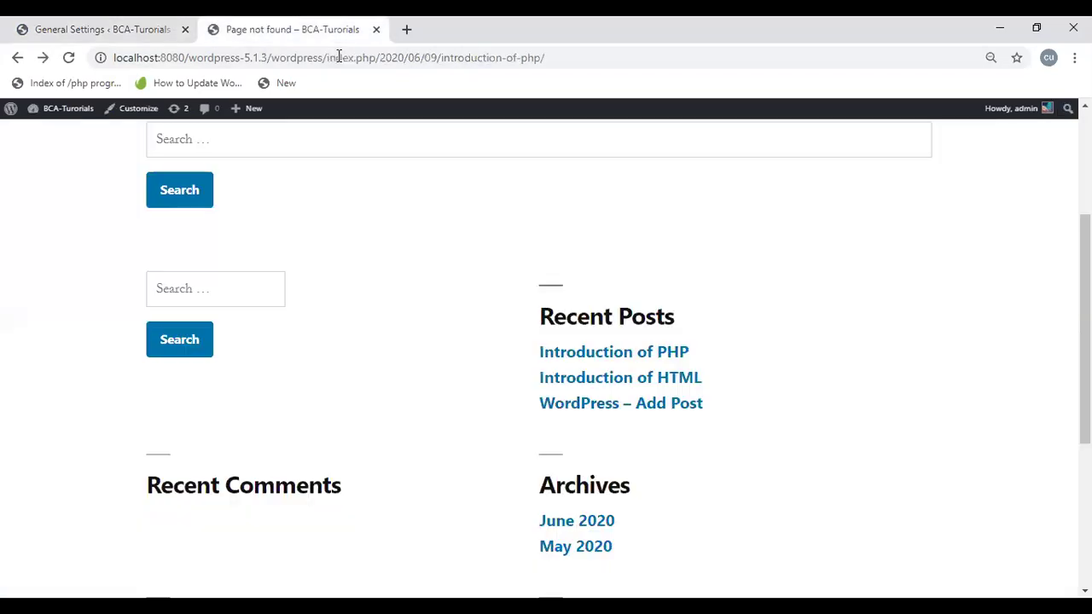
pyautogui.click(12, 61)
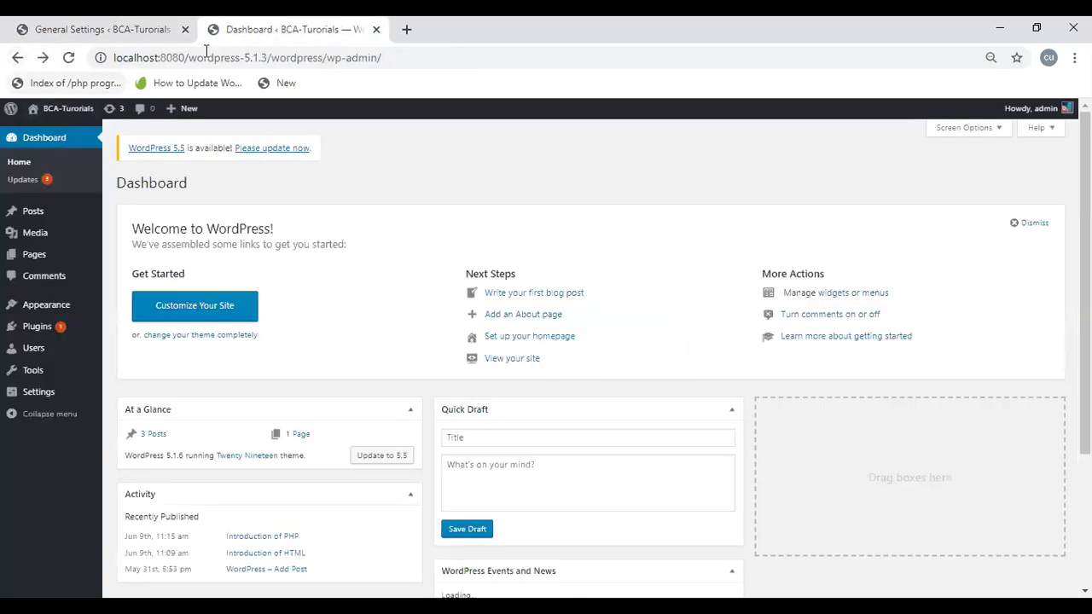
pyautogui.moveTo(75, 118)
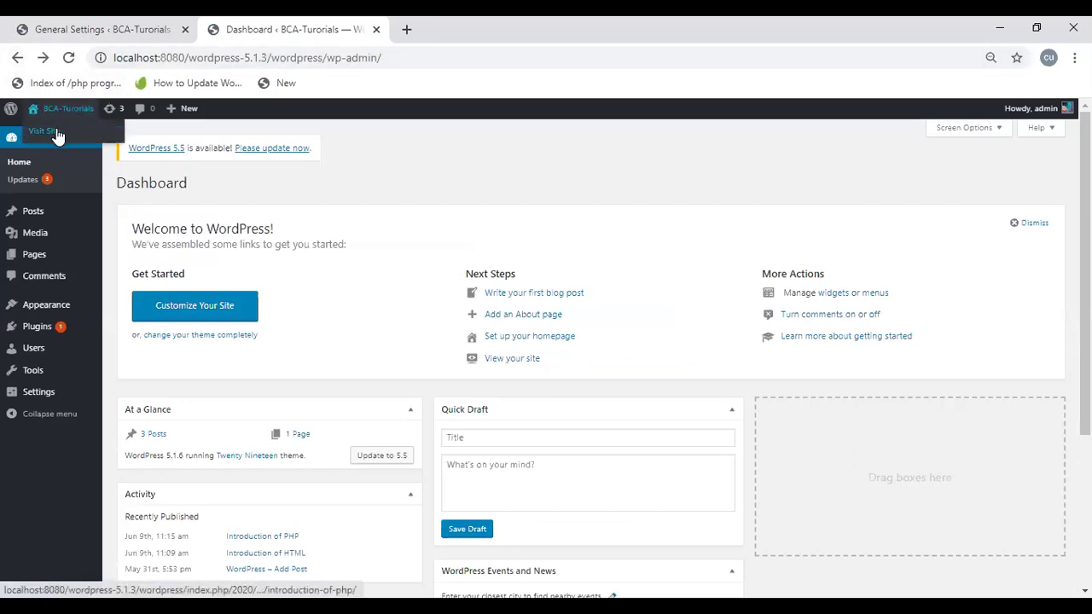
pyautogui.click(52, 132)
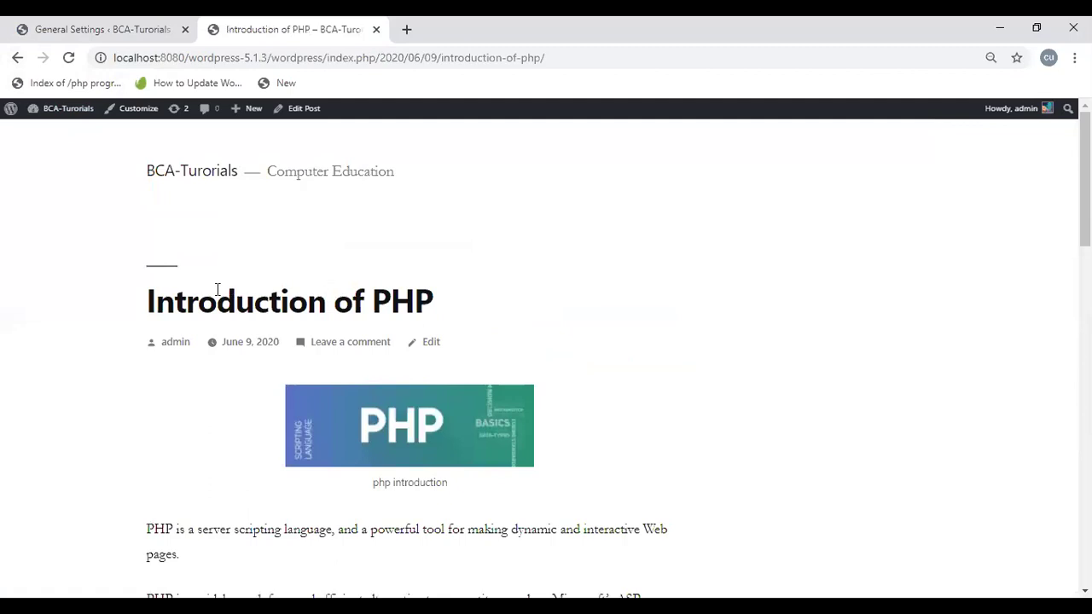
# Step: From the site home page, open the Introduction of HTML post and select its permalink
pyautogui.scroll(-15, 216, 293)
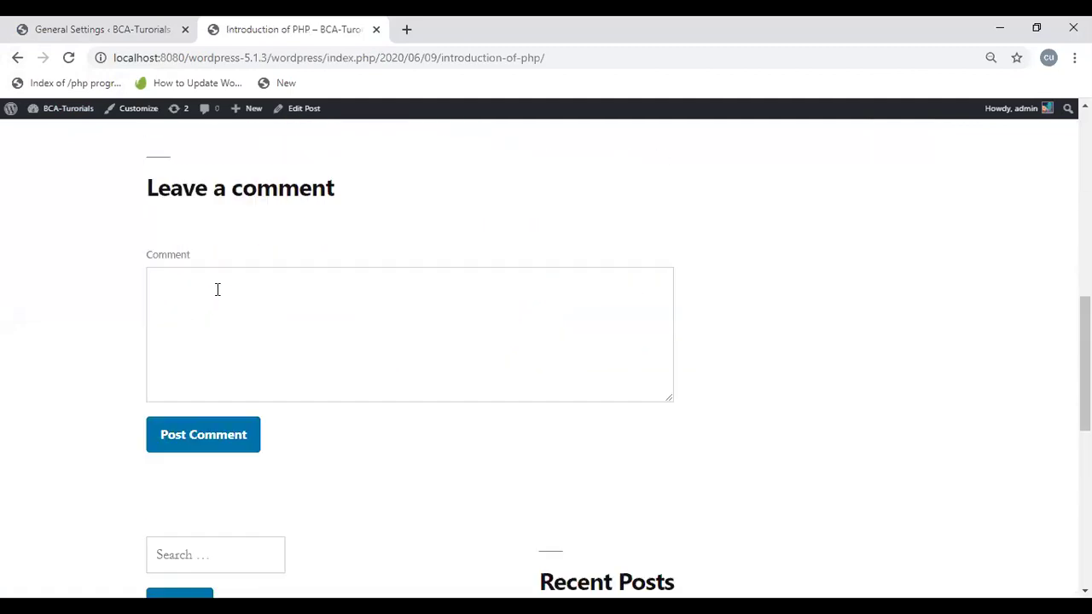
pyautogui.scroll(8, 217, 296)
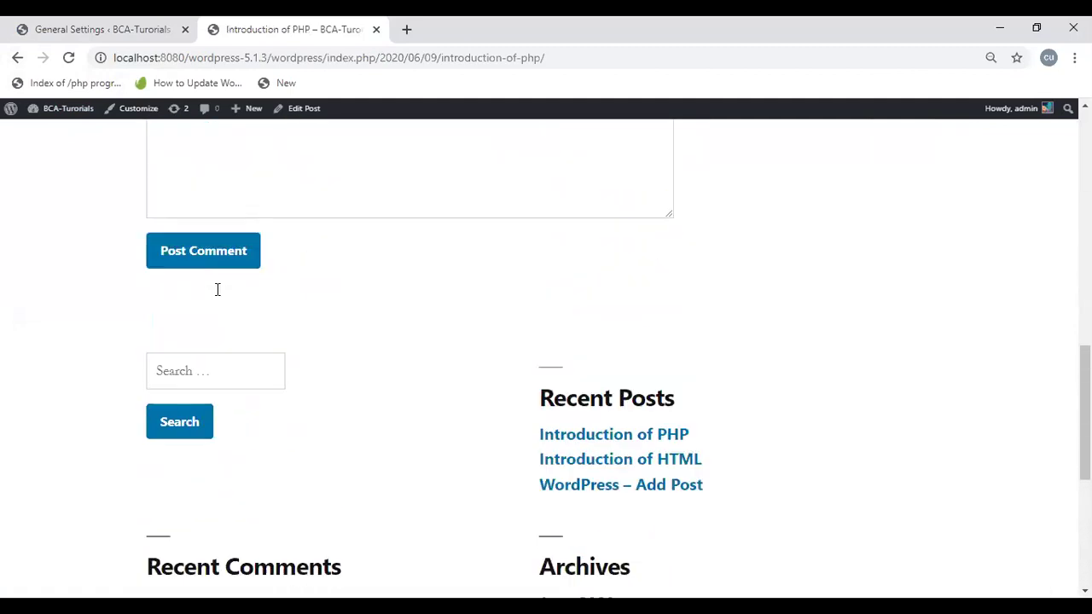
pyautogui.scroll(8, 217, 296)
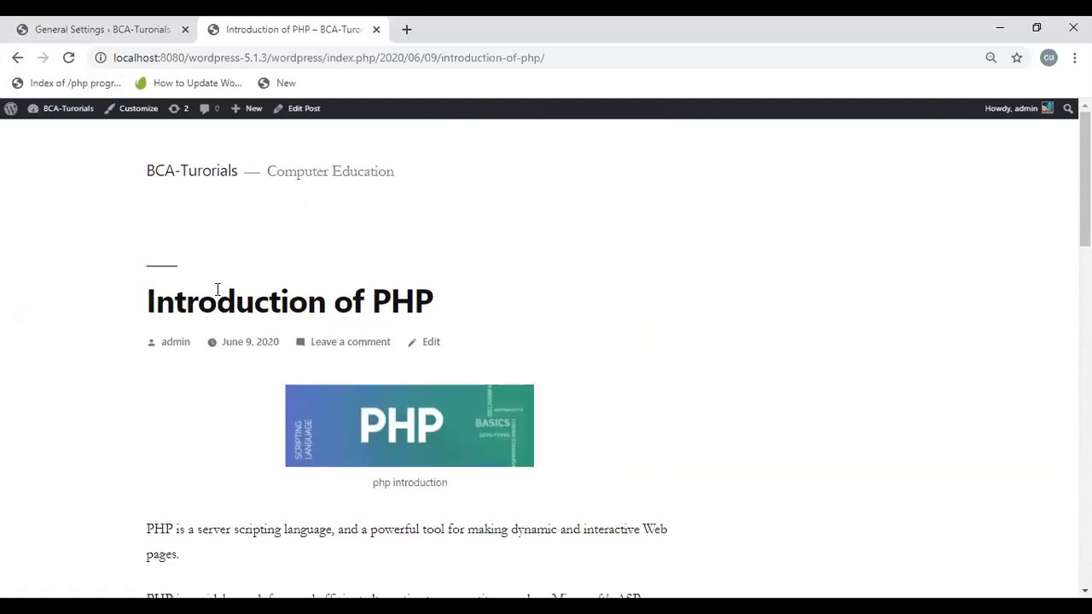
pyautogui.click(222, 182)
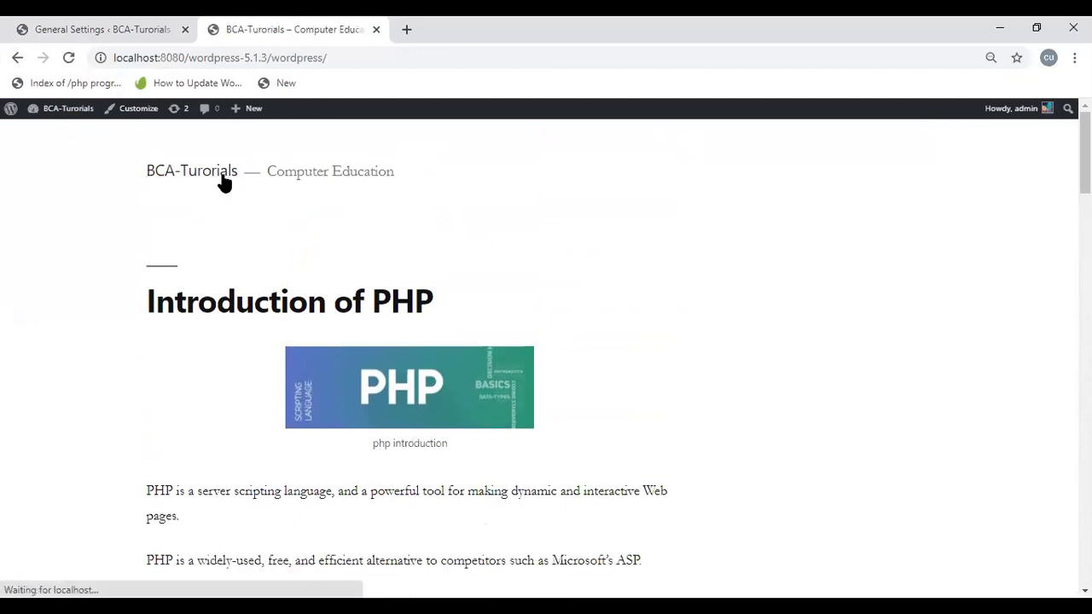
pyautogui.scroll(-1, 289, 297)
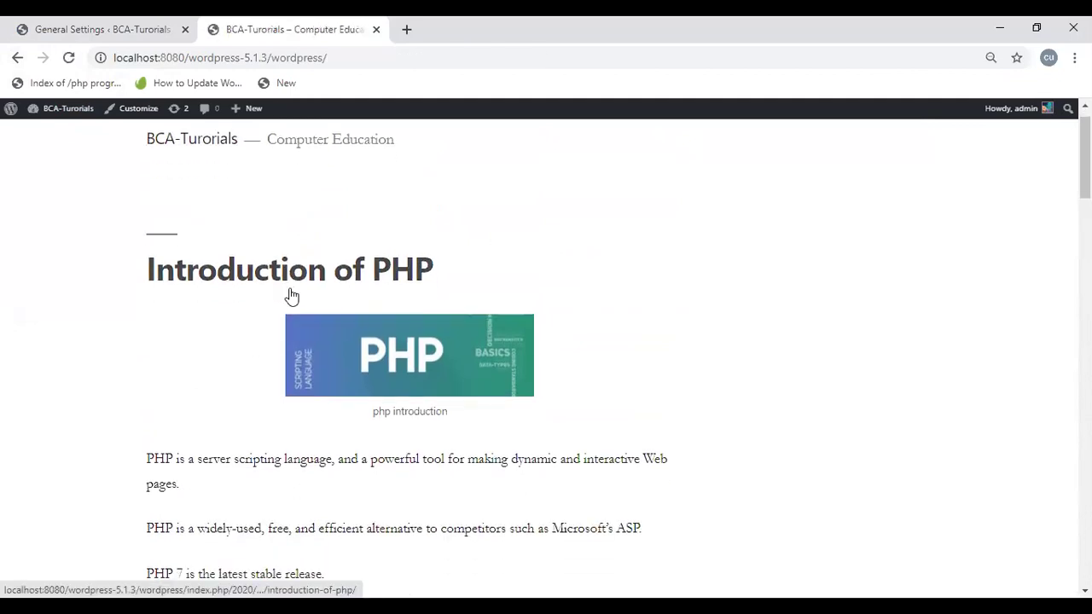
pyautogui.scroll(-15, 291, 296)
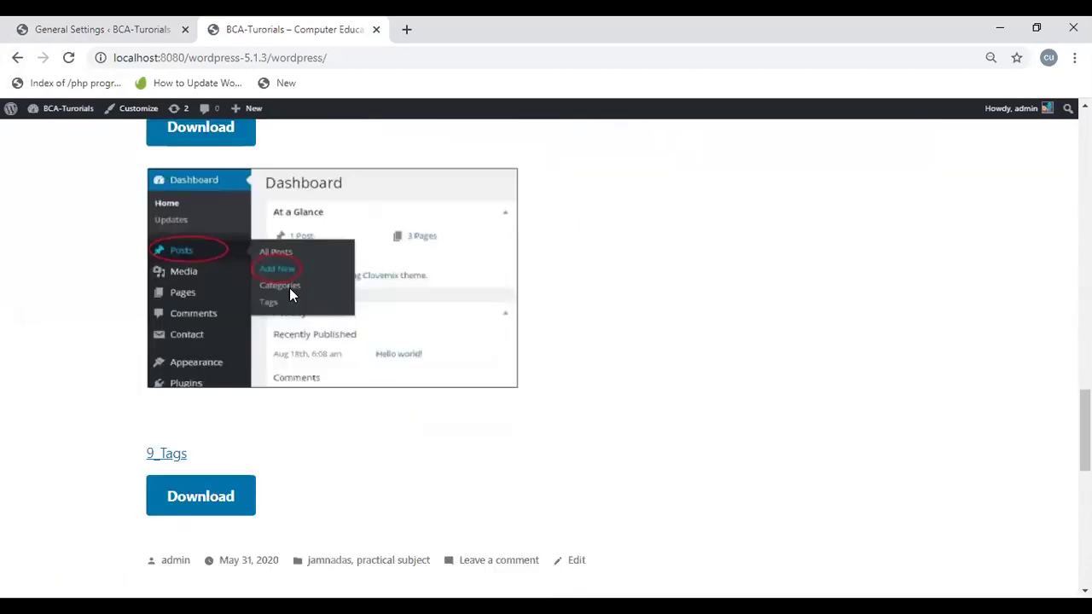
pyautogui.scroll(-10, 289, 295)
pyautogui.scroll(2, 291, 296)
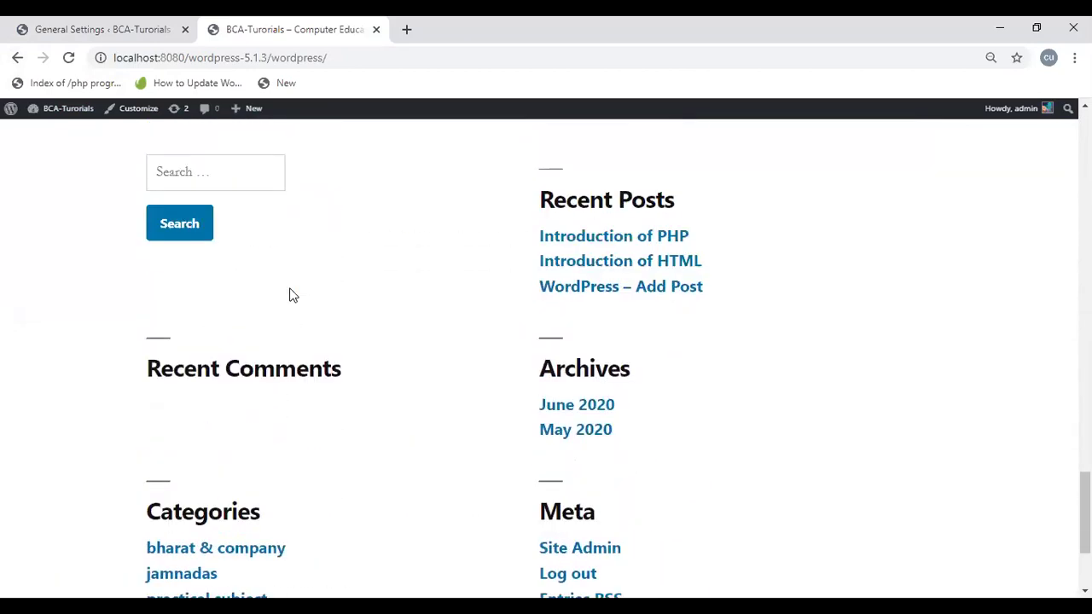
pyautogui.scroll(20, 289, 296)
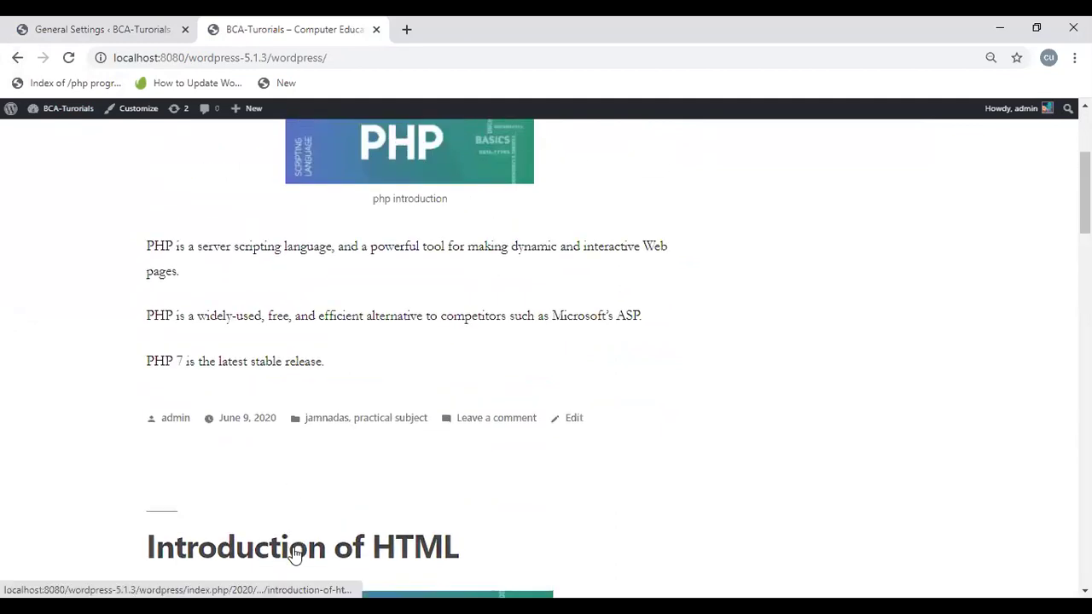
pyautogui.click(295, 554)
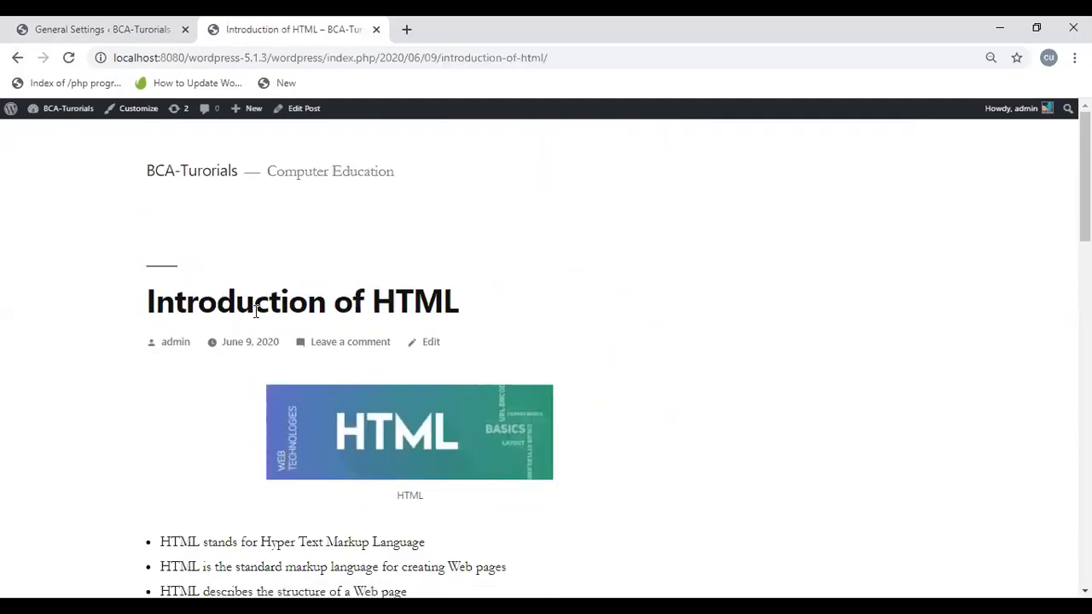
pyautogui.click(269, 56)
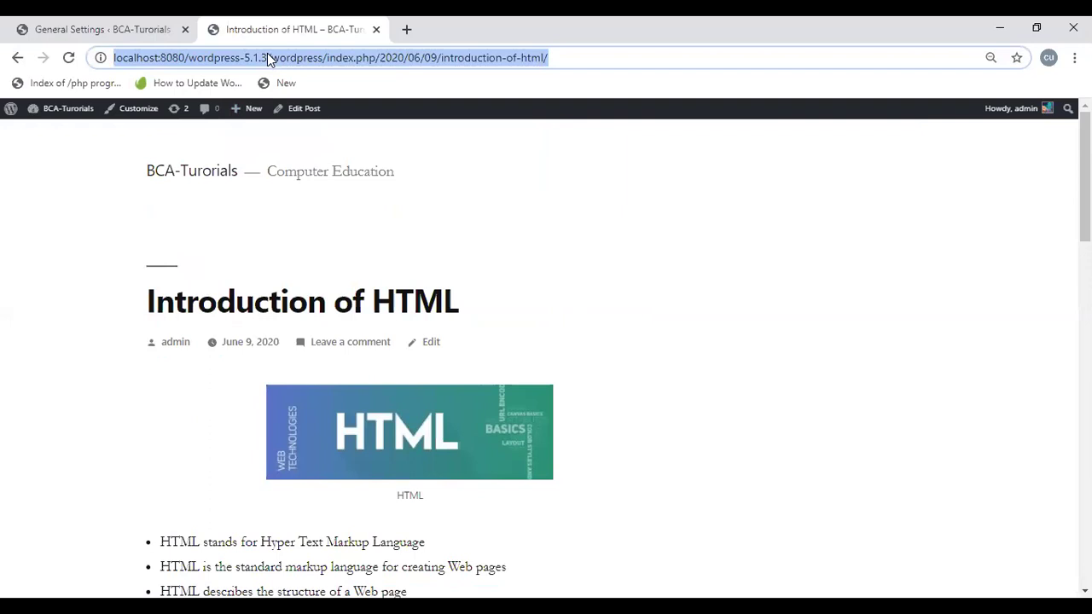
pyautogui.click(125, 29)
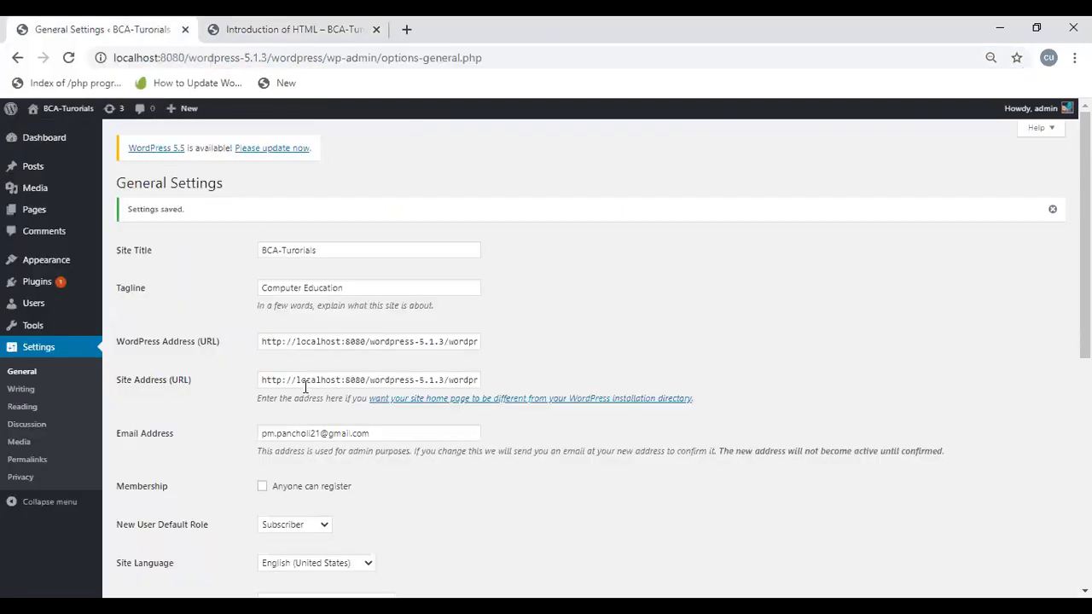
pyautogui.click(305, 384)
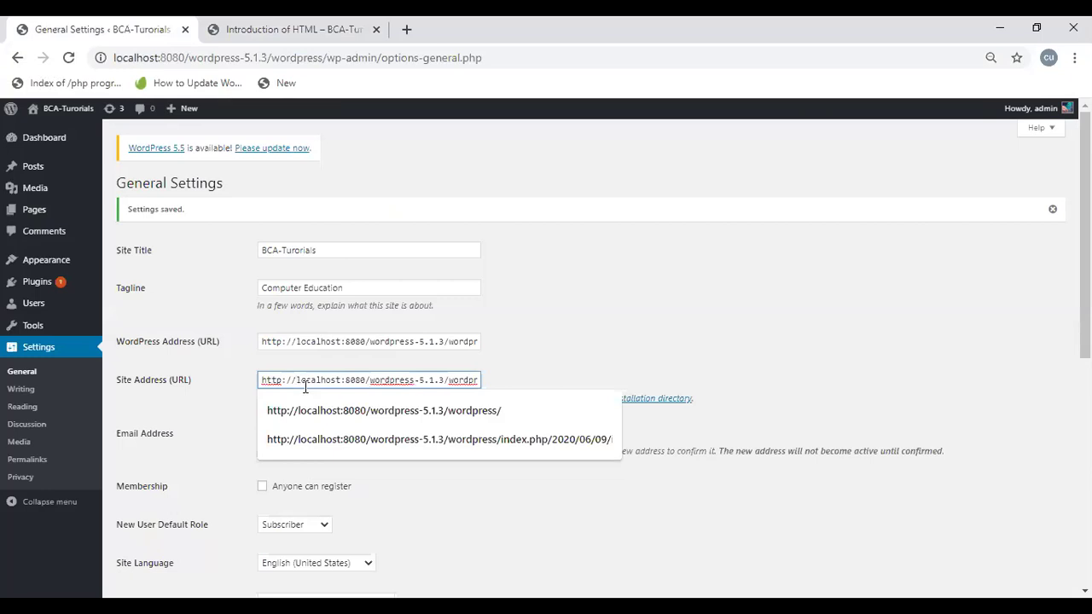
pyautogui.hotkey('shift', 'End')
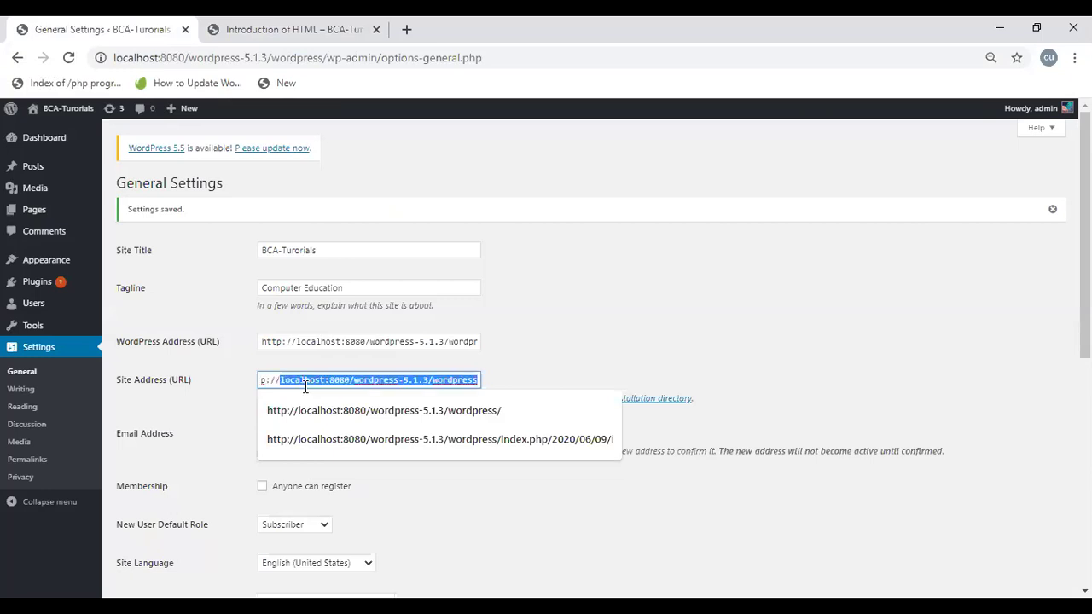
pyautogui.hotkey('ctrl', 'v')
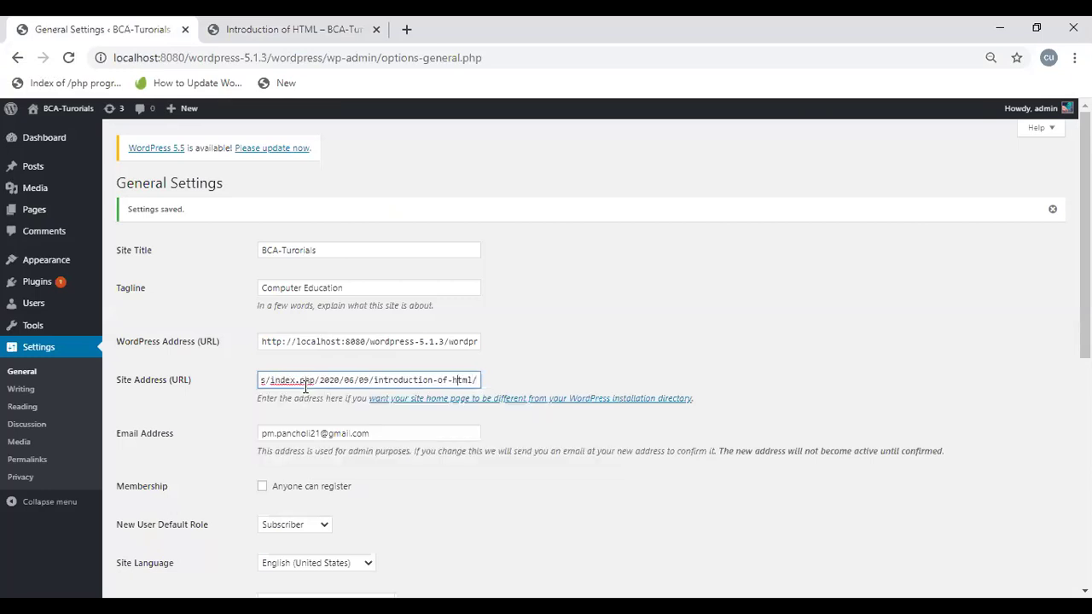
pyautogui.press('Left')
pyautogui.press('Left')
pyautogui.press('Left')
pyautogui.press('Left')
pyautogui.press('Left')
pyautogui.press('Left')
pyautogui.press('Left')
pyautogui.press('Left')
pyautogui.press('Left')
pyautogui.press('Left')
pyautogui.press('Left')
pyautogui.press('Left')
pyautogui.press('Left')
pyautogui.press('Left')
pyautogui.press('Left')
pyautogui.press('Left')
pyautogui.press('Left')
pyautogui.press('Left')
pyautogui.press('Left')
pyautogui.press('Left')
pyautogui.press('Left')
pyautogui.press('Left')
pyautogui.press('Left')
pyautogui.press('Left')
pyautogui.press('Left')
pyautogui.press('Left')
pyautogui.press('Left')
pyautogui.press('Left')
pyautogui.press('Left')
pyautogui.press('Left')
pyautogui.press('Left')
pyautogui.press('Left')
pyautogui.press('Left')
pyautogui.press('Left')
pyautogui.press('Left')
pyautogui.press('Left')
pyautogui.press('Left')
pyautogui.press('Left')
pyautogui.press('Left')
pyautogui.press('Left')
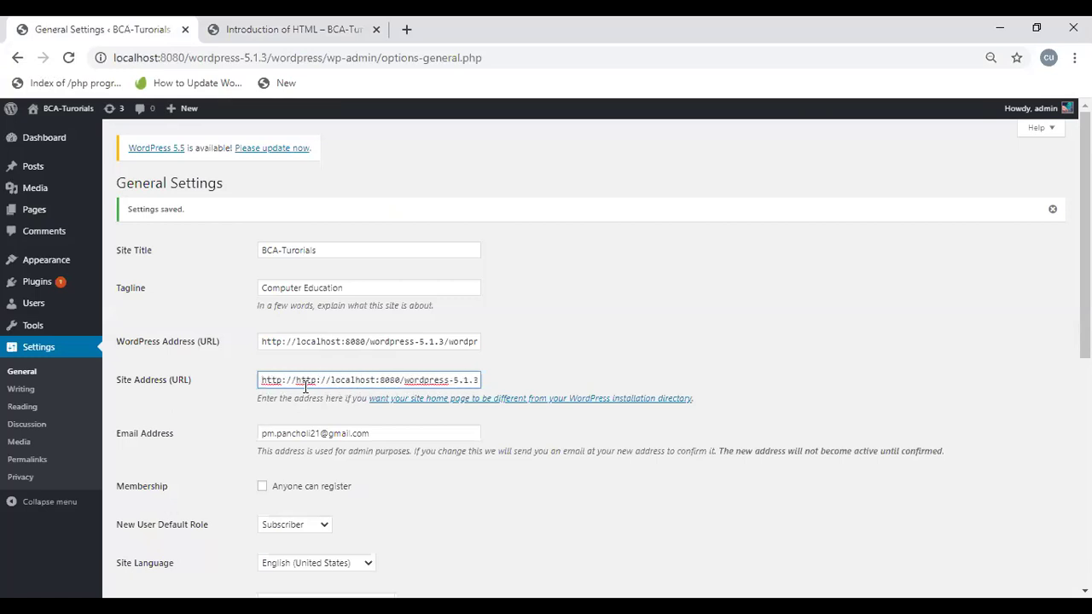
pyautogui.press('Delete')
pyautogui.press('Delete')
pyautogui.press('Delete')
pyautogui.press('Delete')
pyautogui.press('Delete')
pyautogui.press('Delete')
pyautogui.press('Delete')
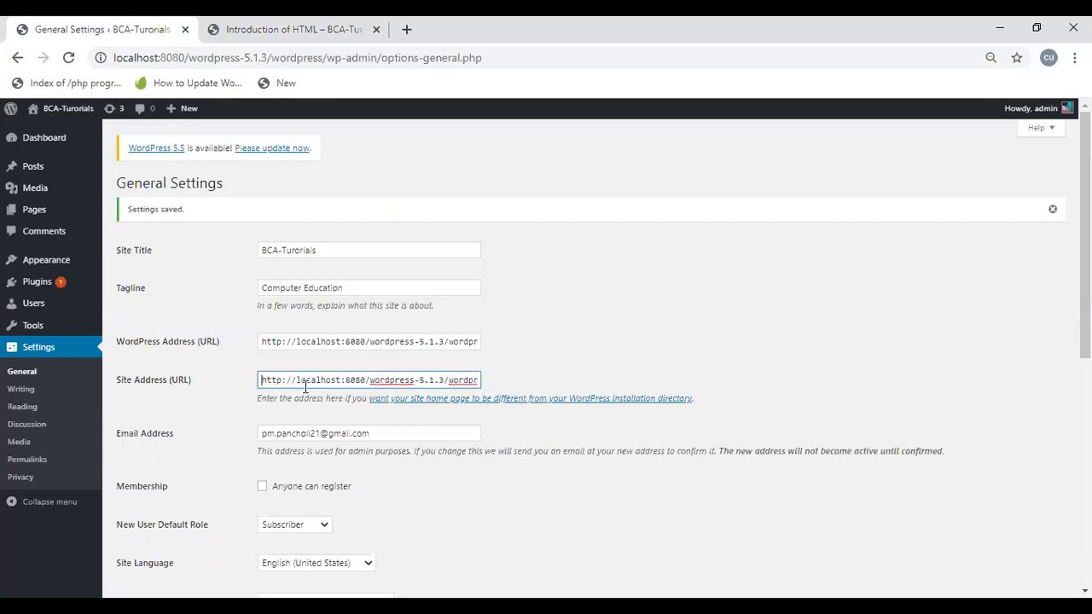
pyautogui.moveTo(1084, 237); pyautogui.dragTo(1084, 471)
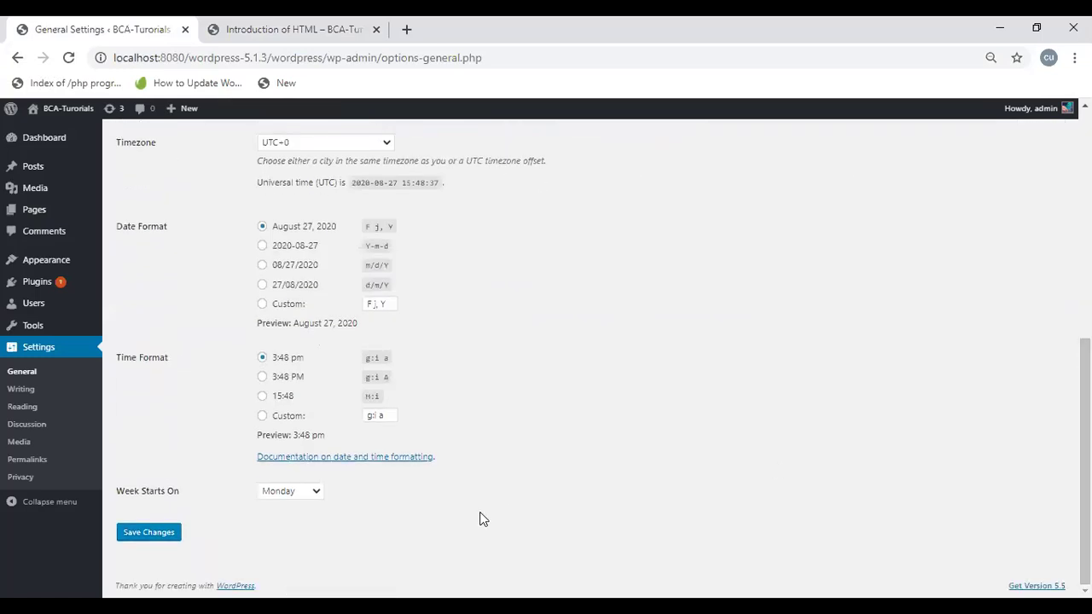
pyautogui.click(161, 538)
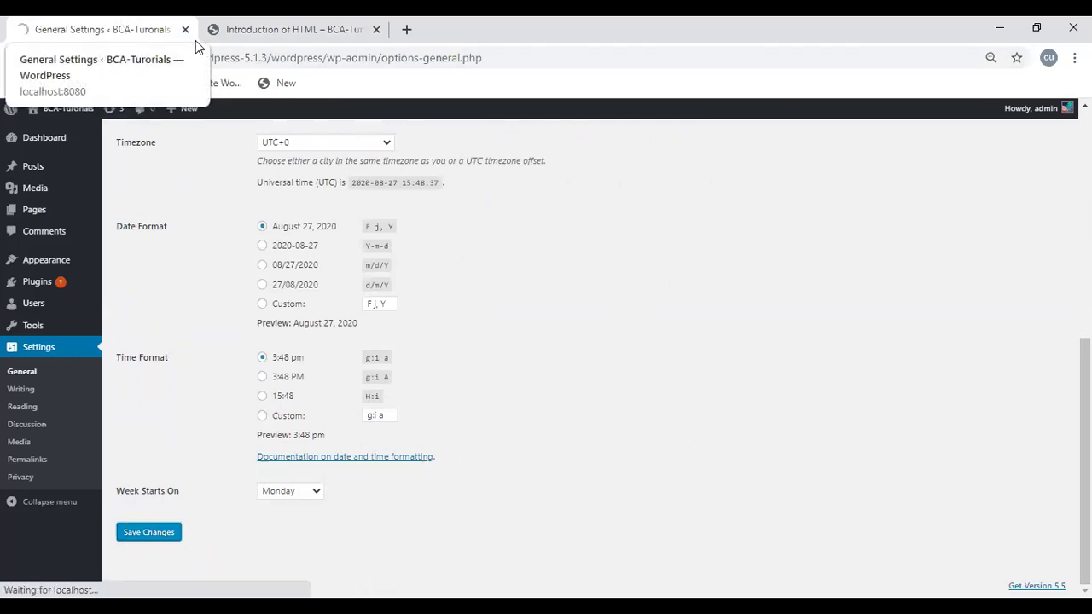
pyautogui.click(256, 29)
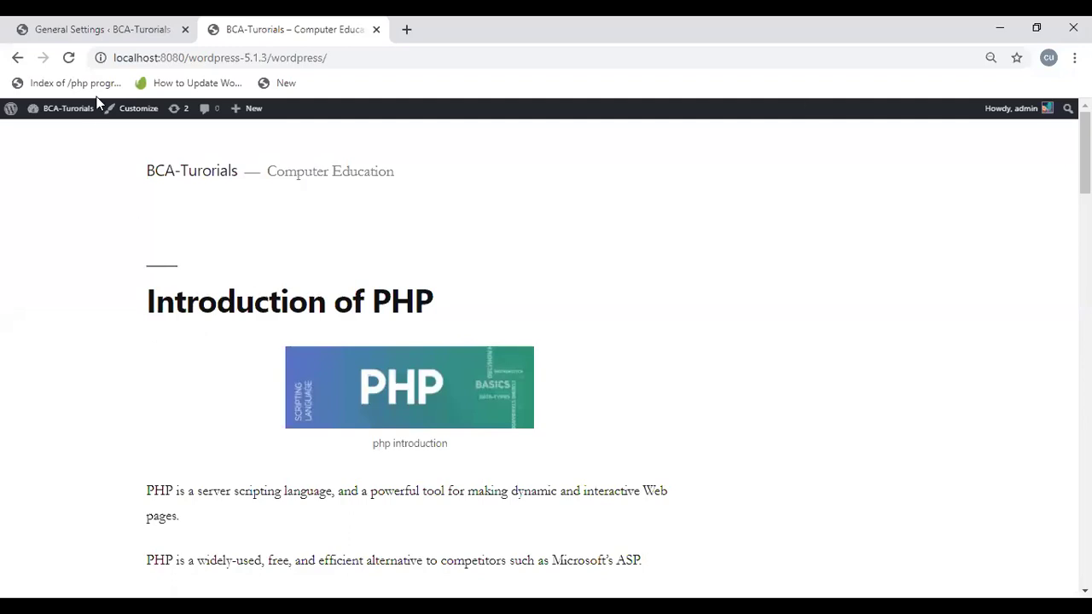
pyautogui.click(46, 32)
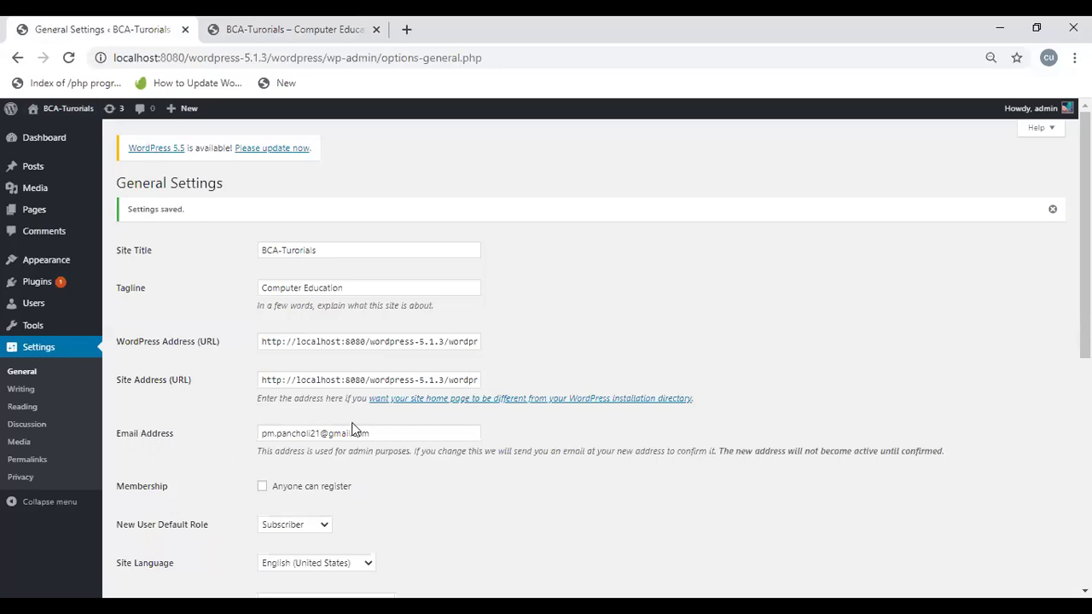
# Step: Enable Membership 'Anyone can register' and save the General Settings
pyautogui.moveTo(378, 429); pyautogui.dragTo(258, 431)
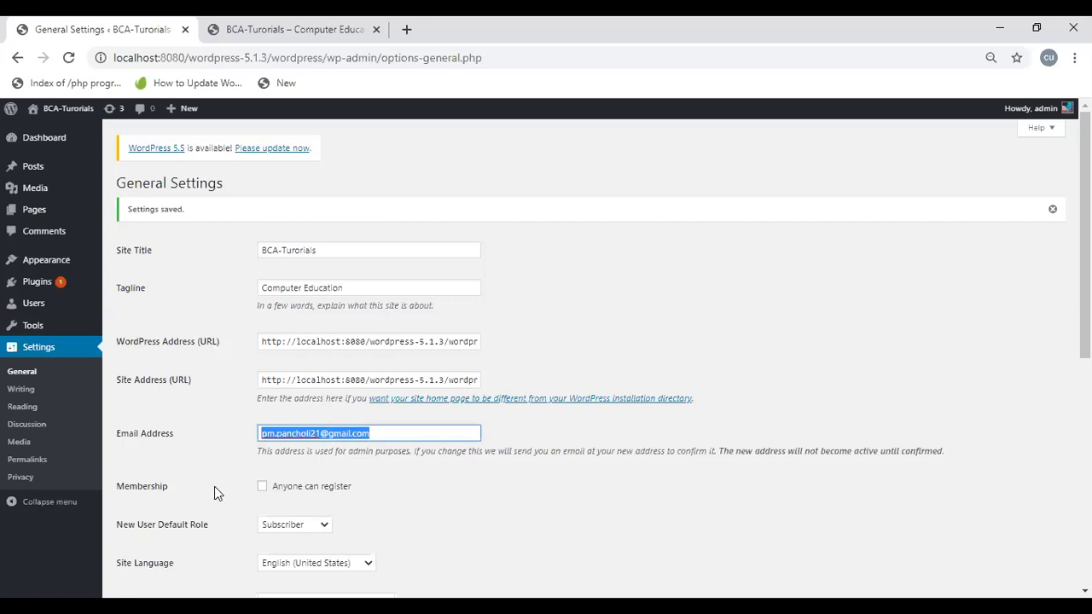
pyautogui.click(263, 488)
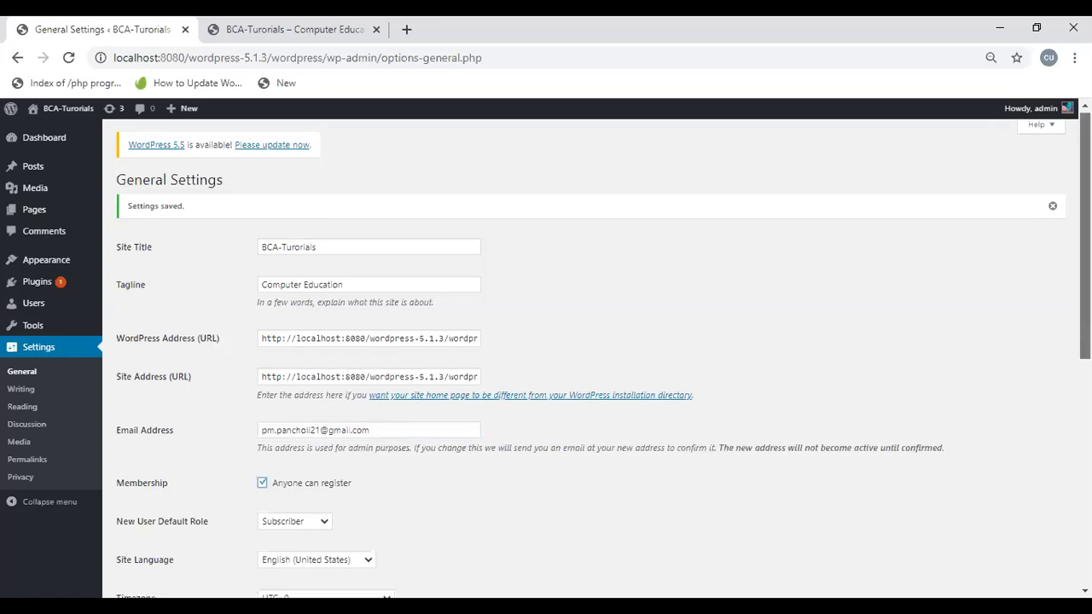
pyautogui.scroll(-5, 1061, 469)
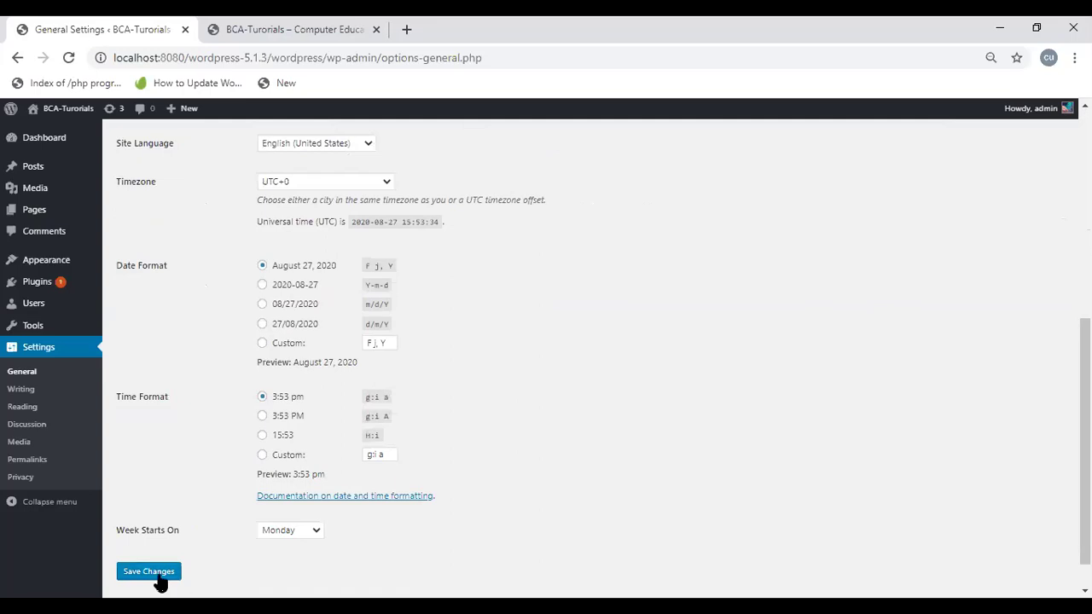
pyautogui.click(158, 580)
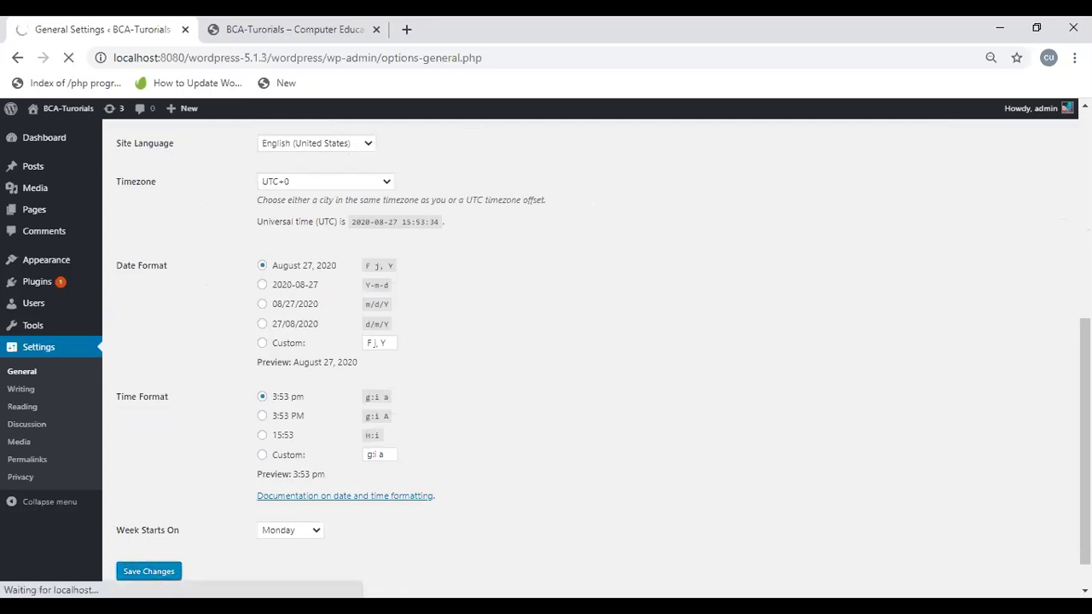
# Step: Keep Subscriber as the New User Default Role
pyautogui.scroll(3, 1084, 367)
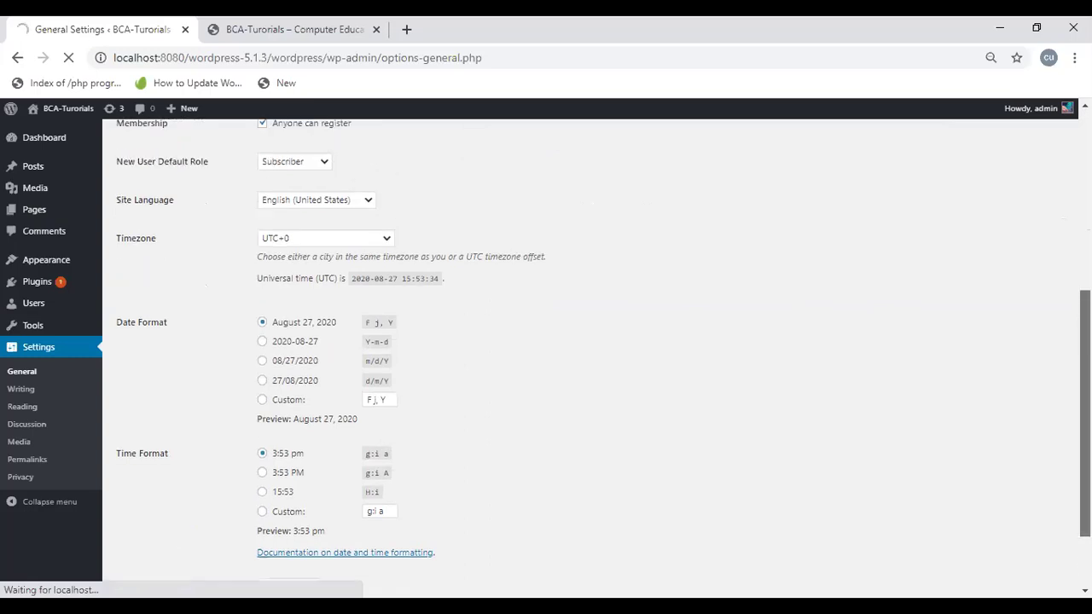
pyautogui.scroll(2, 597, 359)
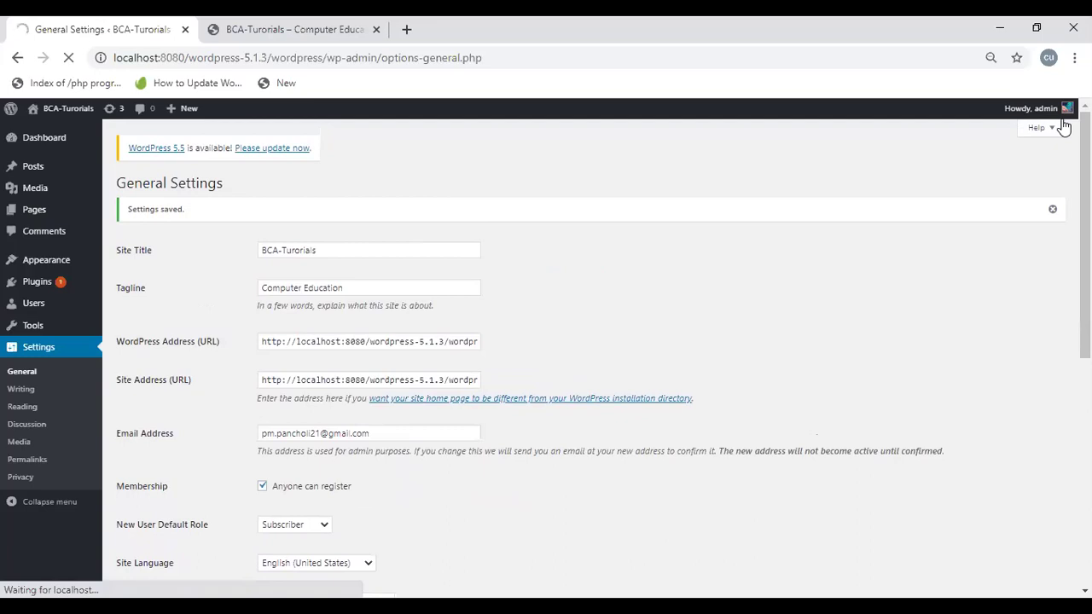
pyautogui.moveTo(1044, 113)
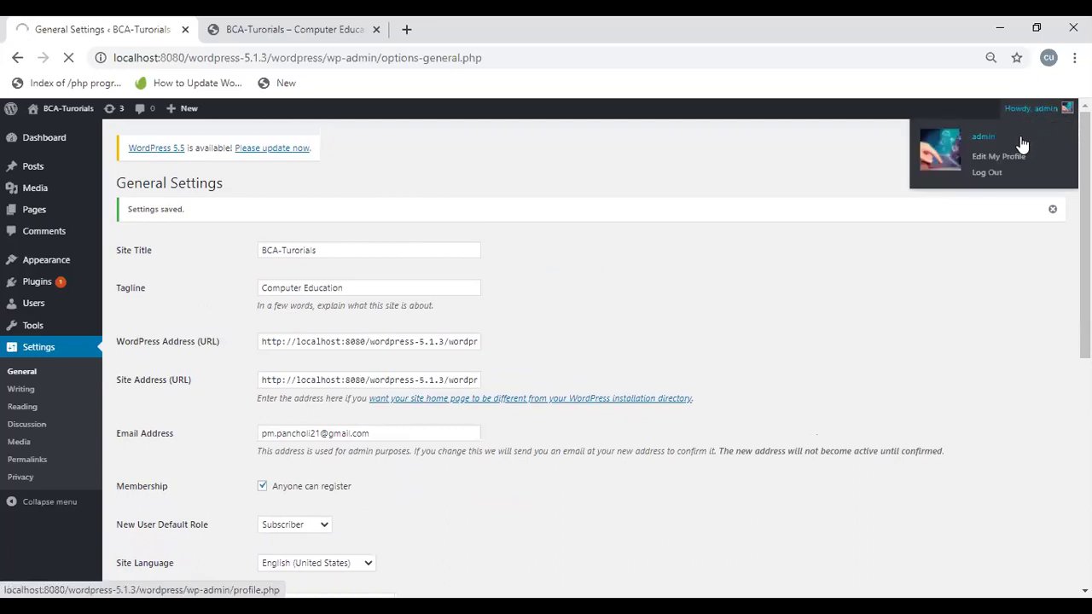
pyautogui.click(987, 173)
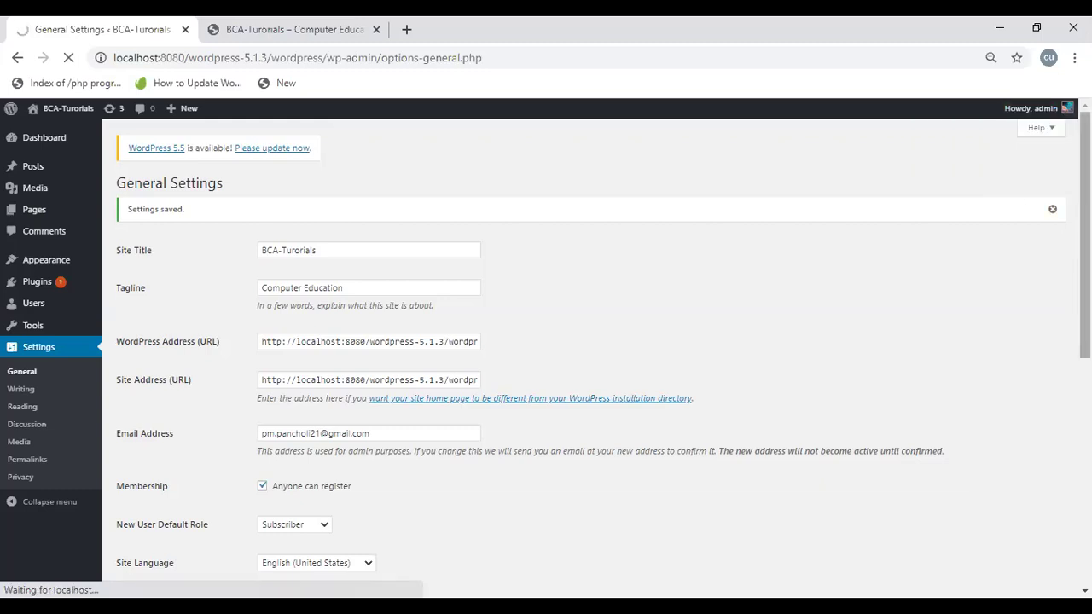
pyautogui.click(280, 526)
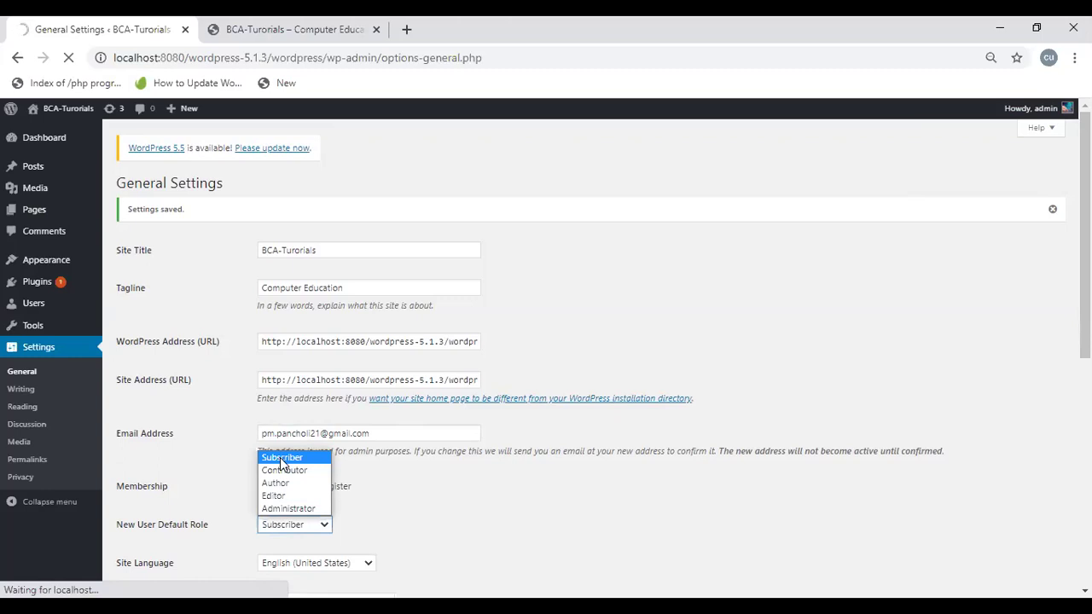
pyautogui.click(281, 458)
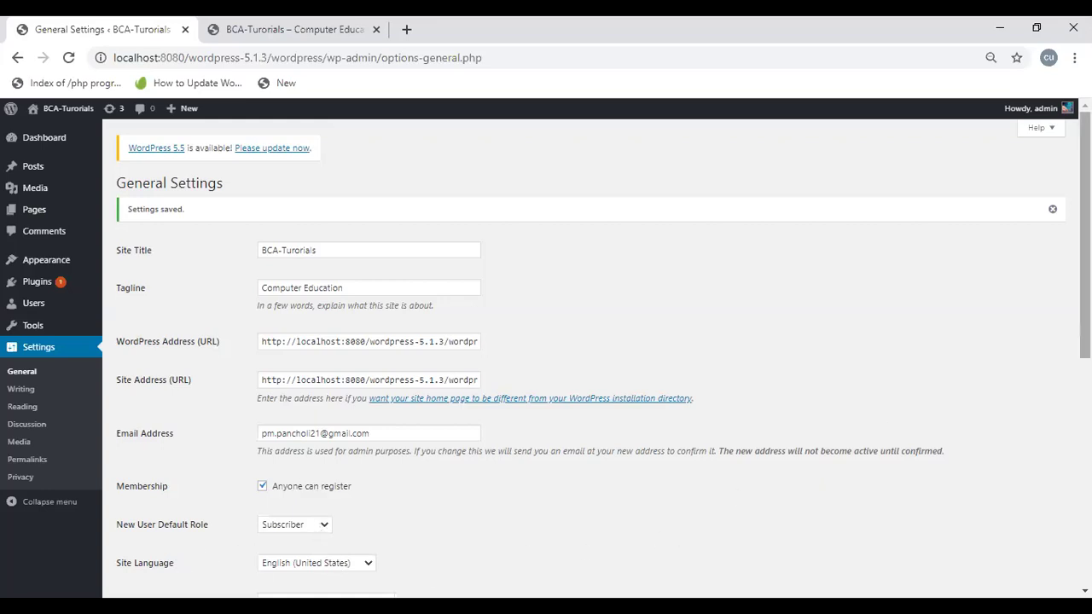
# Step: Log out of the admin account from the Howdy, admin menu
pyautogui.scroll(-1, 875, 410)
pyautogui.scroll(1, 878, 359)
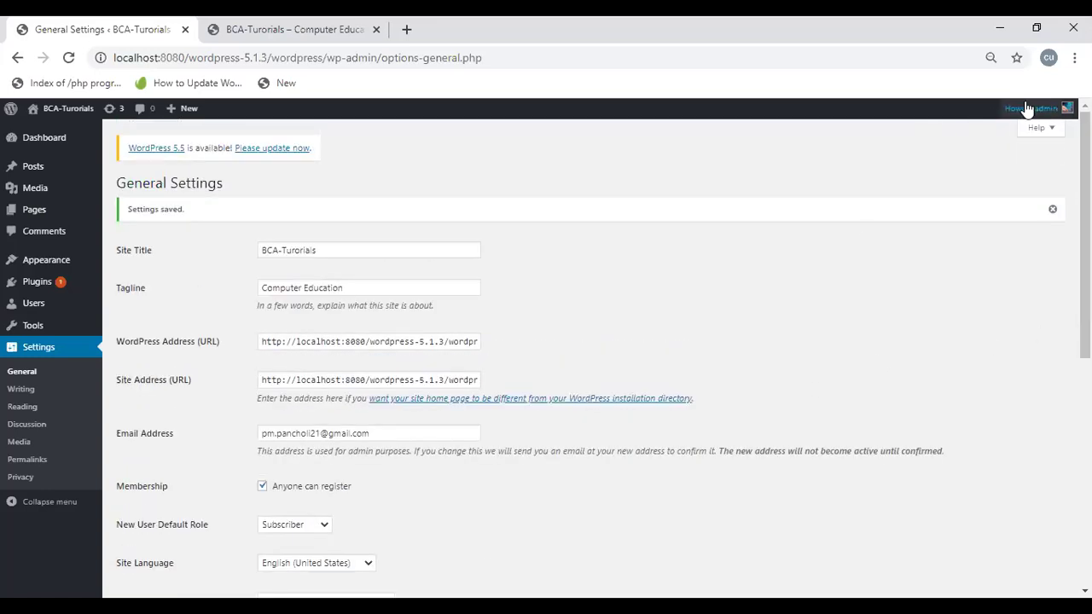
pyautogui.click(982, 176)
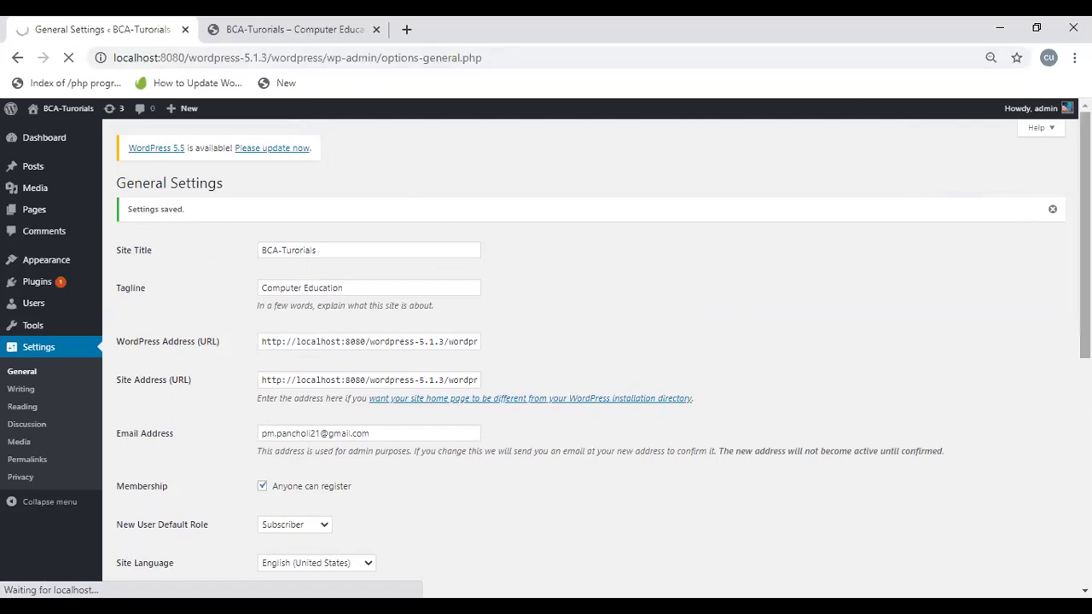
pyautogui.scroll(-3, 1086, 235)
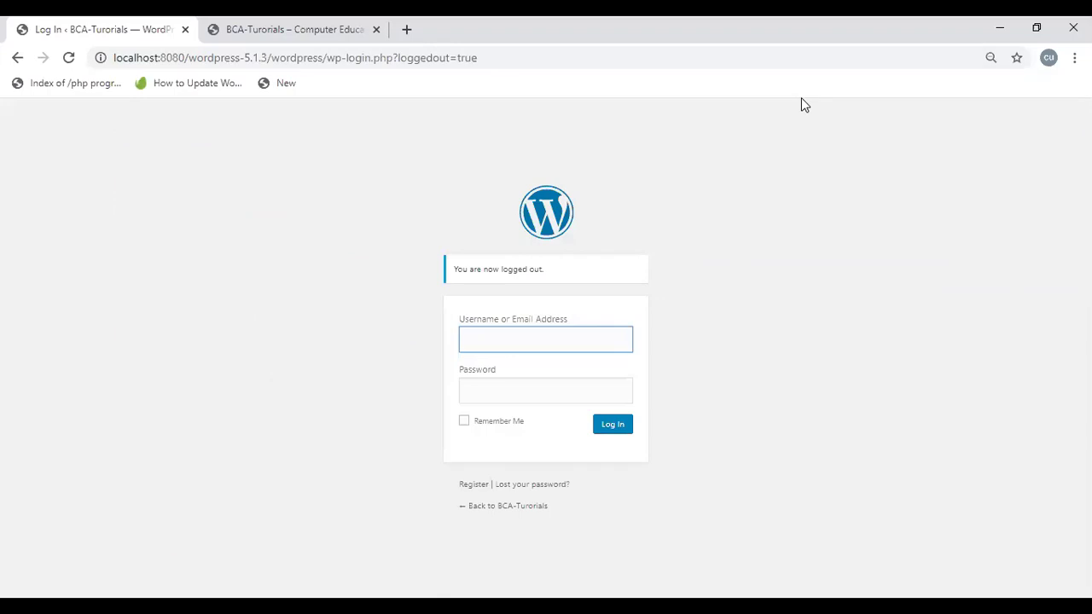
# Step: View the Register form, then log back in with the admin username and account password
pyautogui.click(475, 485)
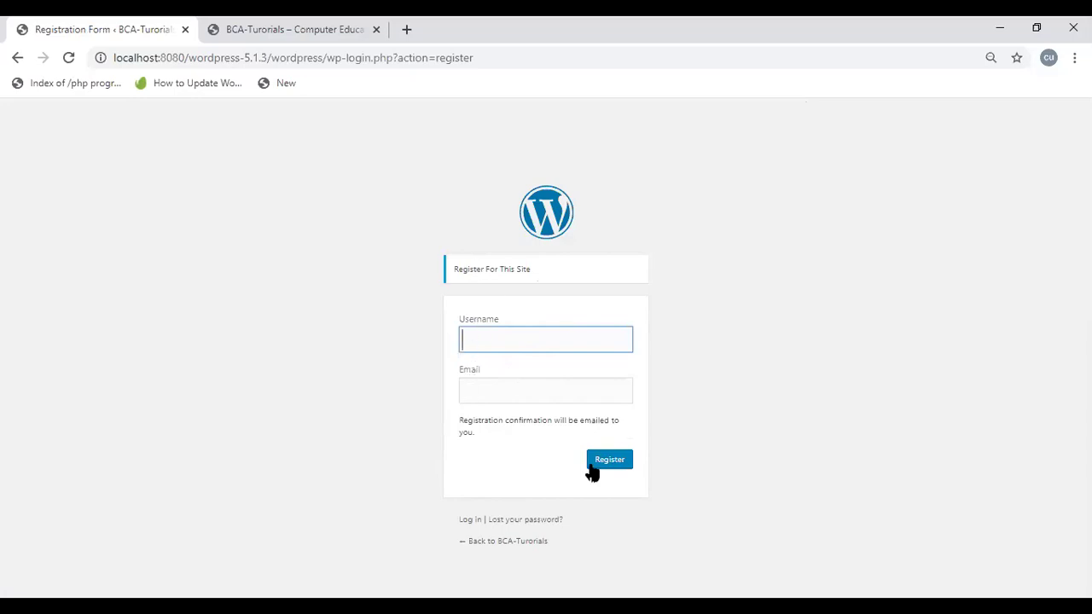
pyautogui.click(471, 522)
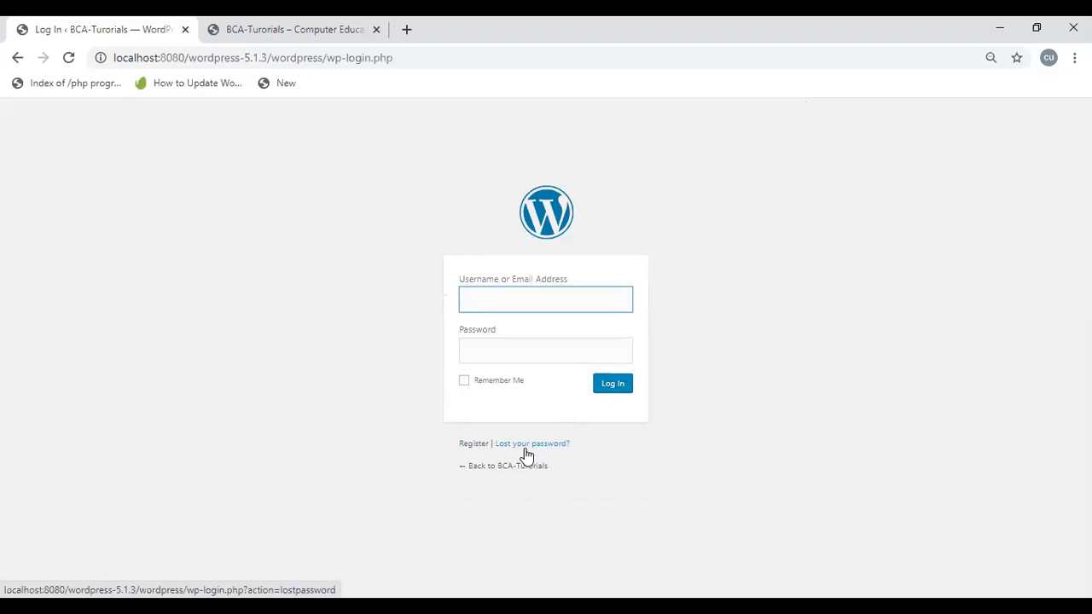
pyautogui.write('admin')
pyautogui.press('Tab')
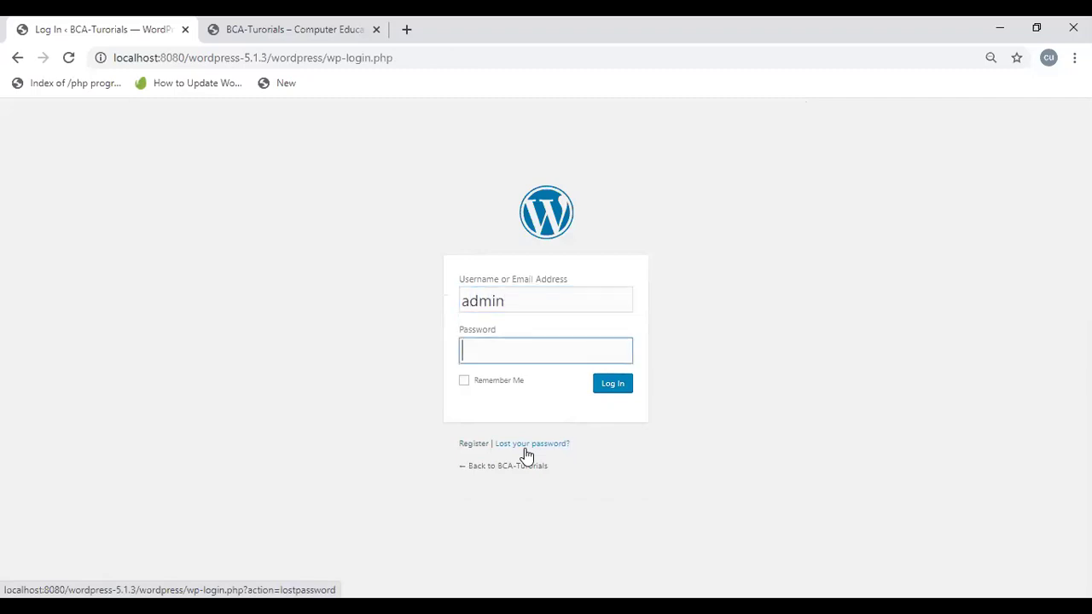
pyautogui.write('admin1234567')
pyautogui.press('Return')
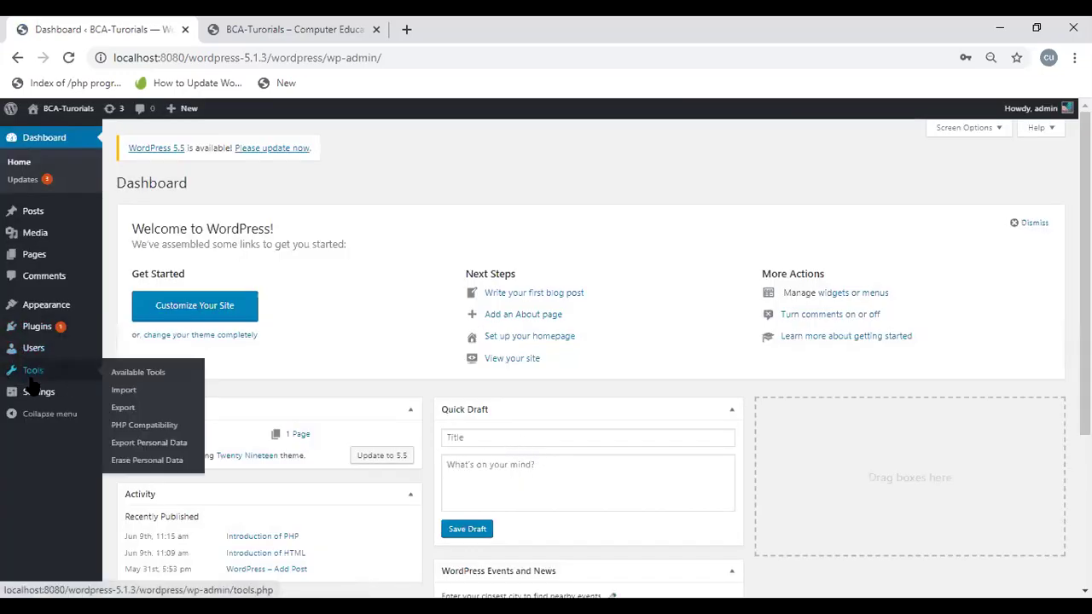
# Step: Open General Settings and check the Timezone list, leaving it at UTC+0
pyautogui.moveTo(75, 394)
pyautogui.click(125, 396)
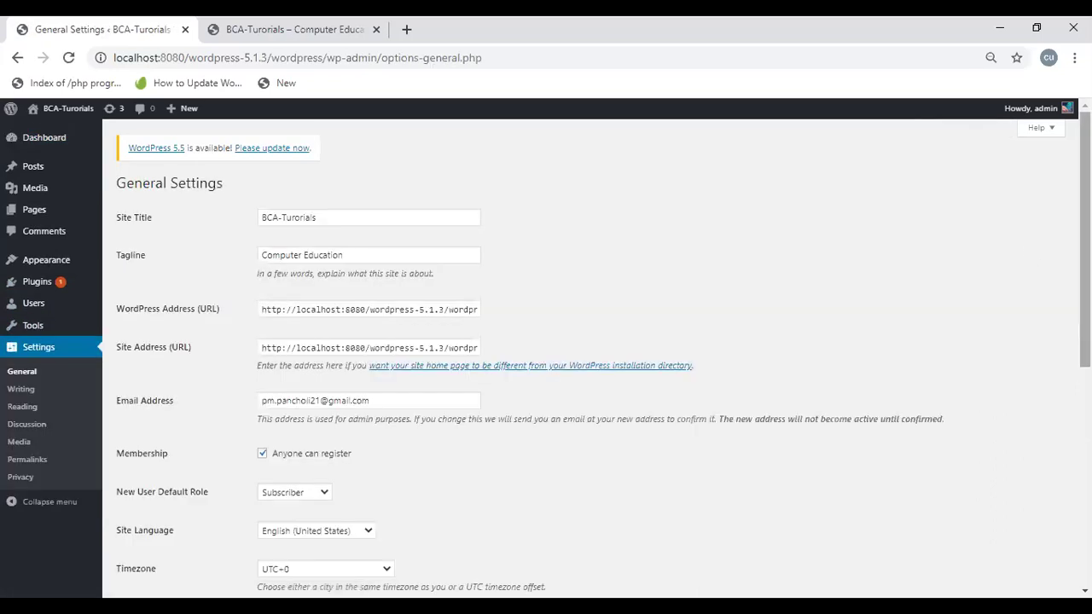
pyautogui.moveTo(1085, 239); pyautogui.dragTo(1085, 375)
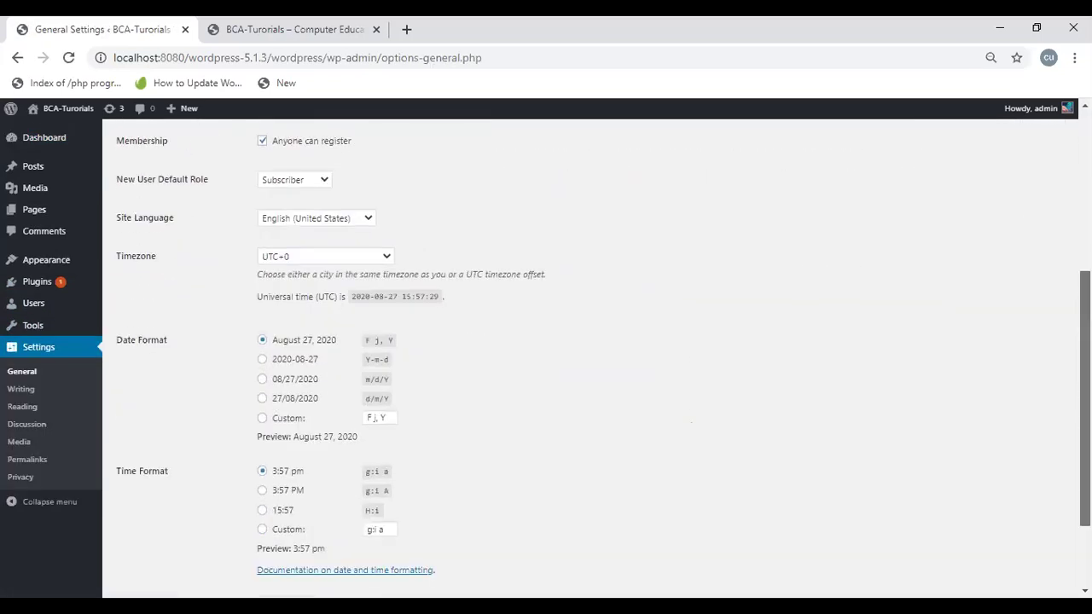
pyautogui.scroll(1, 568, 356)
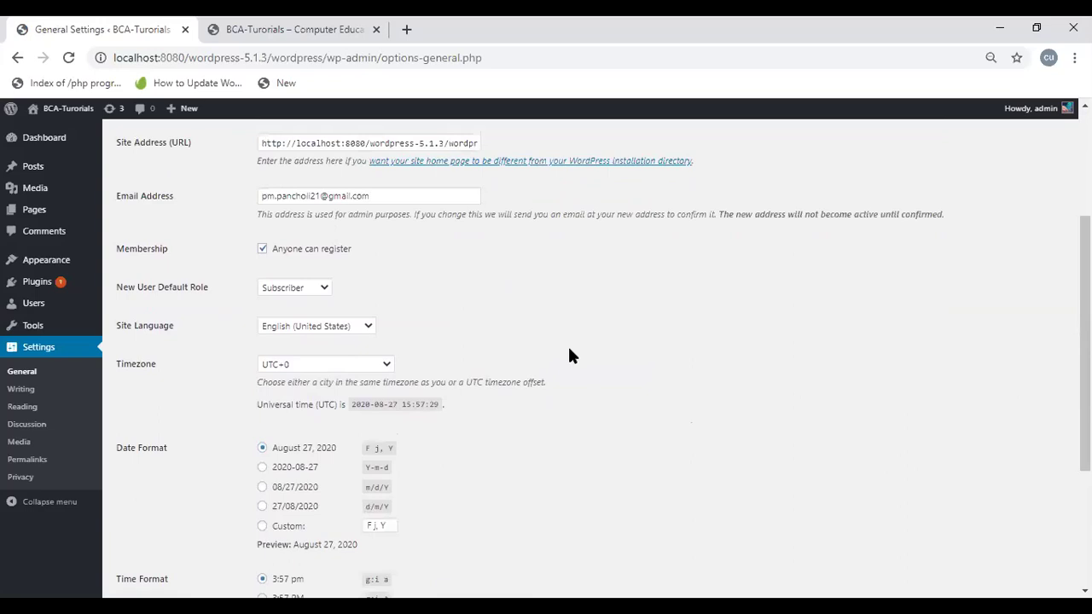
pyautogui.click(360, 368)
pyautogui.moveTo(388, 324); pyautogui.dragTo(384, 295)
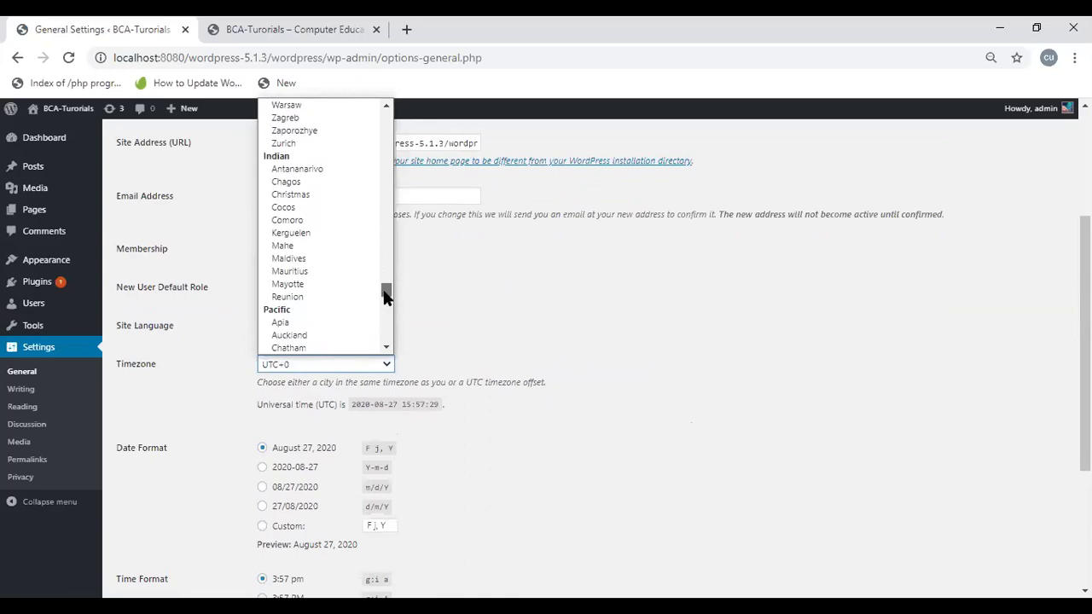
pyautogui.click(539, 334)
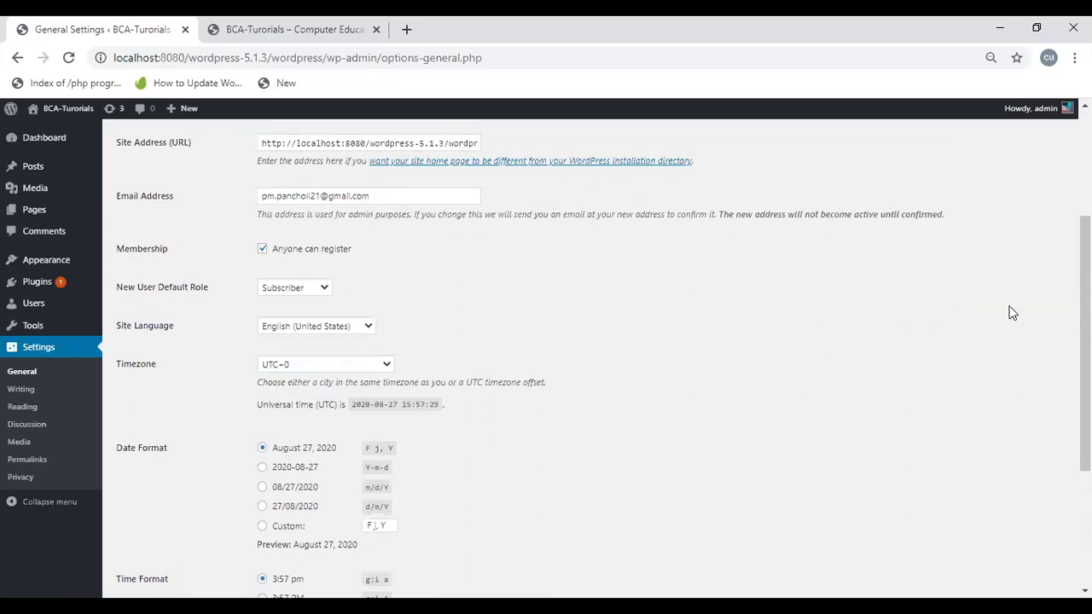
# Step: Review the g:i a time format codes and open the Week Starts On choices
pyautogui.scroll(-1, 597, 358)
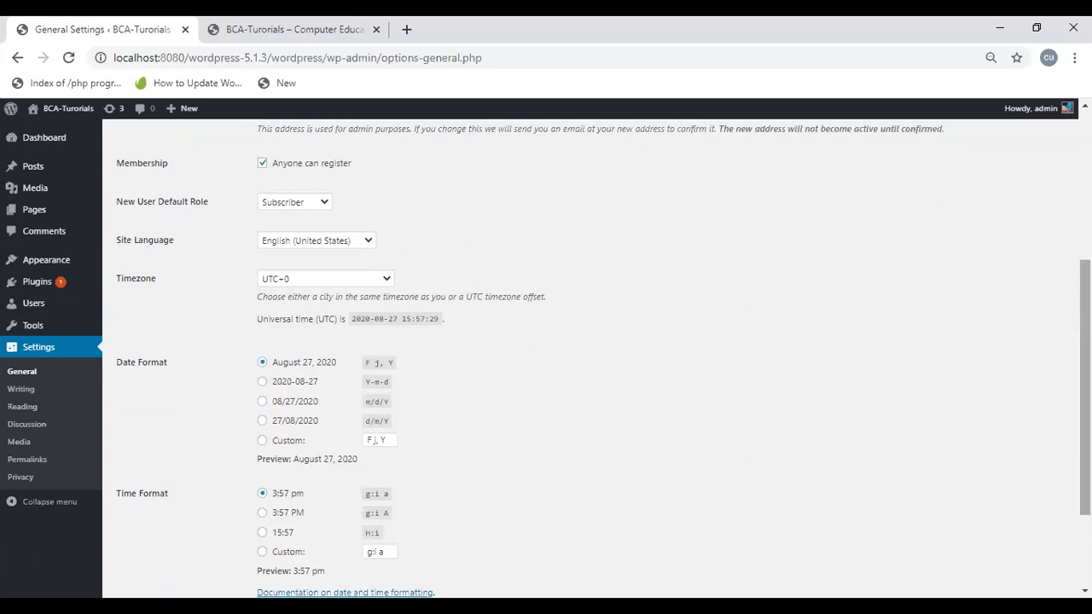
pyautogui.scroll(-3, 1086, 384)
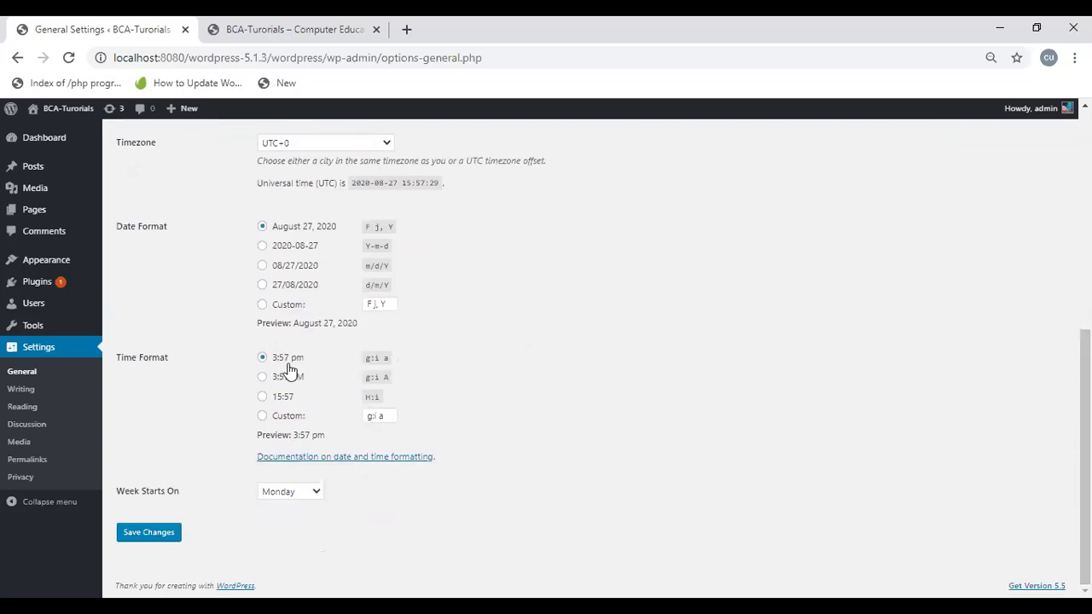
pyautogui.moveTo(294, 383); pyautogui.dragTo(510, 404)
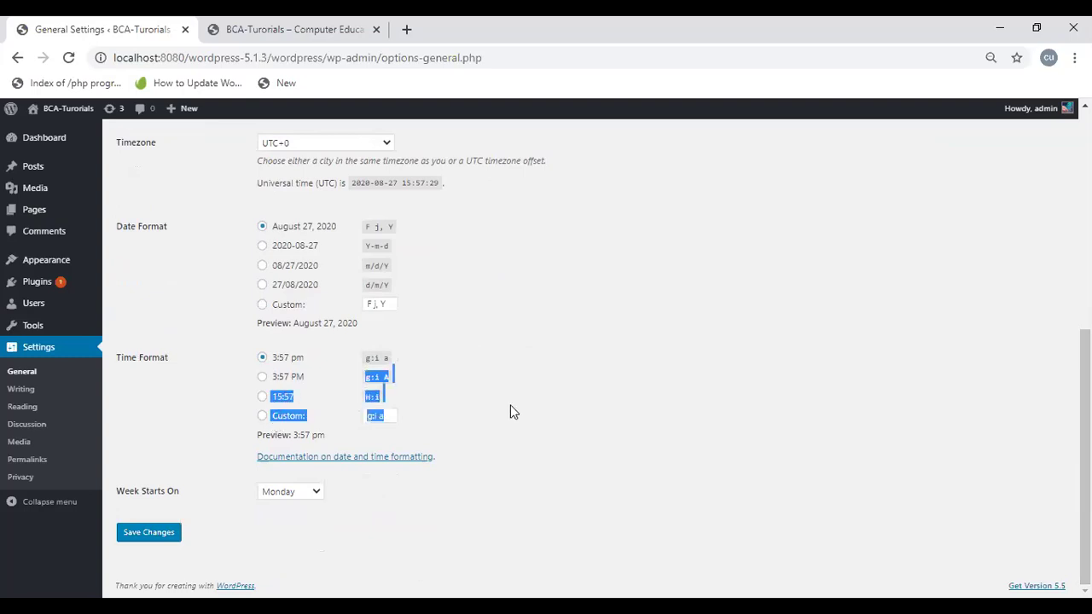
pyautogui.click(510, 404)
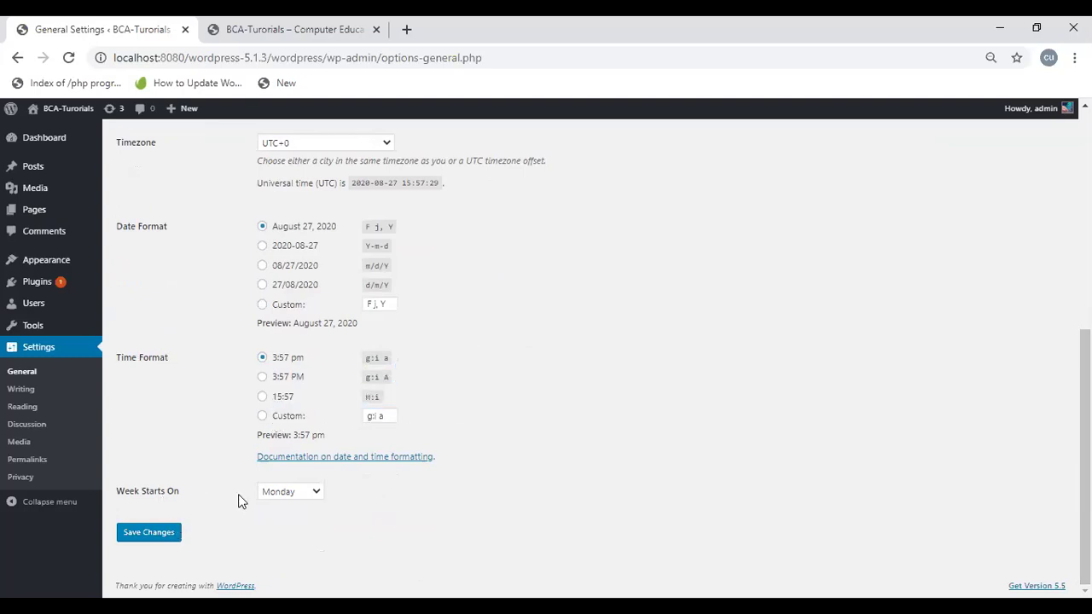
pyautogui.click(273, 493)
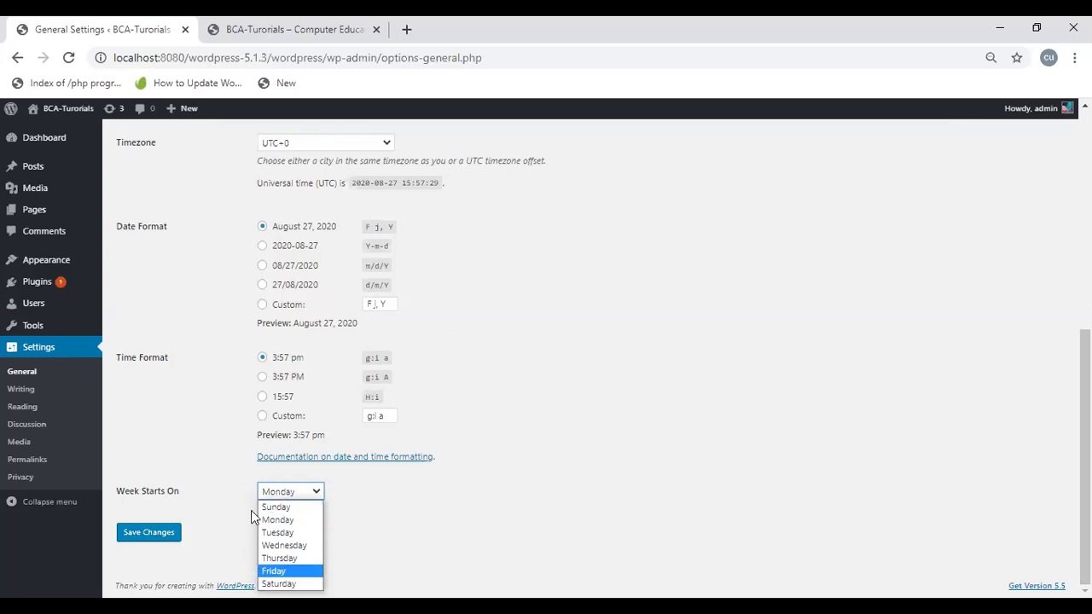
# Step: Leave the week starting on Monday and go to Settings > Writing
pyautogui.click(510, 261)
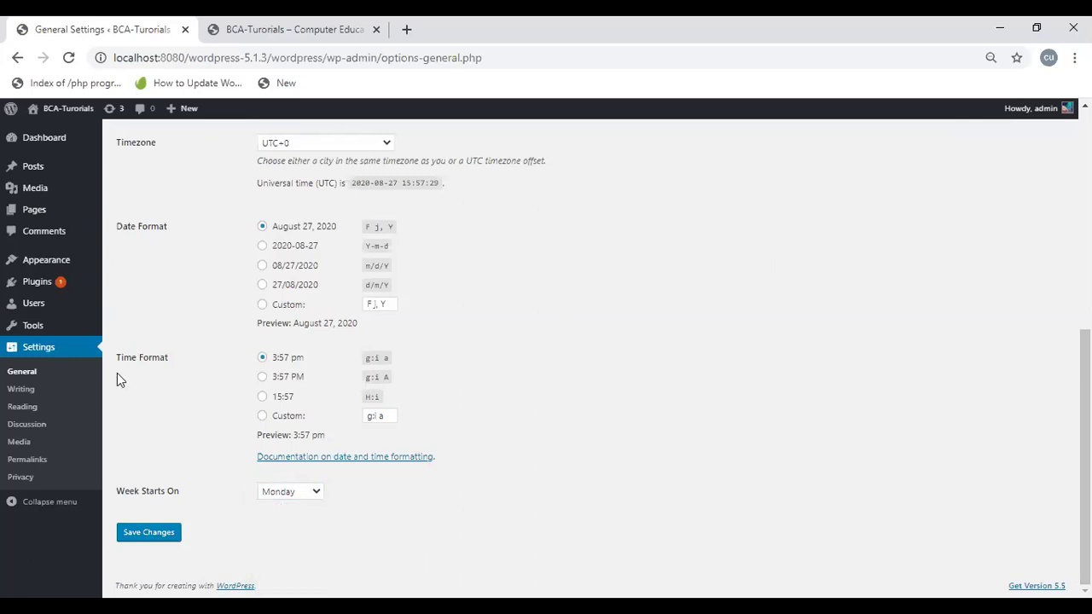
pyautogui.click(20, 391)
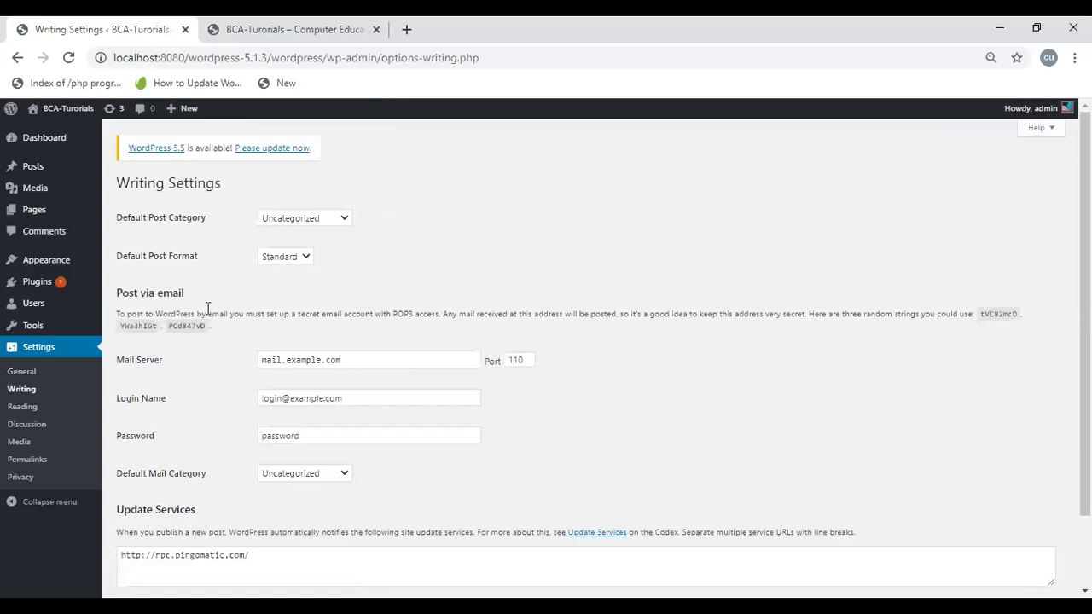
# Step: Set Default Post Category to jamnadas instead of bharat & company, then check the post formats
pyautogui.click(299, 224)
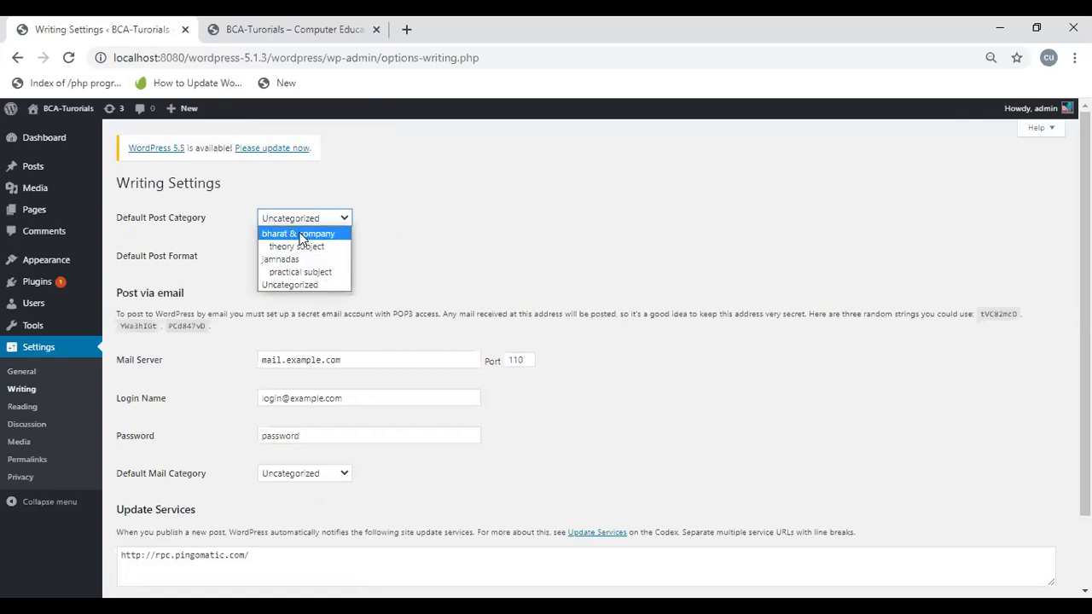
pyautogui.click(302, 234)
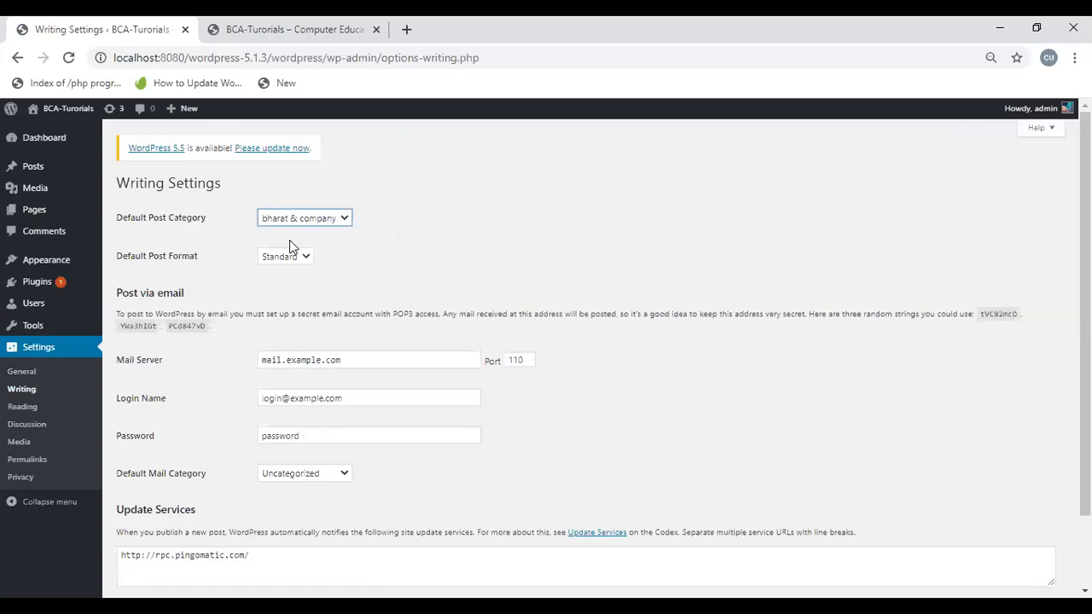
pyautogui.click(296, 224)
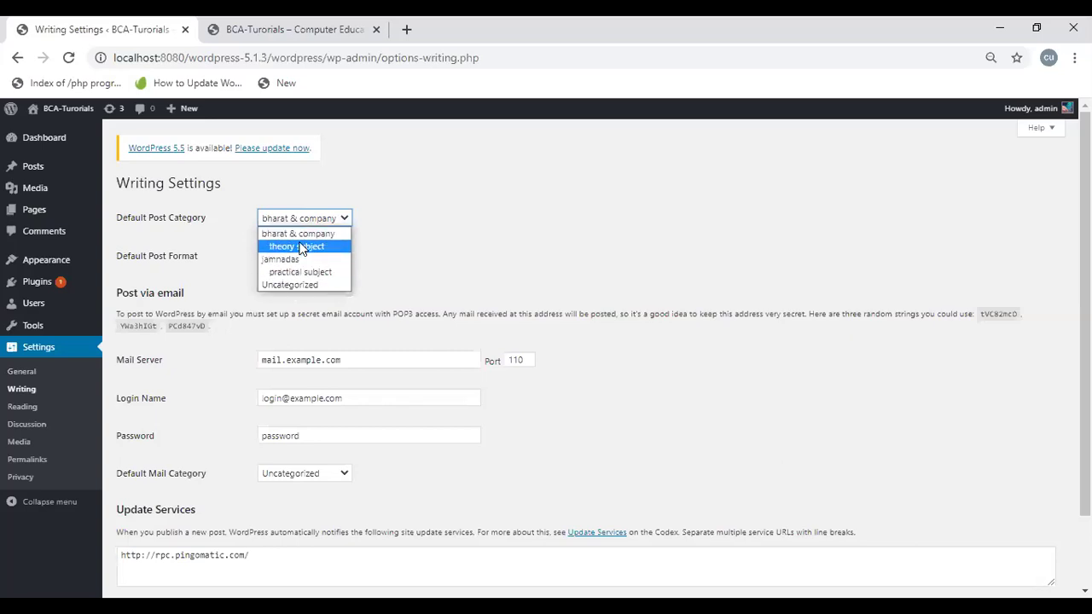
pyautogui.click(295, 260)
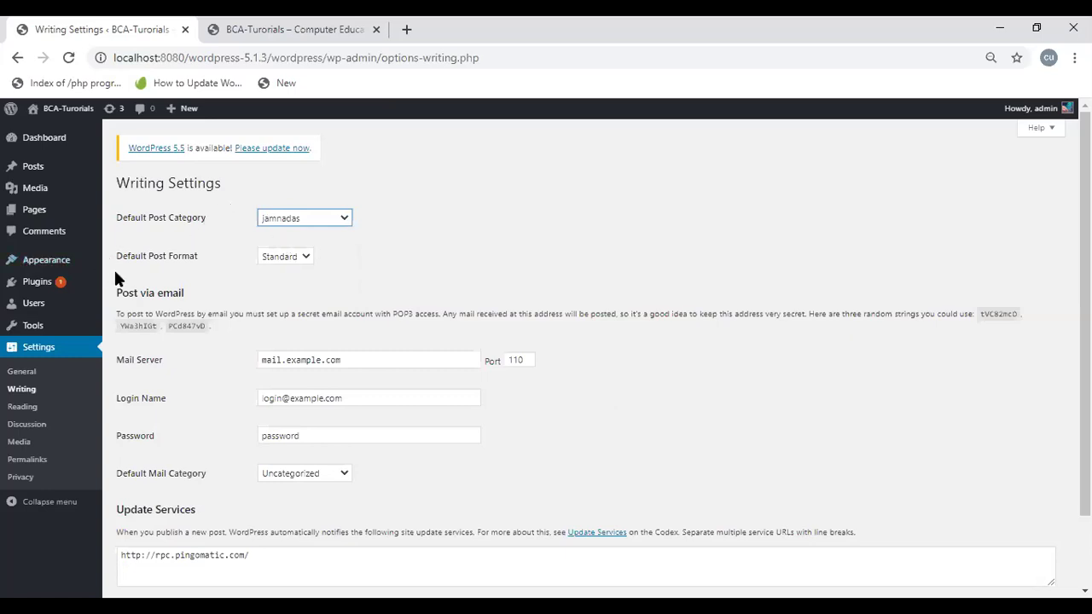
pyautogui.click(285, 257)
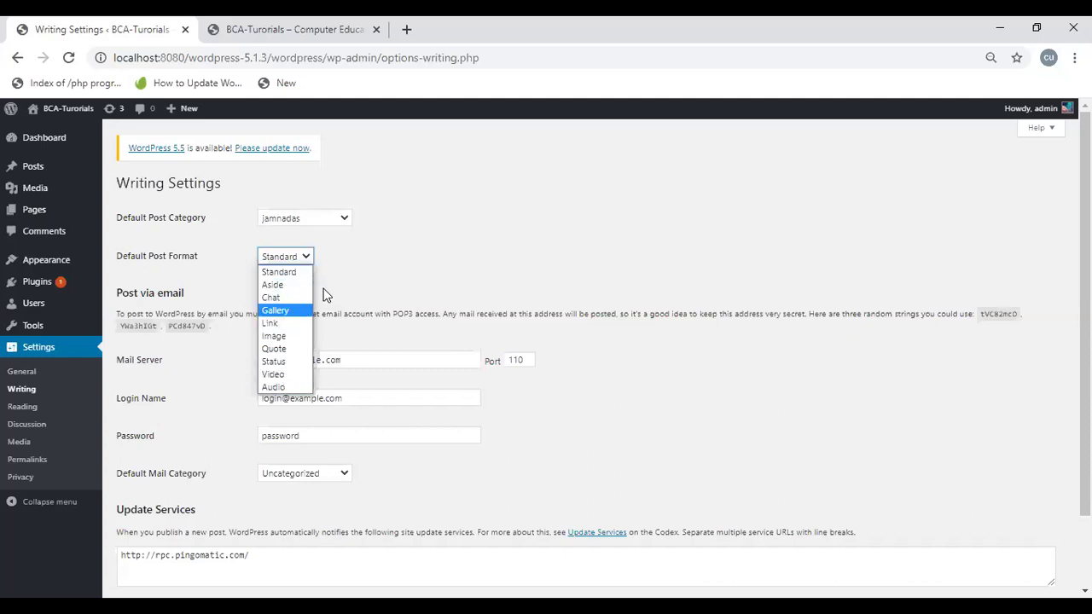
pyautogui.click(368, 283)
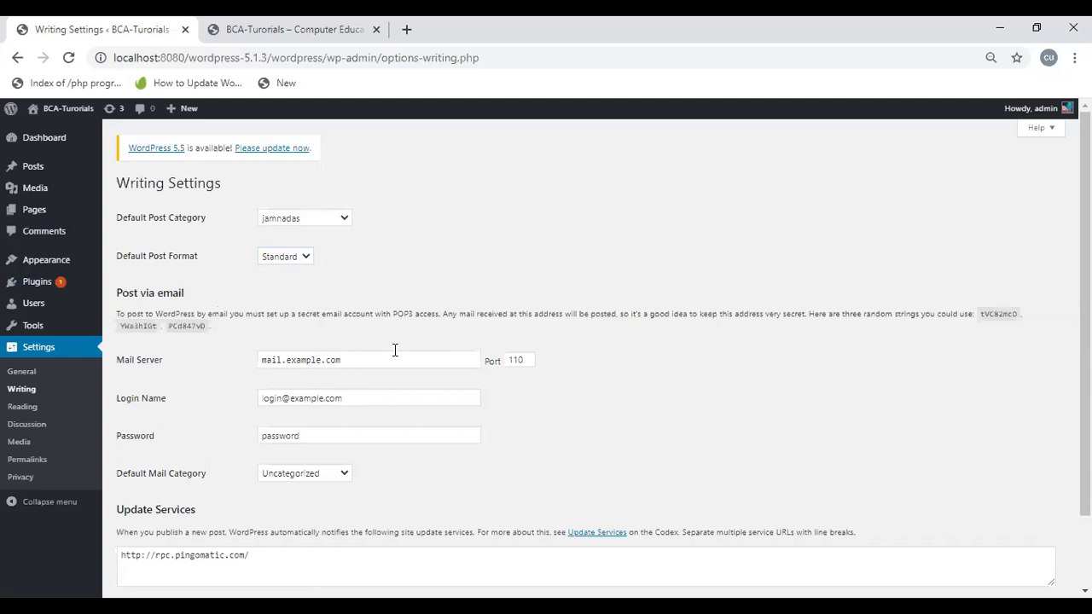
pyautogui.click(530, 361)
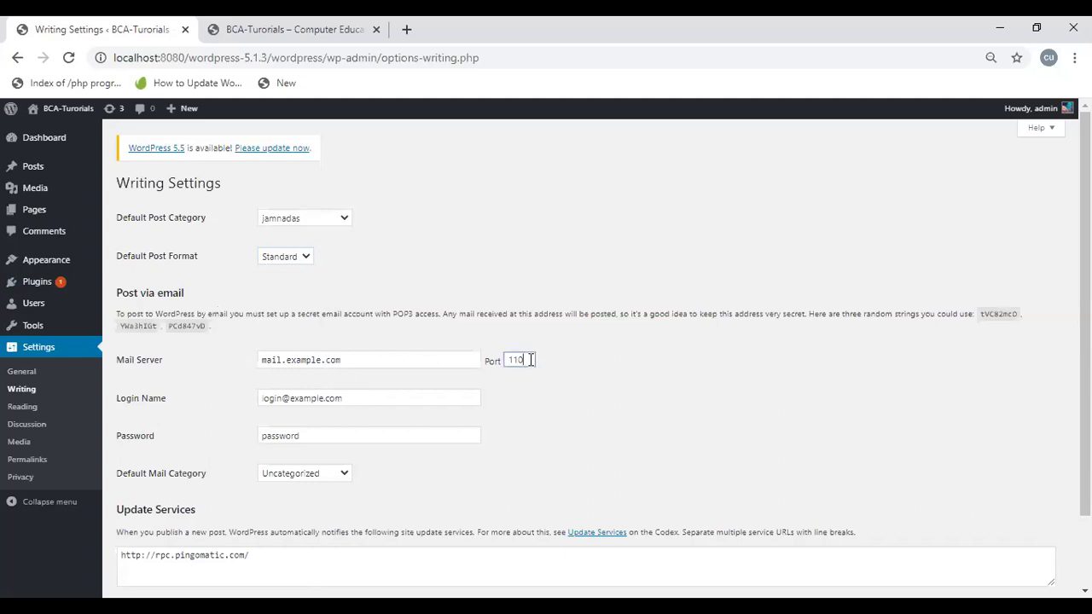
pyautogui.click(325, 397)
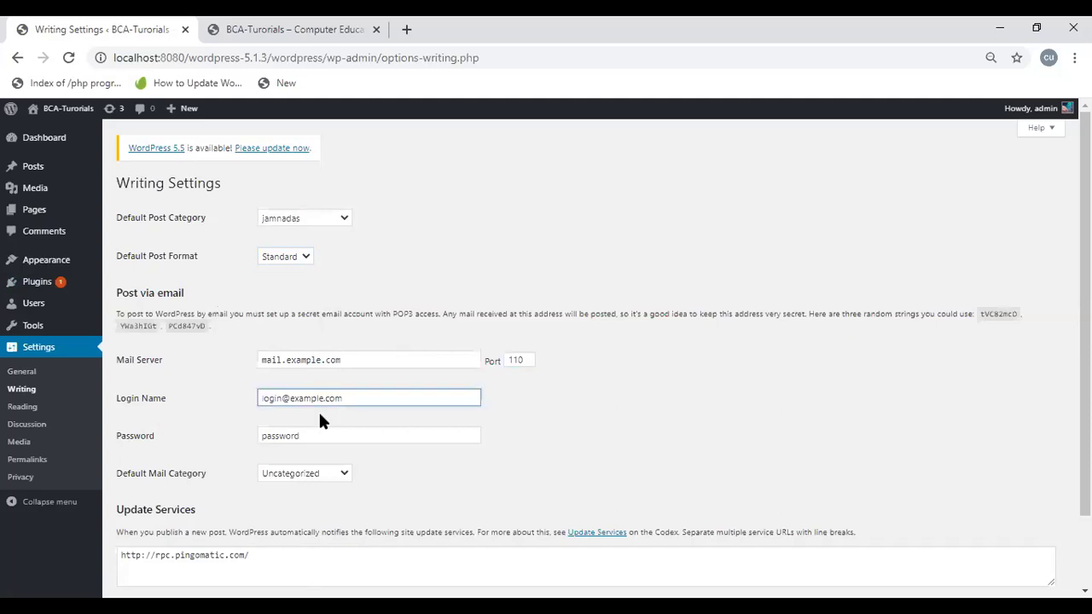
pyautogui.click(308, 437)
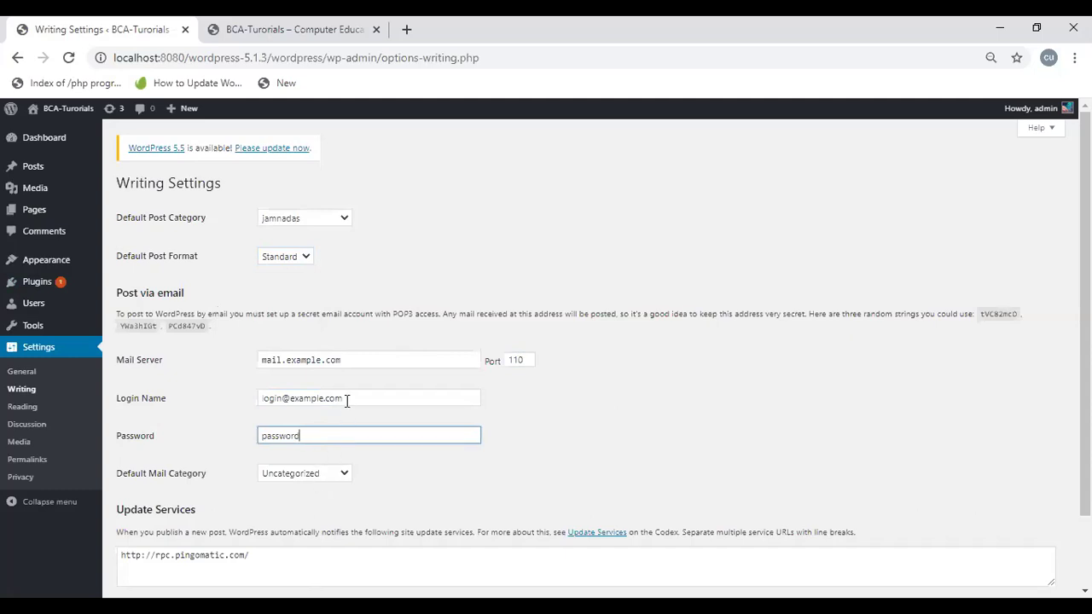
pyautogui.click(289, 477)
pyautogui.click(288, 478)
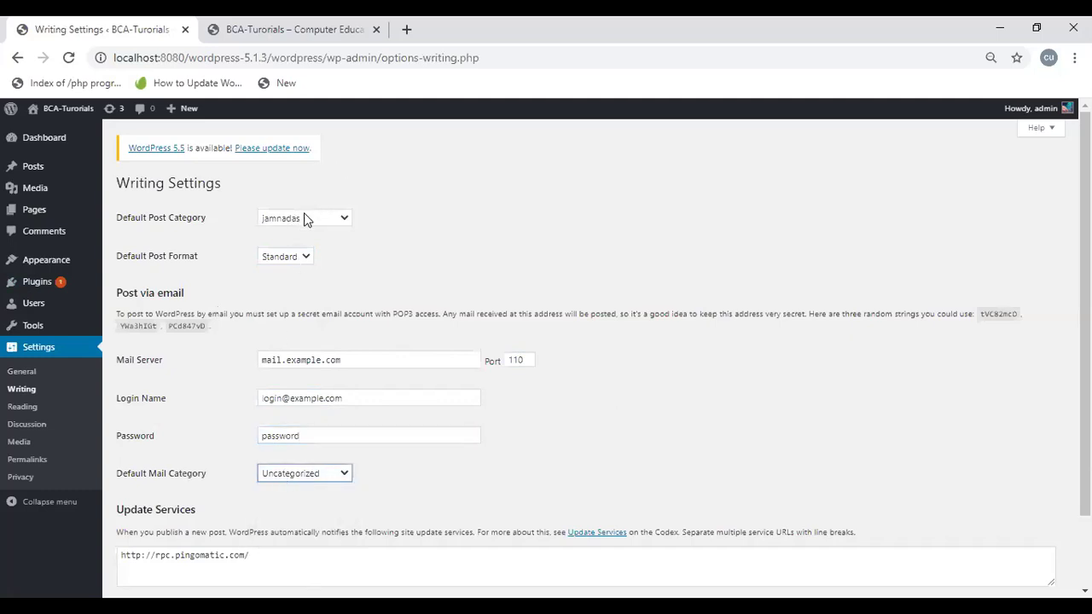
pyautogui.click(304, 219)
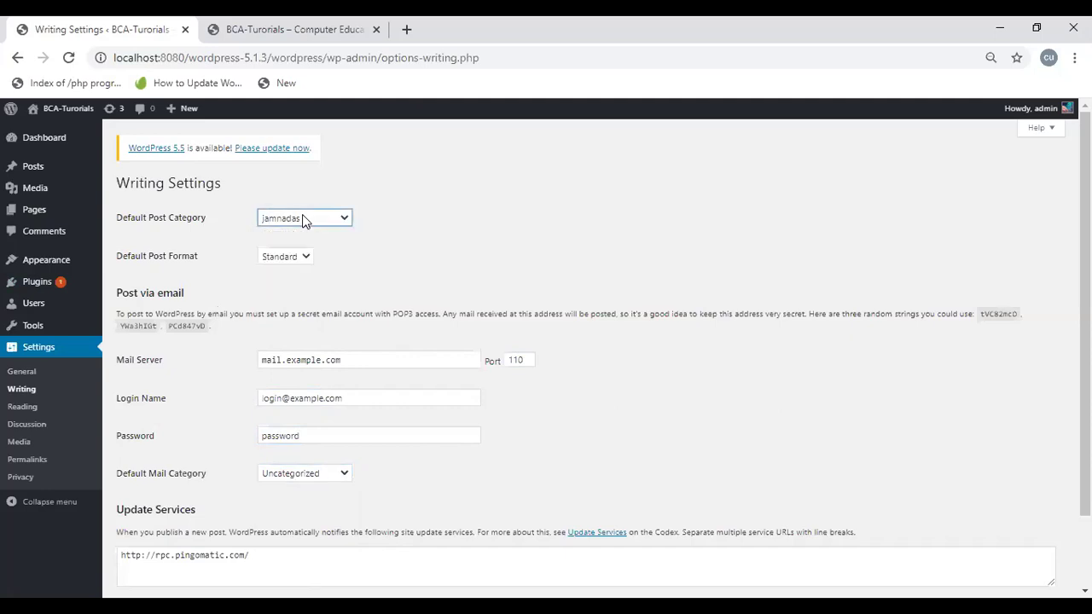
pyautogui.click(286, 475)
pyautogui.click(291, 474)
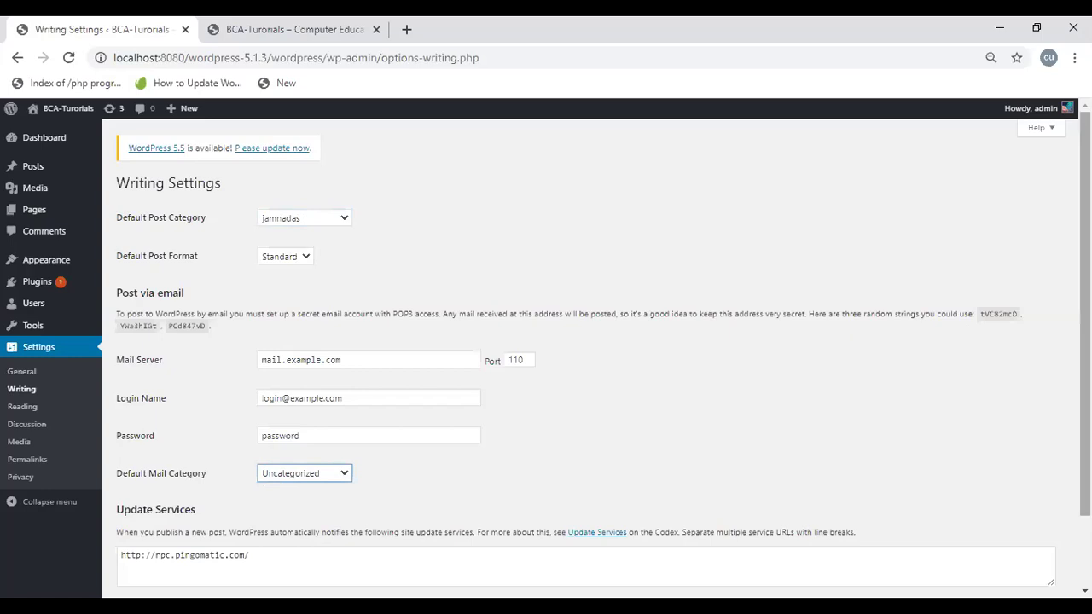
pyautogui.scroll(-1, 1012, 353)
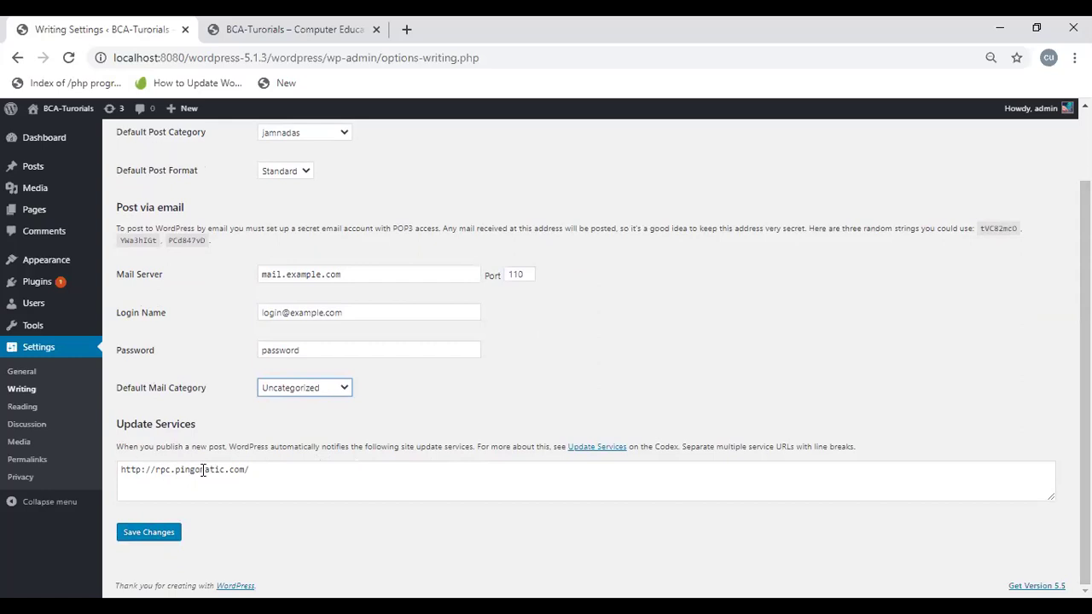
# Step: Leave the Update Services list unchanged and go to Settings > Reading
pyautogui.click(256, 476)
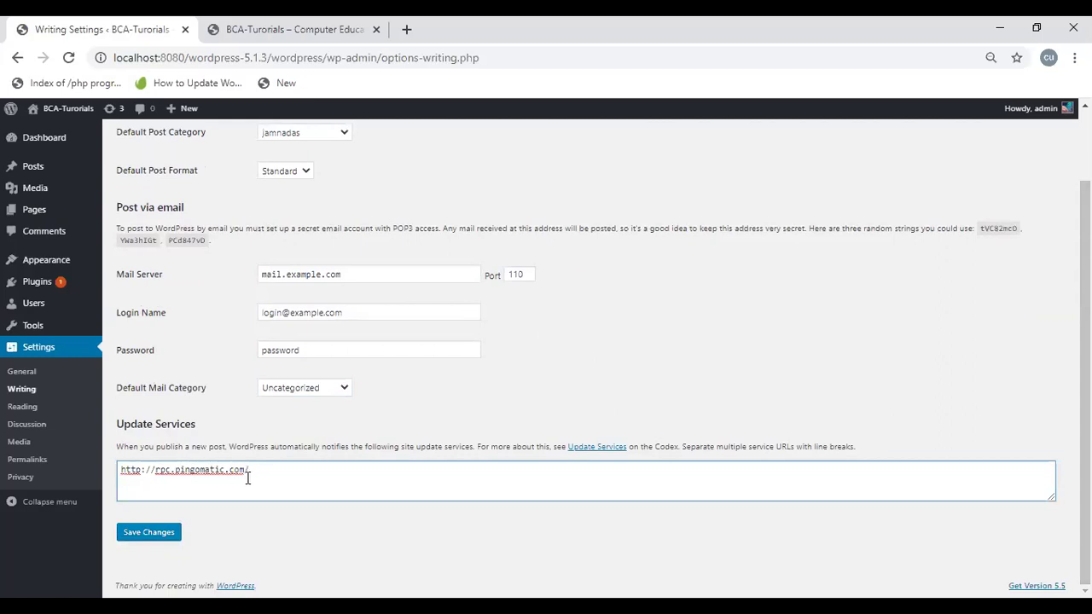
pyautogui.click(128, 459)
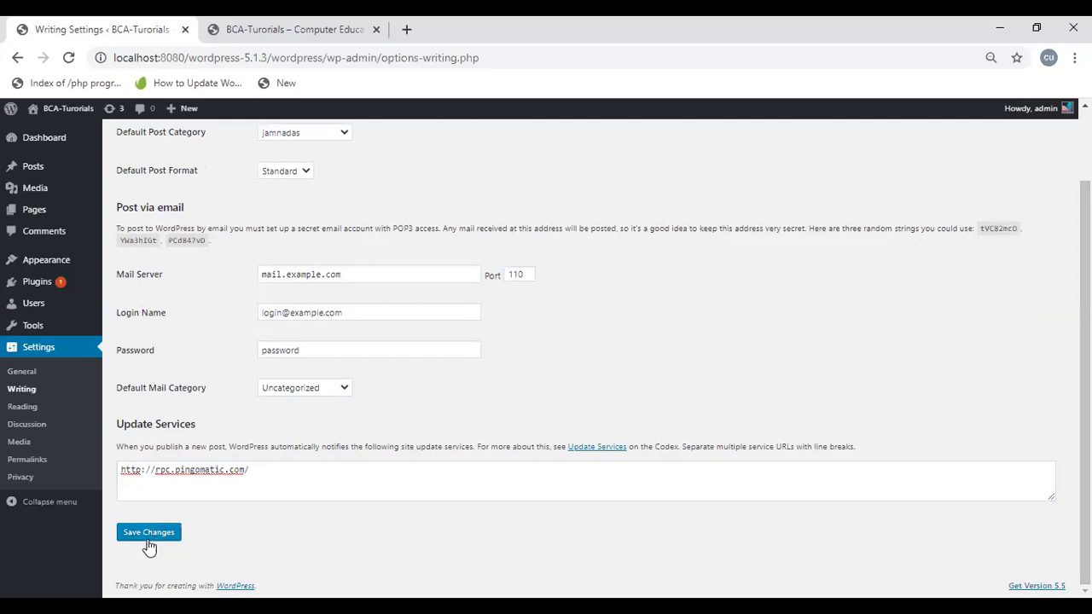
pyautogui.click(23, 410)
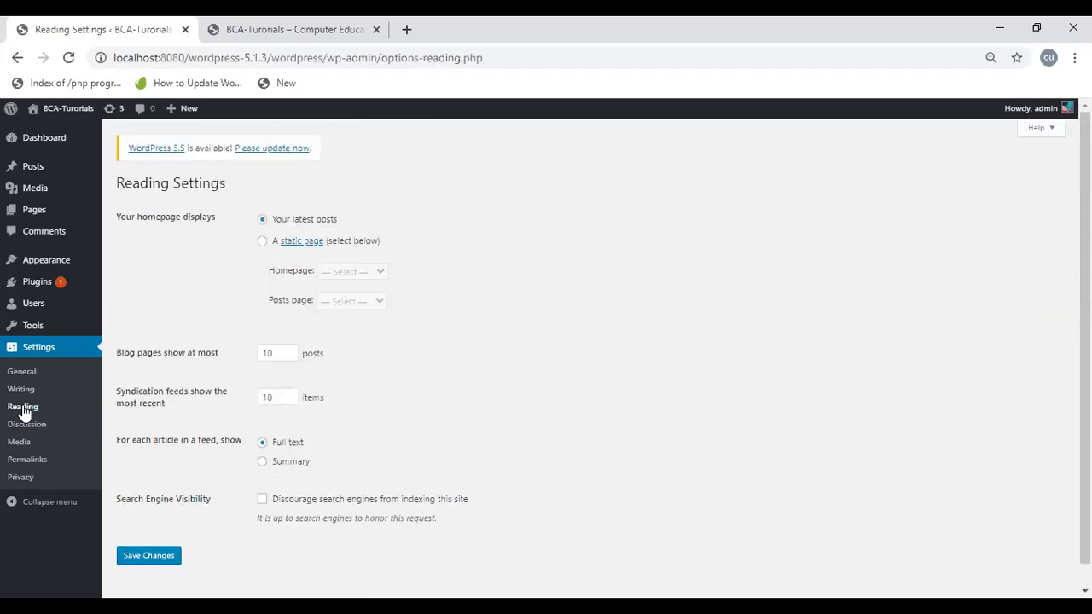
# Step: Pick Sample Page as the static homepage, then revert the homepage display to 'Your latest posts'
pyautogui.click(264, 242)
pyautogui.click(363, 275)
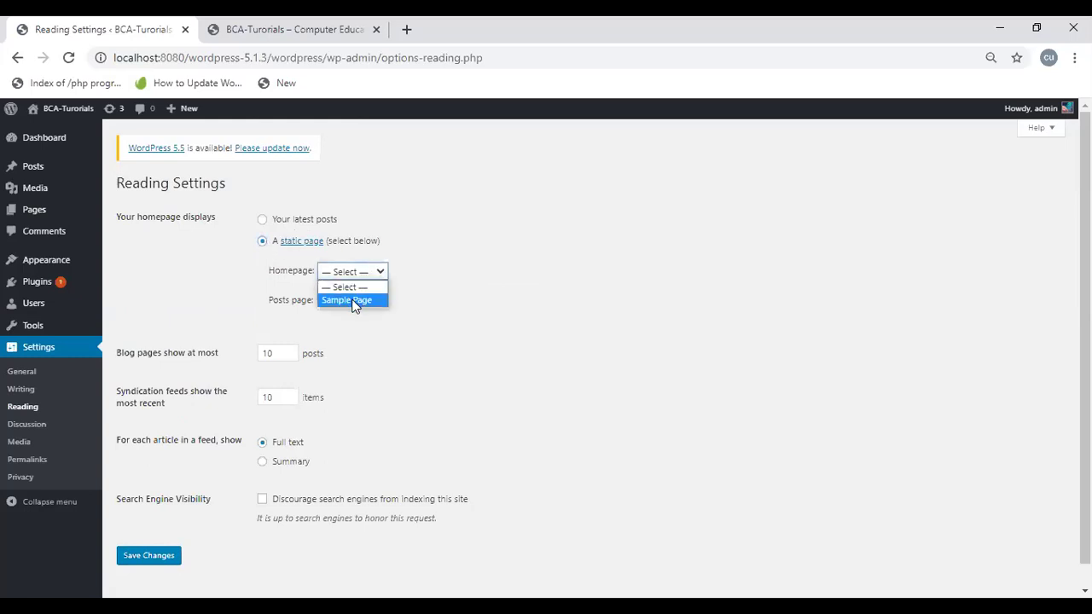
pyautogui.click(293, 281)
pyautogui.click(293, 281)
pyautogui.click(353, 304)
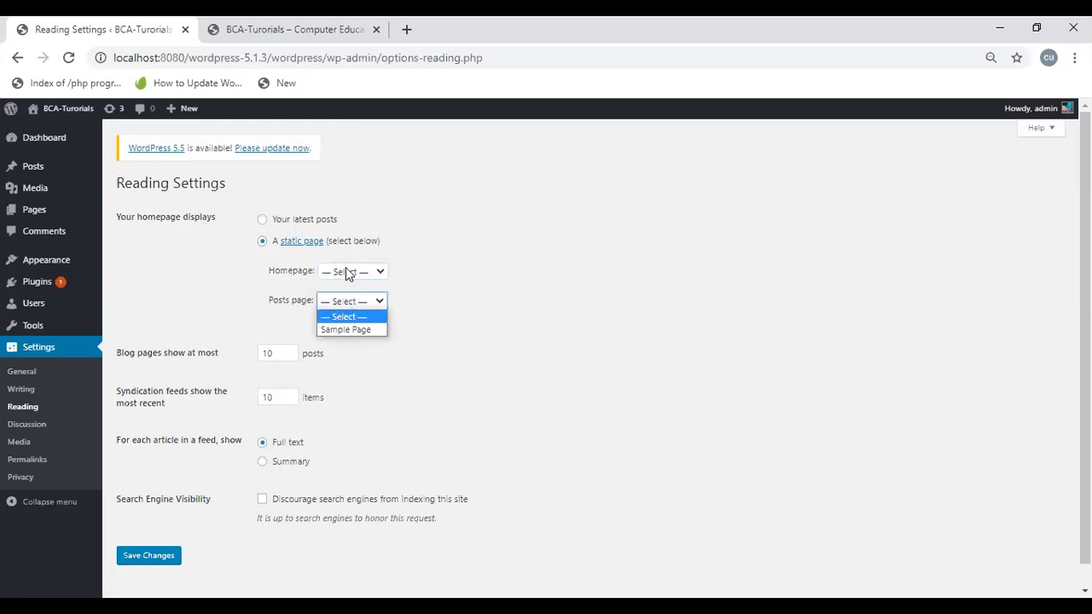
pyautogui.click(347, 272)
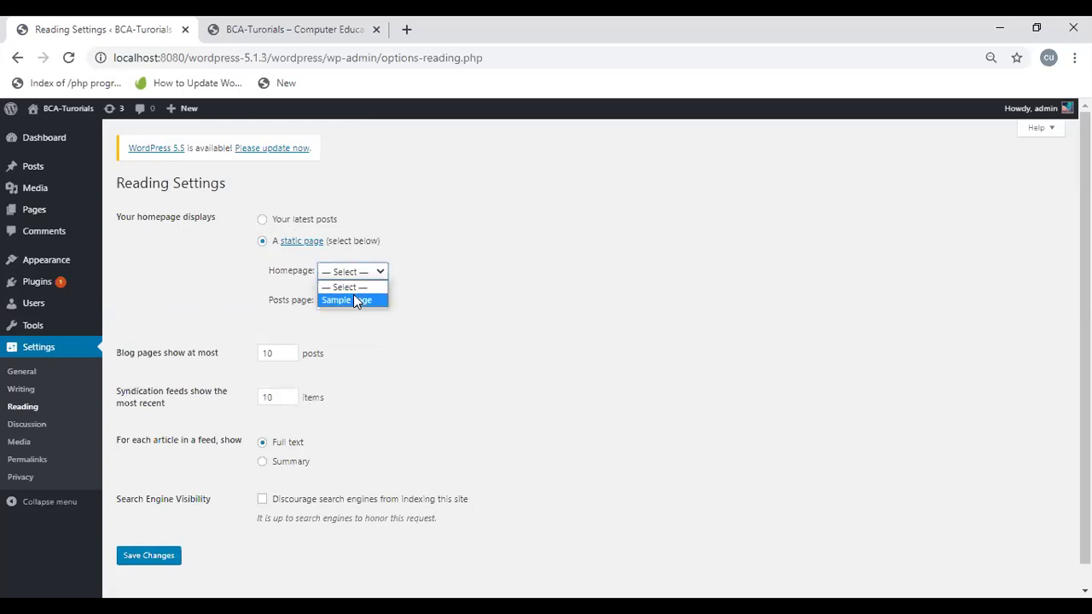
pyautogui.click(354, 300)
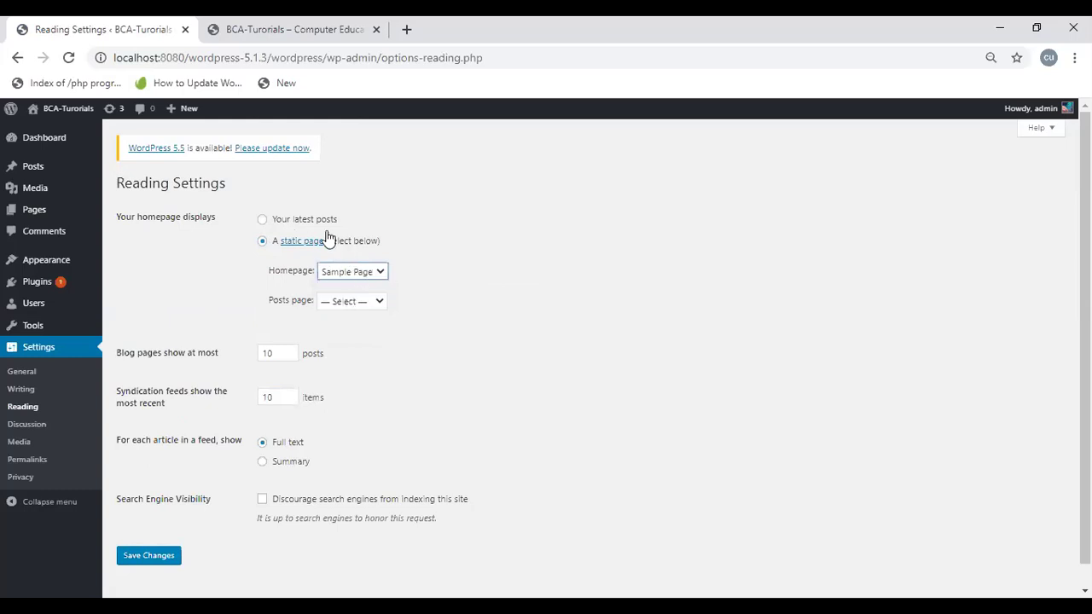
pyautogui.click(135, 559)
pyautogui.click(263, 220)
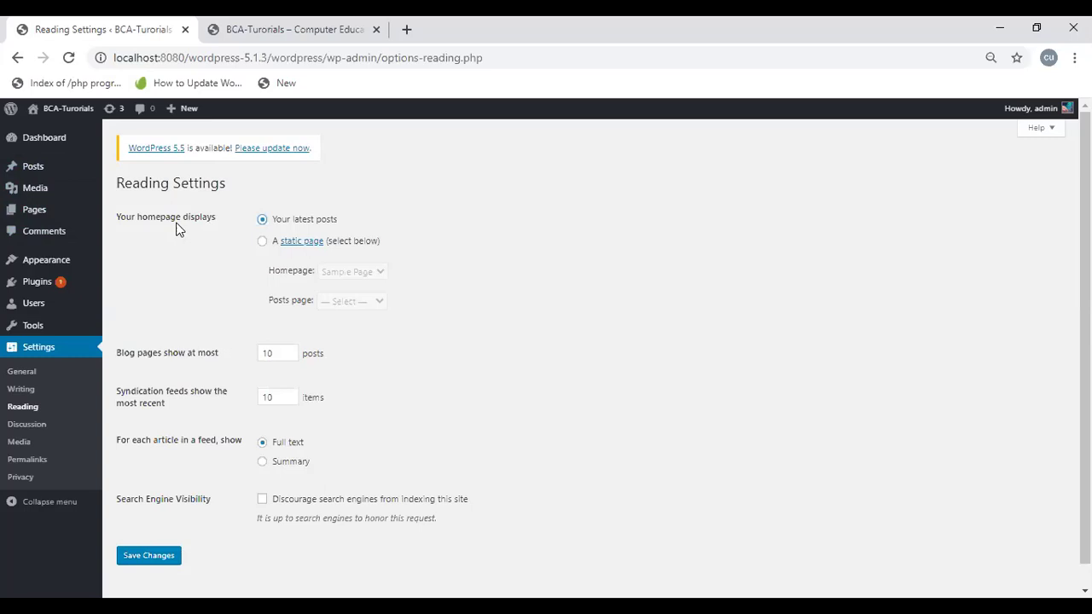
# Step: Switch the homepage to the static Sample Page, leaving the Posts page unset
pyautogui.click(263, 242)
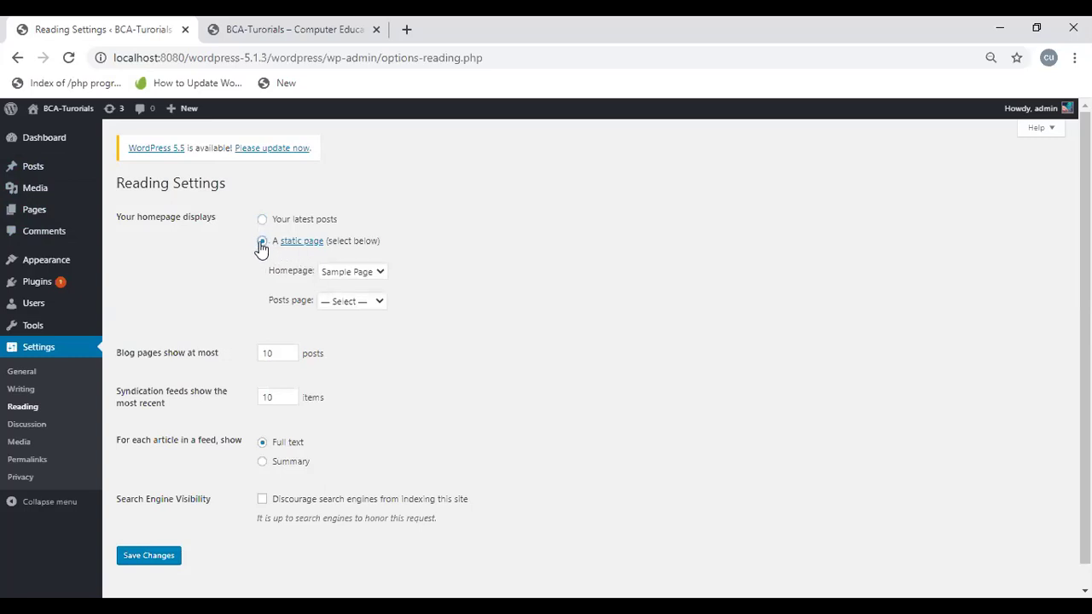
pyautogui.click(338, 273)
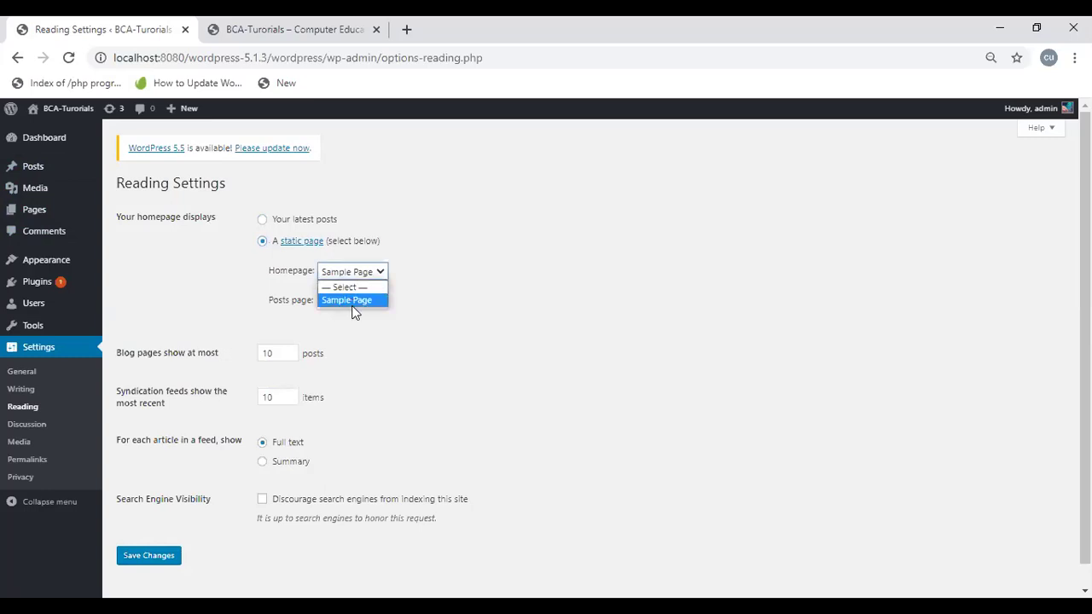
pyautogui.click(350, 303)
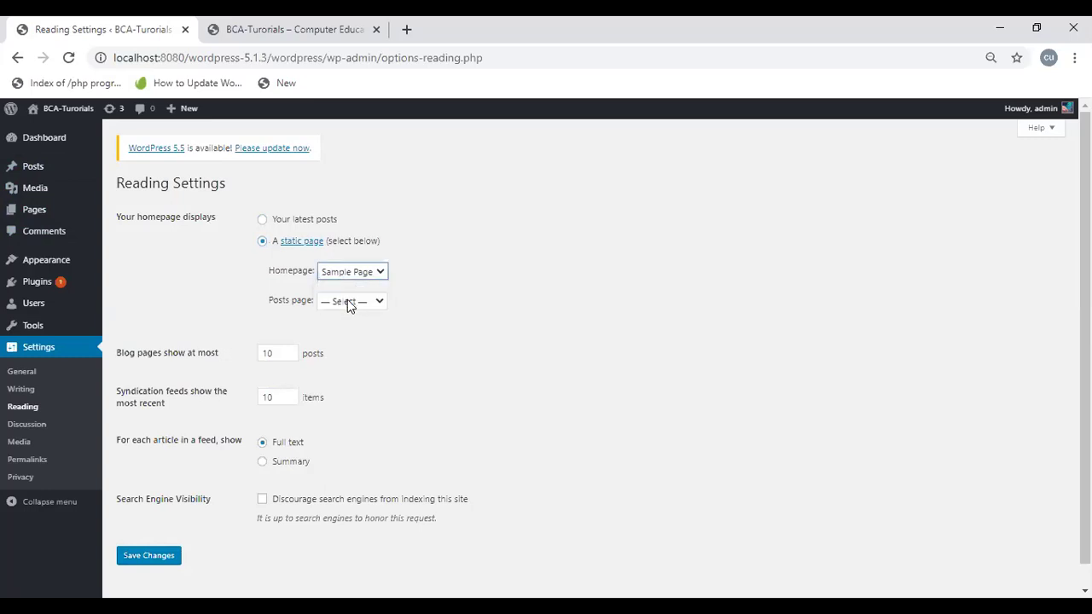
pyautogui.click(349, 304)
pyautogui.click(347, 303)
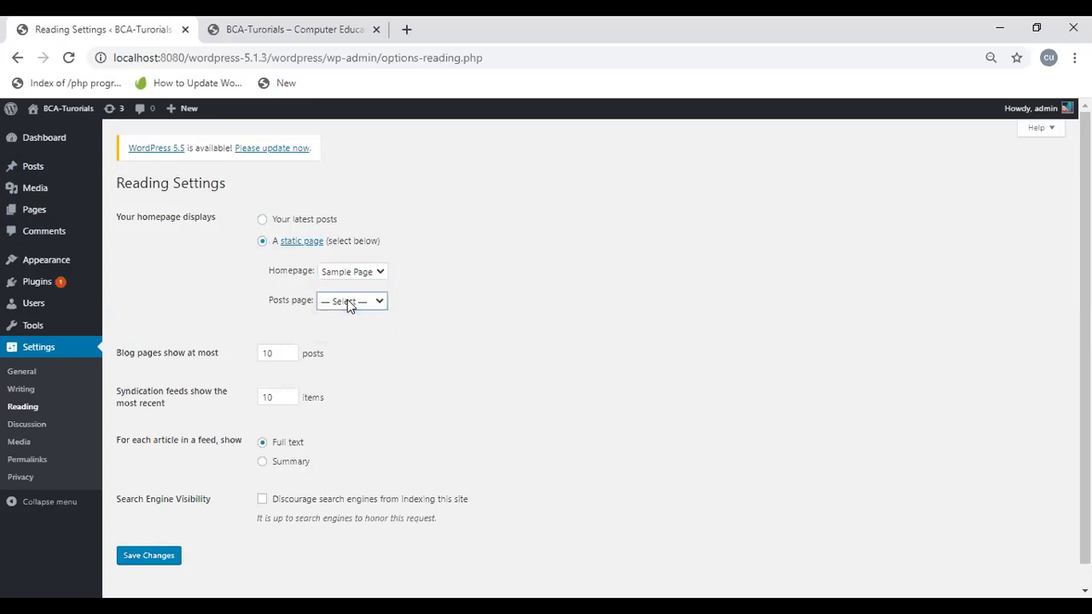
pyautogui.click(348, 304)
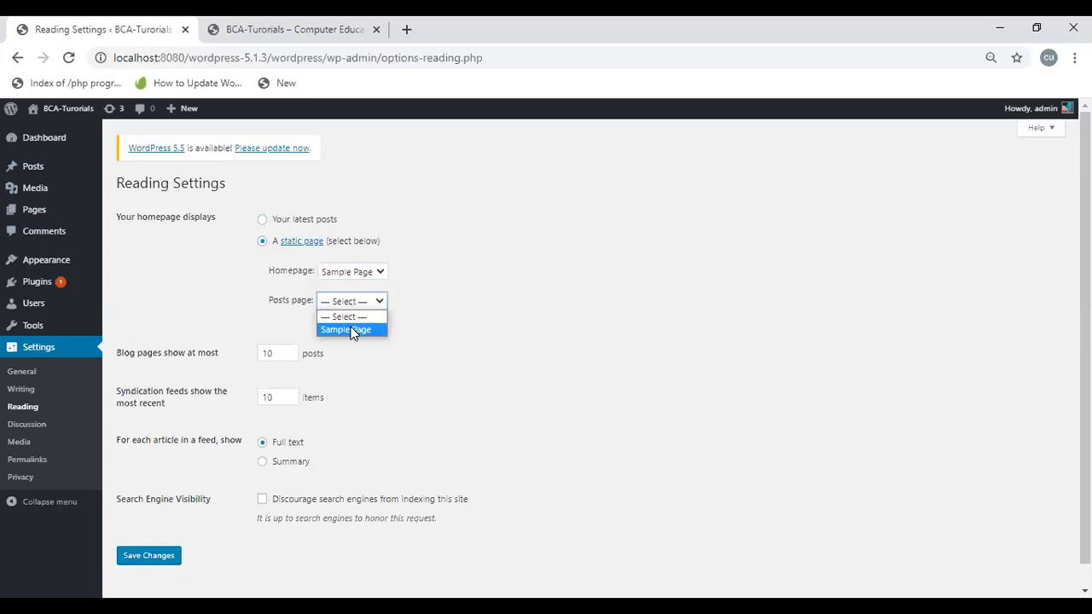
pyautogui.click(442, 318)
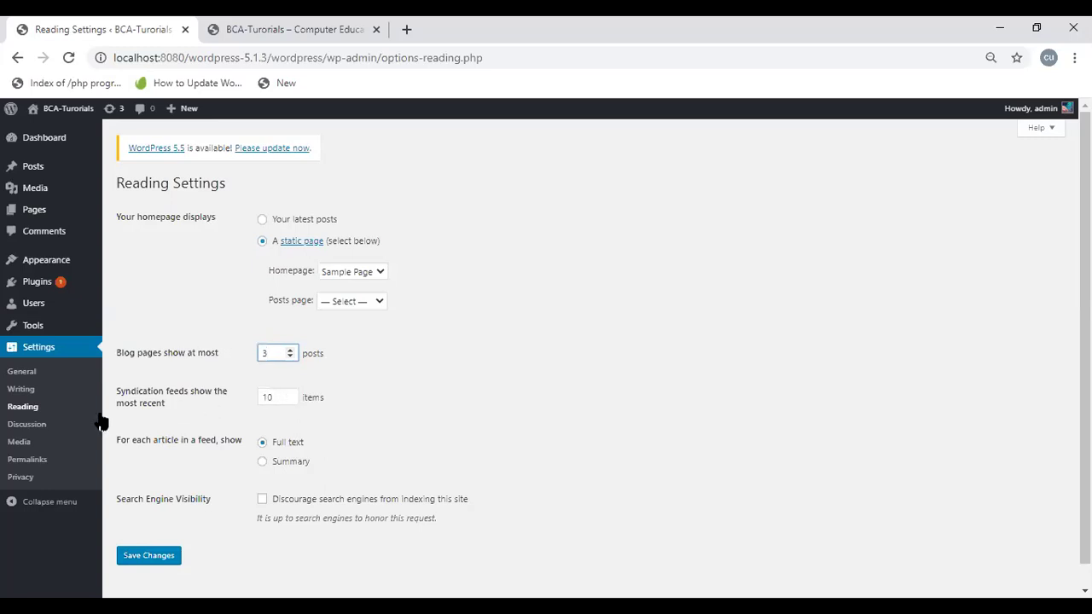
pyautogui.click(280, 397)
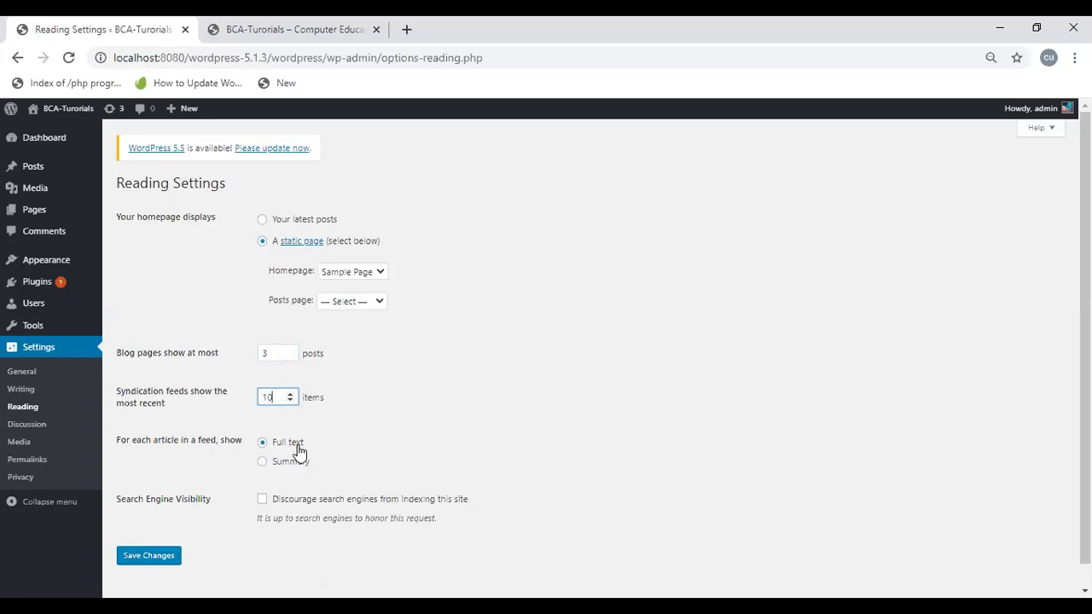
pyautogui.click(262, 463)
pyautogui.click(262, 442)
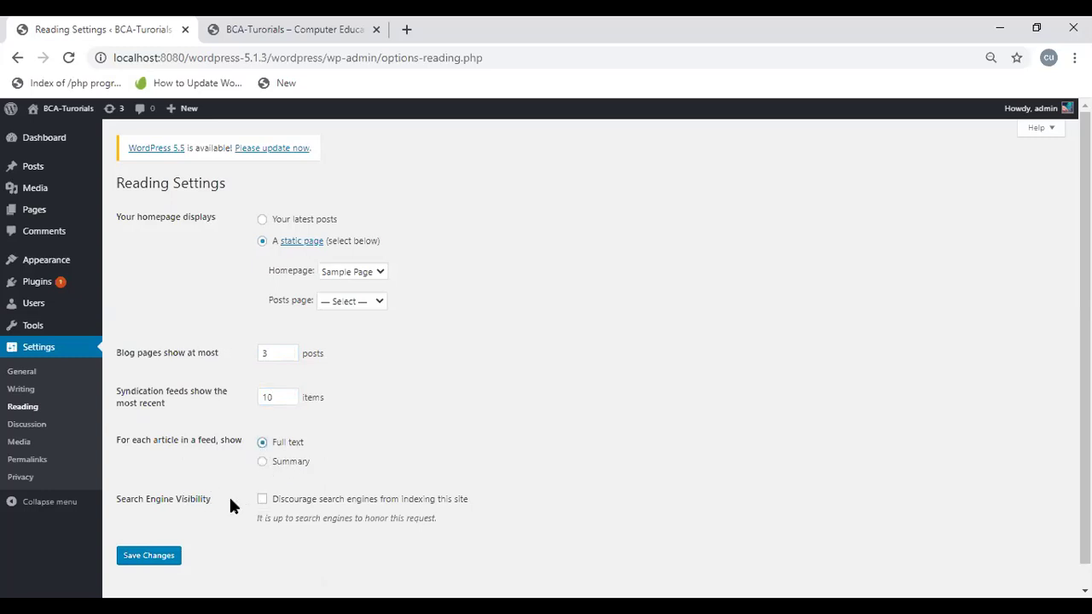